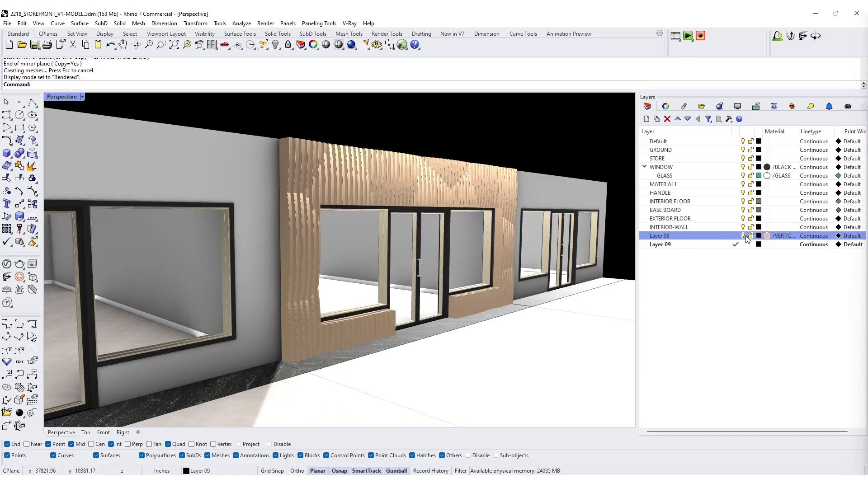
pyautogui.click(743, 236)
# Step: Examine the finished vertical-slat facade and the plain storefront's front wall from several angles, including the wall's edge
pyautogui.moveTo(475, 273); pyautogui.dragTo(487, 255, button='right')
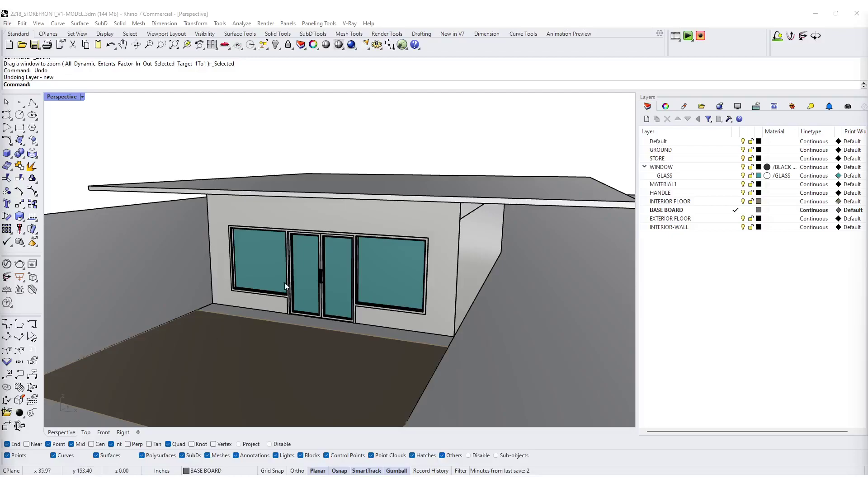
pyautogui.moveTo(289, 282); pyautogui.dragTo(366, 267, button='right')
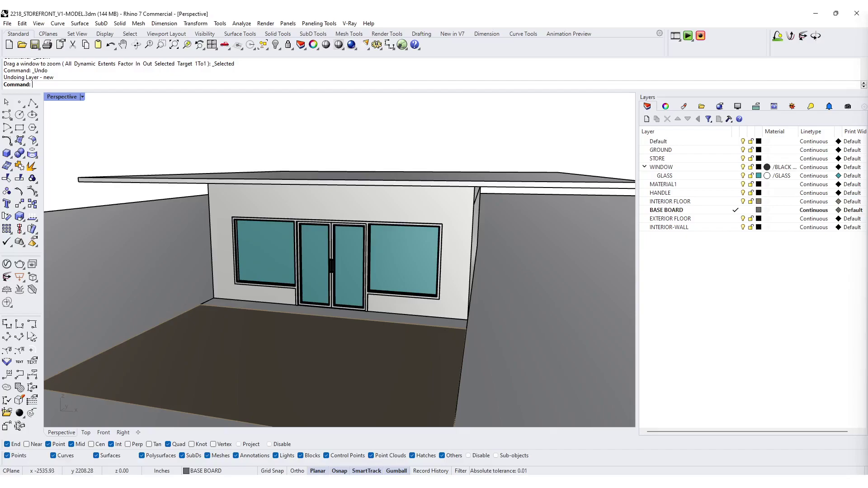
pyautogui.moveTo(327, 245); pyautogui.dragTo(407, 234, button='right')
pyautogui.click(223, 221)
pyautogui.click(253, 231)
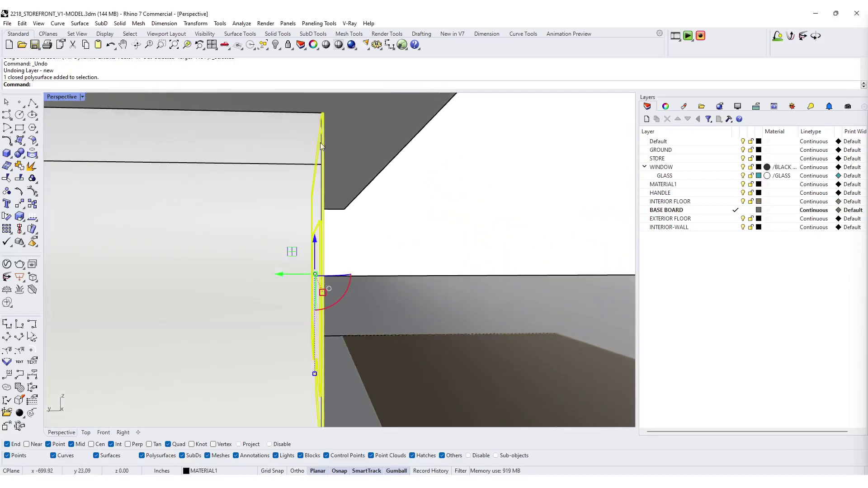
pyautogui.moveTo(328, 151); pyautogui.dragTo(229, 244, button='right')
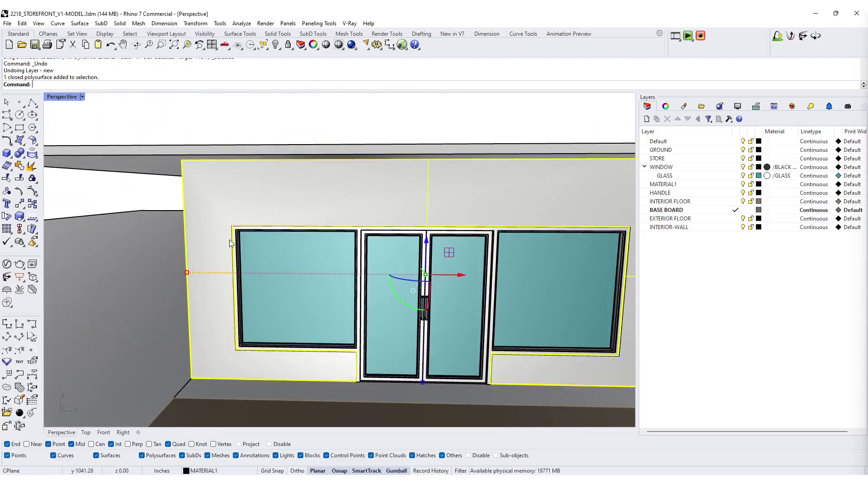
pyautogui.press('Escape')
# Step: Add a new layer after INTERIOR-WALL and make it the current layer
pyautogui.click(665, 227)
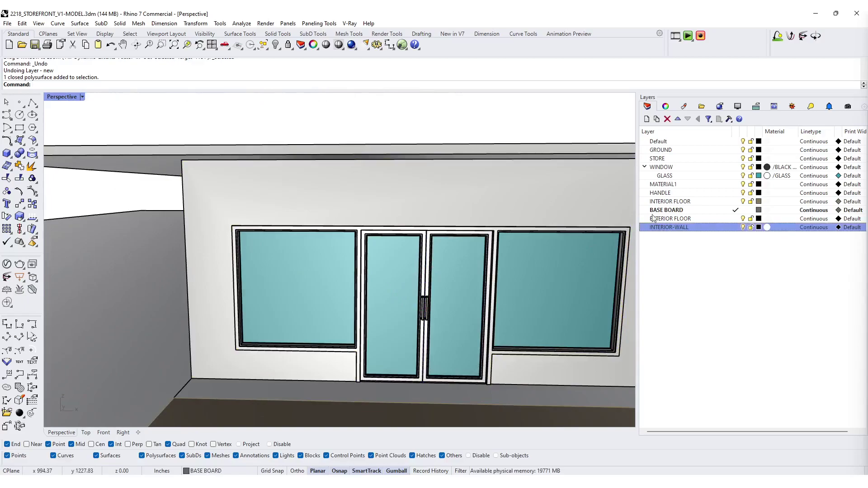
pyautogui.click(646, 119)
pyautogui.click(734, 235)
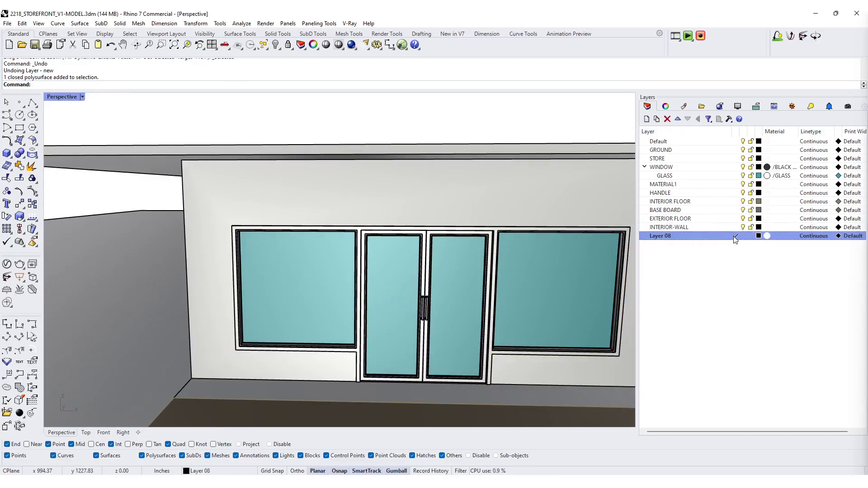
# Step: Duplicate the border of the storefront's front wall face with DupFaceBorder onto the current layer
pyautogui.write('Dup')
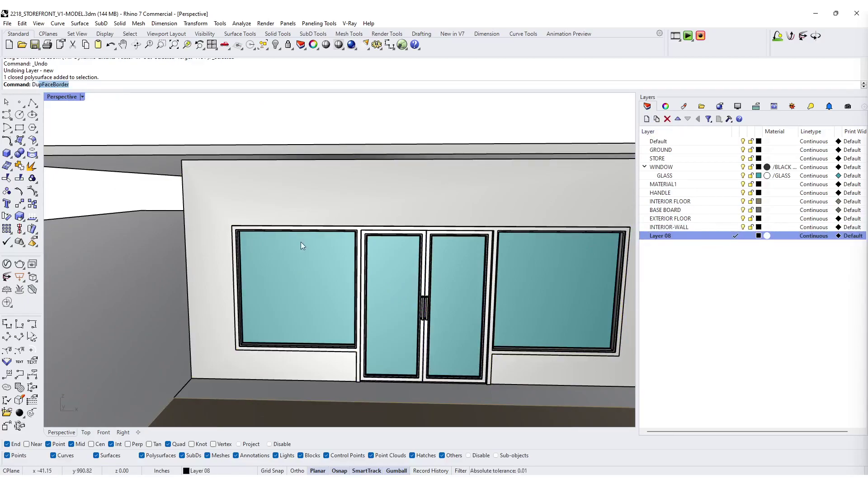
pyautogui.write('F')
pyautogui.press('Return')
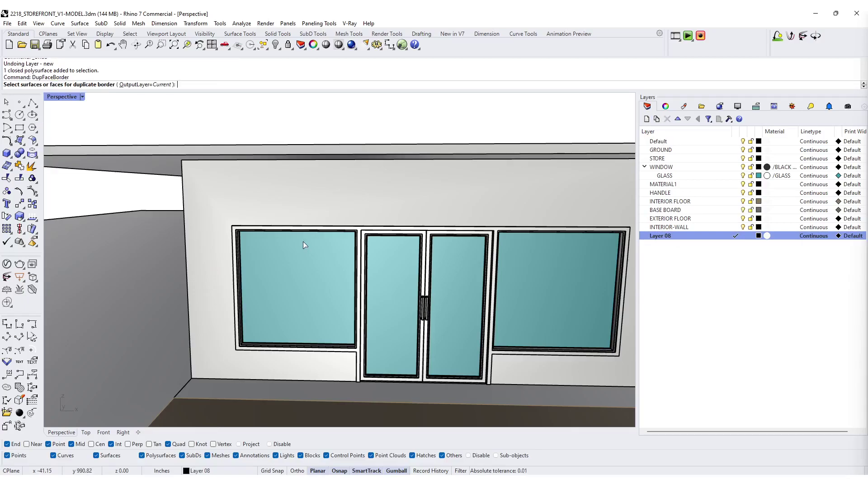
pyautogui.click(279, 195)
pyautogui.press('Return')
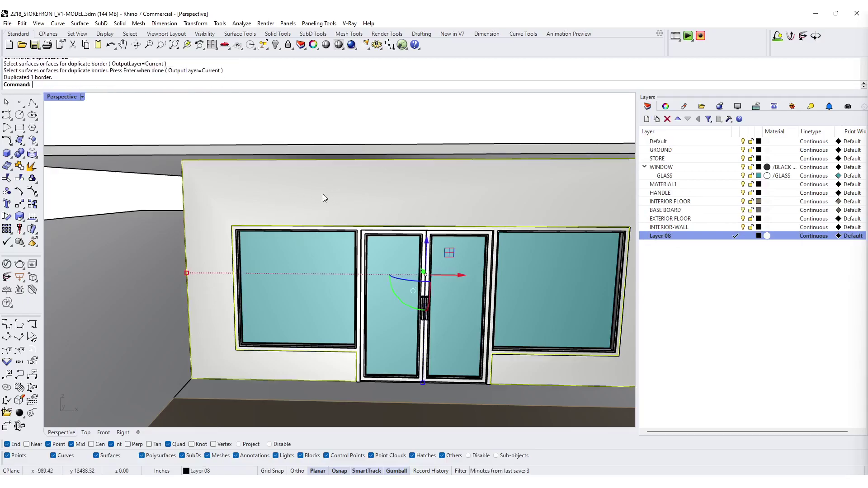
# Step: Create a planar surface with PlanarSrf from the duplicated wall border and delete the border curve
pyautogui.scroll(-5, 324, 194)
pyautogui.scroll(3, 309, 216)
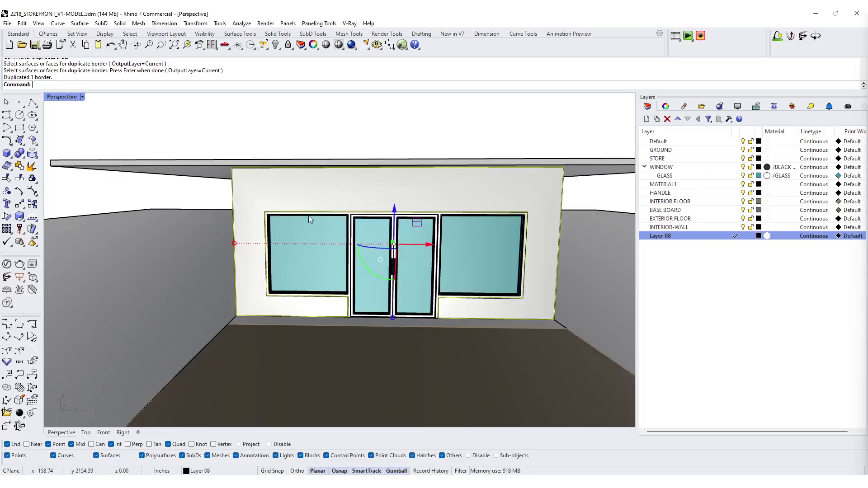
pyautogui.write('PlanarSrf')
pyautogui.press('Return')
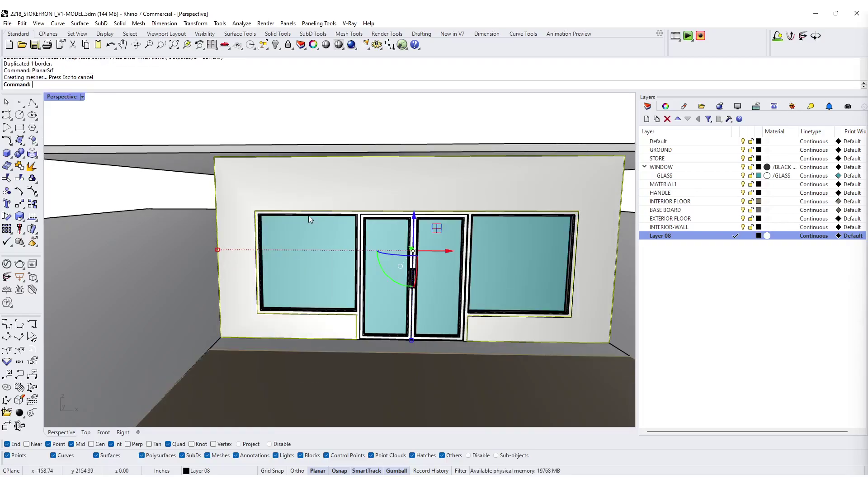
pyautogui.press('Delete')
# Step: Select the planar facade surface, switch to Grasshopper, and reference it in a new Surface parameter
pyautogui.click(264, 195)
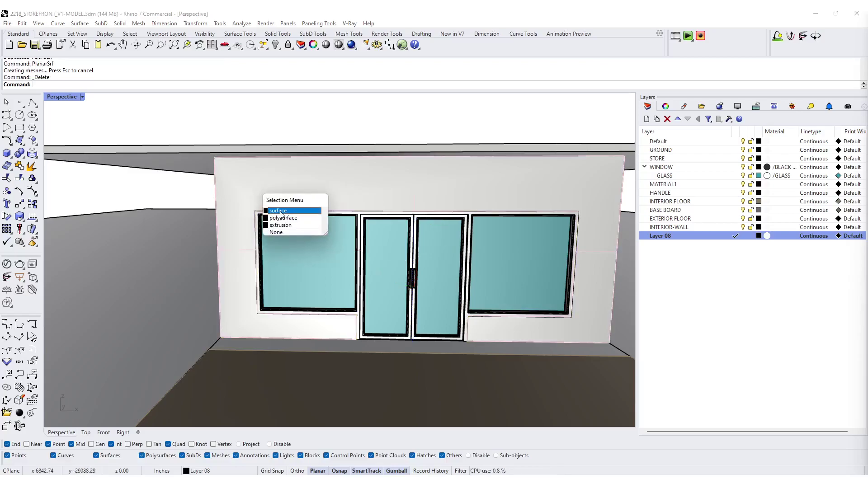
pyautogui.click(278, 210)
pyautogui.moveTo(280, 214); pyautogui.dragTo(315, 212, button='right')
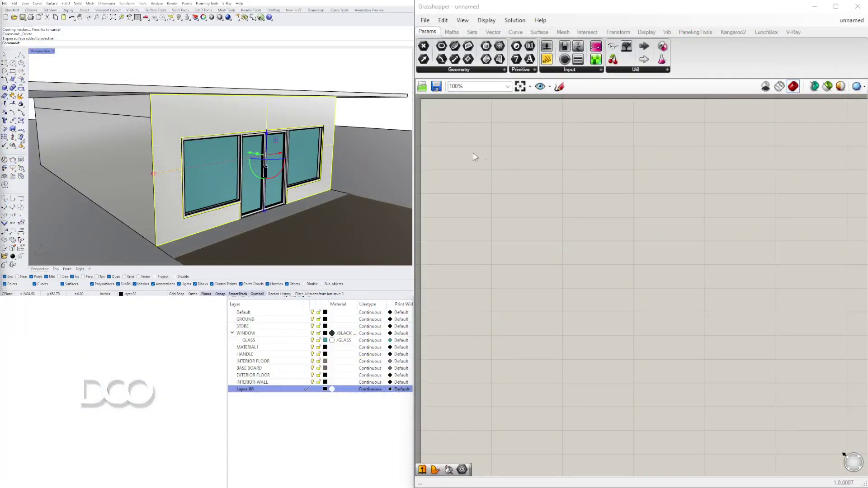
pyautogui.doubleClick(551, 191)
pyautogui.write('SURF')
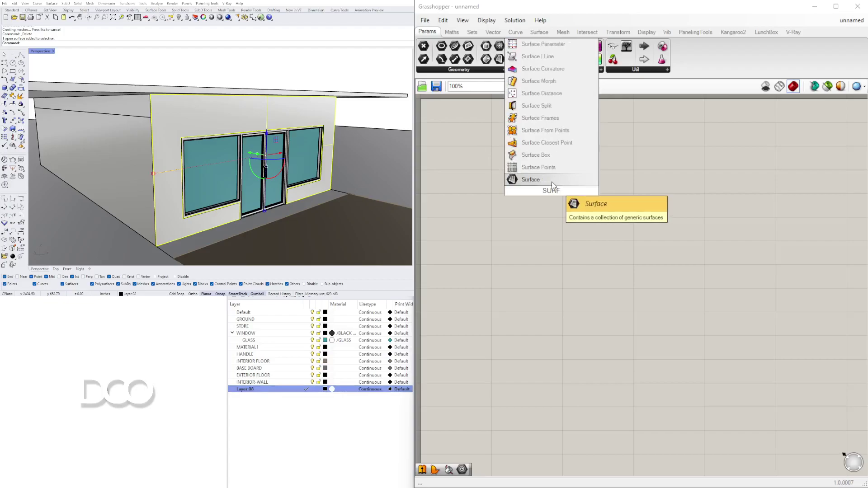
pyautogui.press('Return')
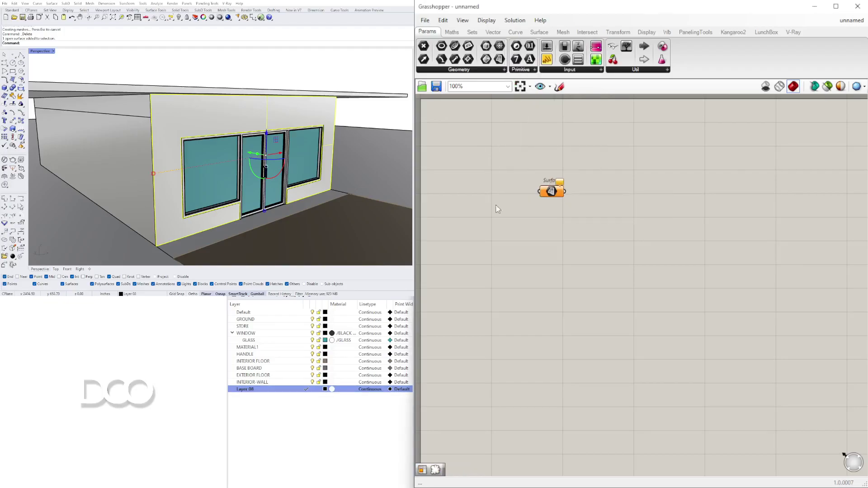
pyautogui.rightClick(555, 193)
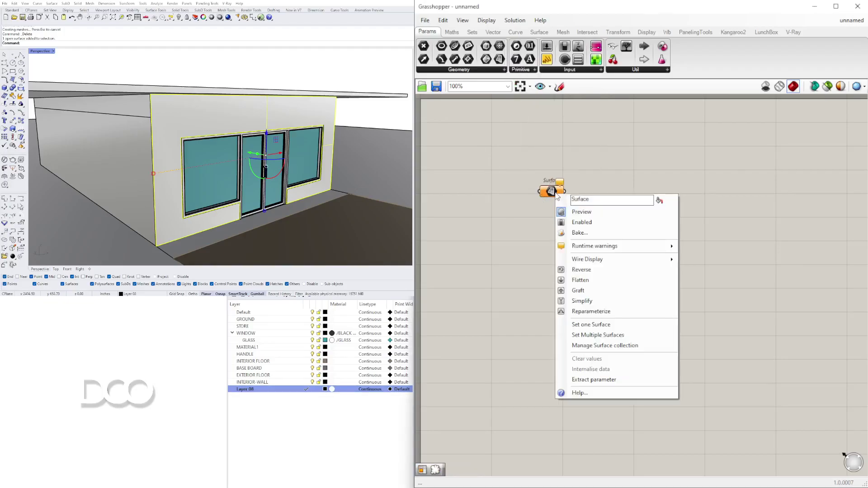
pyautogui.click(602, 324)
pyautogui.moveTo(557, 197); pyautogui.dragTo(674, 207)
# Step: Inspect the referenced facade surface against the roof and side walls from several angles
pyautogui.scroll(-3, 310, 153)
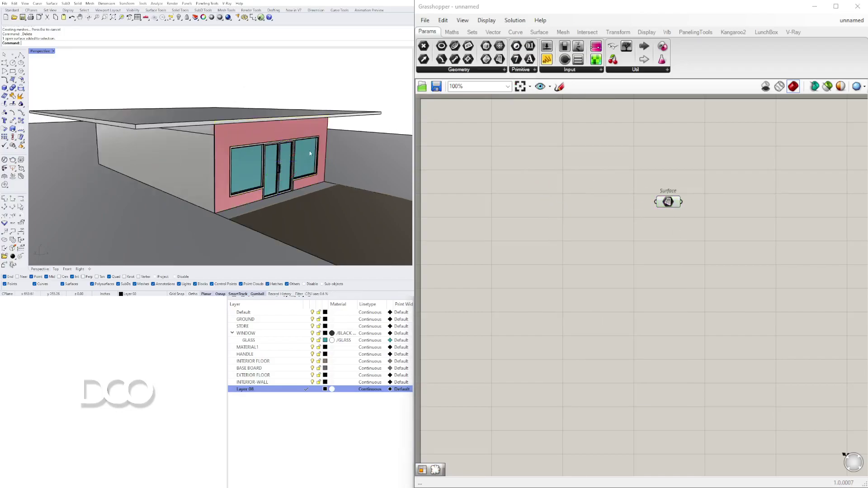
pyautogui.click(329, 137)
pyautogui.click(344, 154)
pyautogui.click(345, 153)
pyautogui.moveTo(345, 153); pyautogui.dragTo(321, 150, button='right')
pyautogui.scroll(3, 321, 149)
pyautogui.keyDown('shift'); pyautogui.moveTo(210, 153); pyautogui.dragTo(223, 138, button='right'); pyautogui.keyUp('shift')
pyautogui.keyDown('shift'); pyautogui.moveTo(299, 184); pyautogui.dragTo(290, 176, button='right'); pyautogui.keyUp('shift')
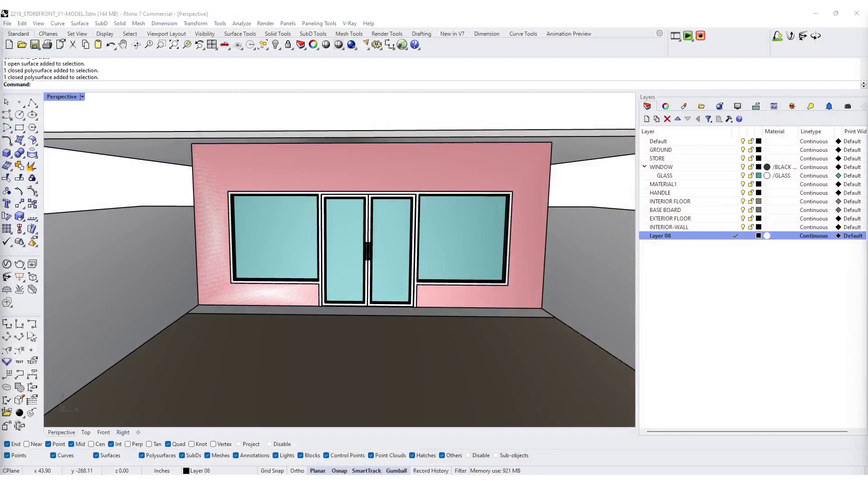
# Step: Switch to the browser and study the wavy vertical fins in the storefront reference photo IMG_2275.JPG
pyautogui.moveTo(403, 475)
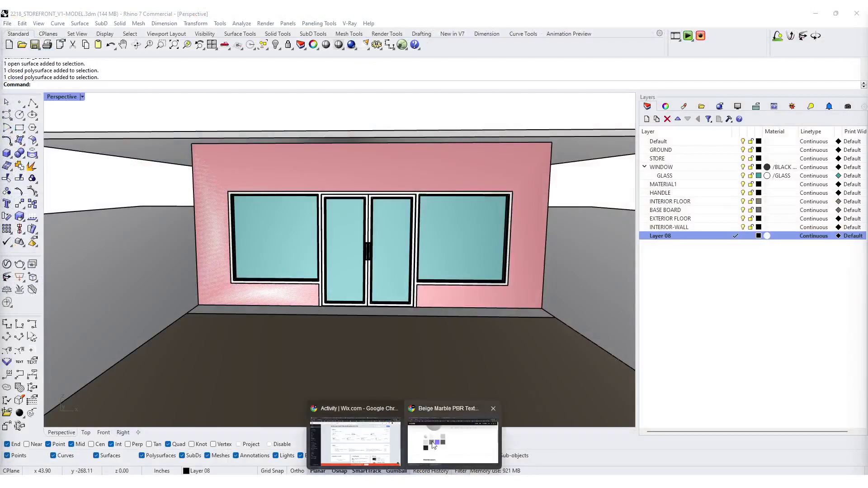
pyautogui.click(466, 430)
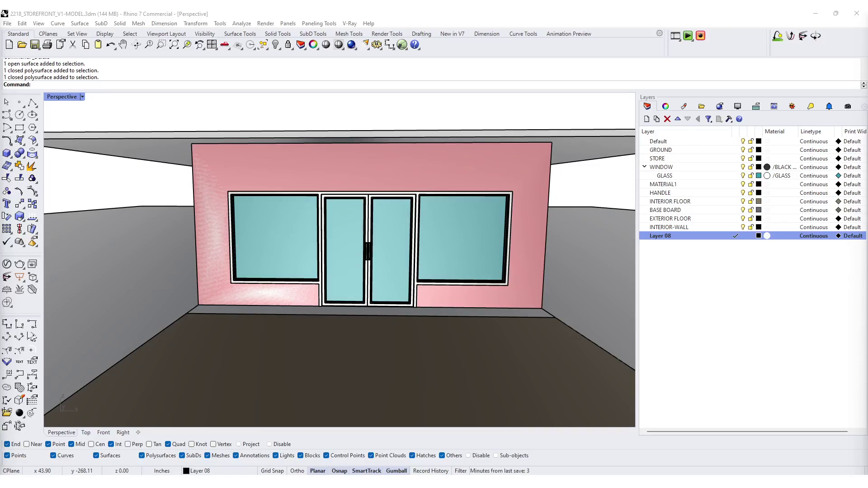
pyautogui.moveTo(0, 244); pyautogui.dragTo(365, 63)
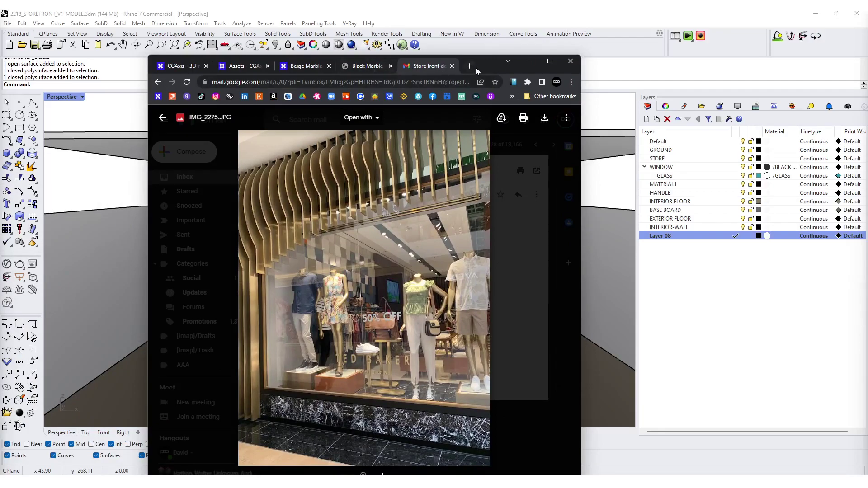
pyautogui.moveTo(474, 67); pyautogui.dragTo(464, 43)
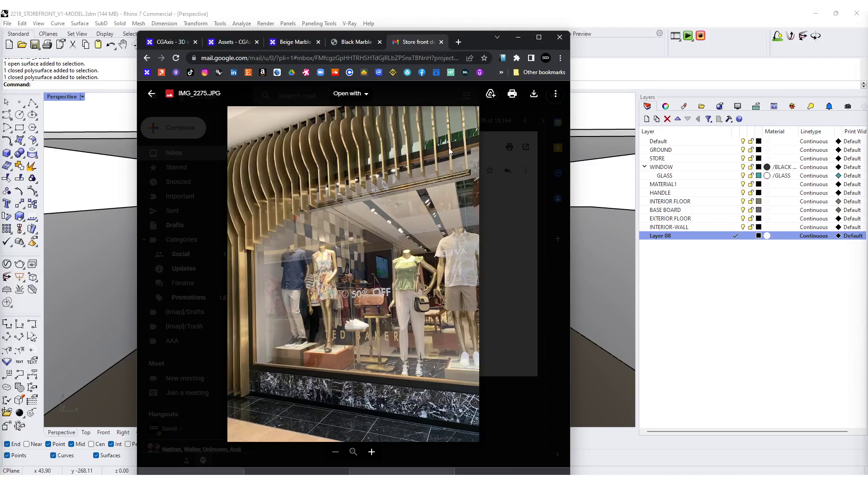
pyautogui.click(518, 37)
# Step: Reposition the Surface parameter to free up canvas space and check the facade surface from different angles
pyautogui.moveTo(469, 161); pyautogui.dragTo(398, 222, button='right')
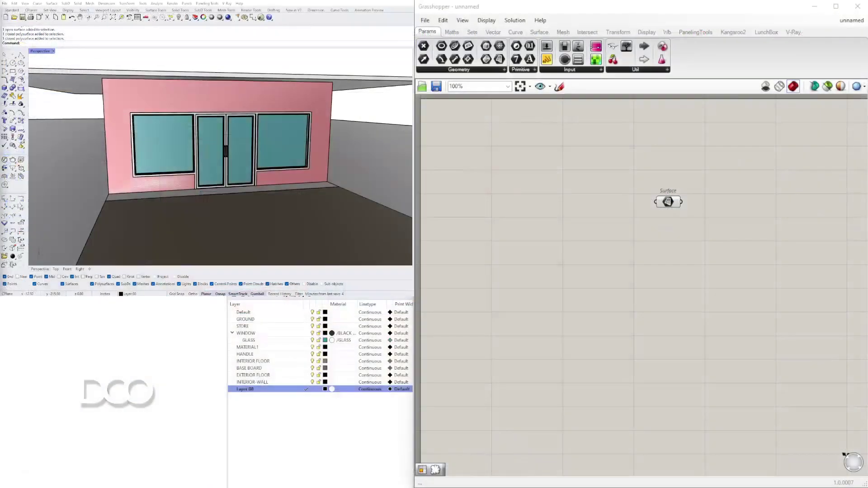
pyautogui.moveTo(136, 168); pyautogui.dragTo(163, 167, button='right')
pyautogui.moveTo(673, 203); pyautogui.dragTo(531, 168)
pyautogui.moveTo(237, 136); pyautogui.dragTo(231, 118, button='right')
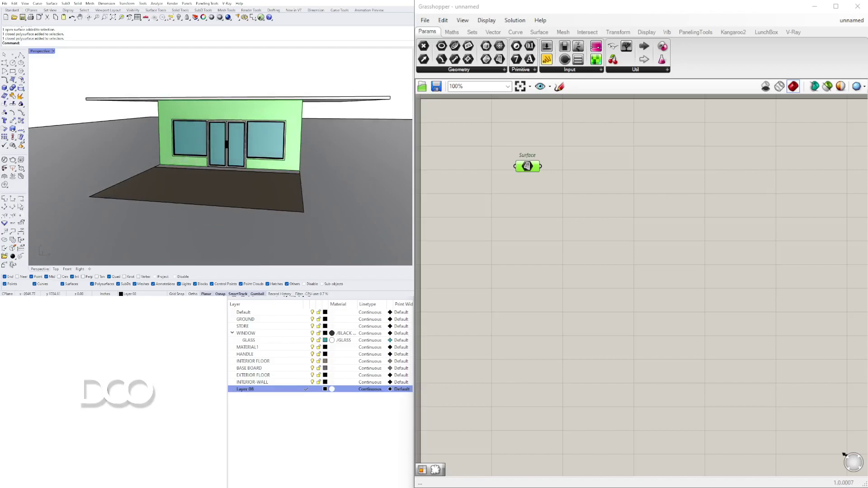
pyautogui.moveTo(196, 171); pyautogui.dragTo(178, 155, button='right')
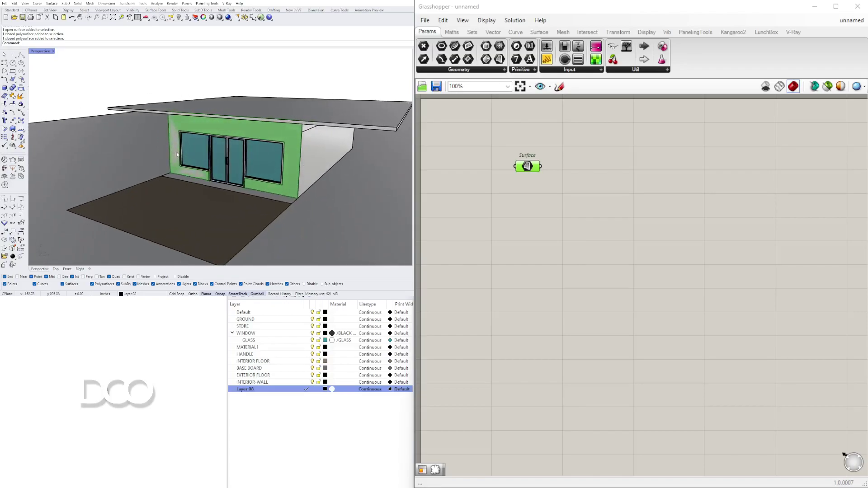
pyautogui.scroll(2, 194, 146)
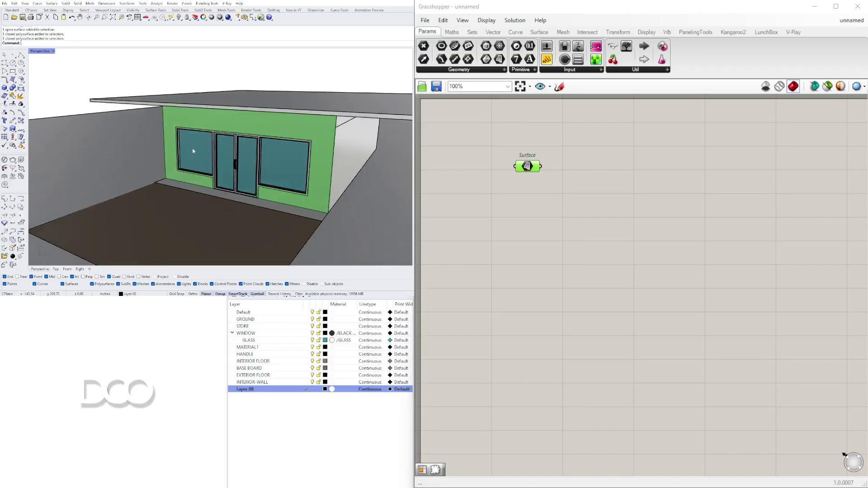
pyautogui.moveTo(533, 171); pyautogui.dragTo(517, 169)
# Step: Add an Extrude component and connect the Surface parameter to its Base input
pyautogui.doubleClick(593, 193)
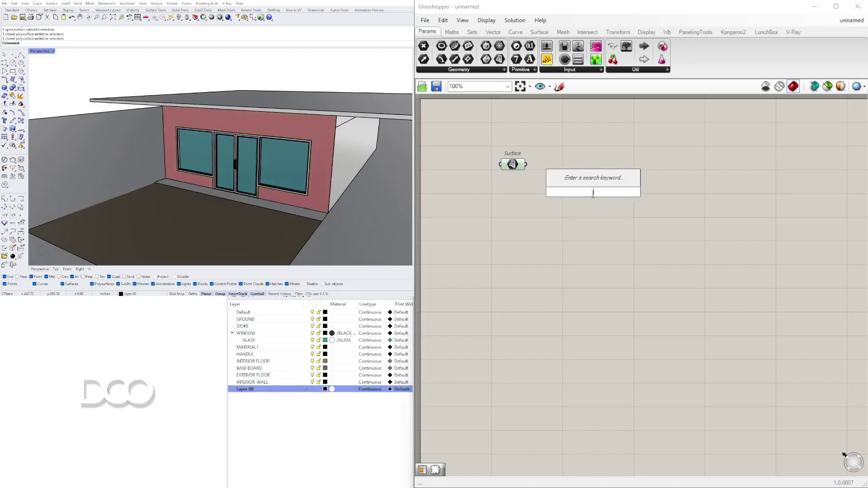
pyautogui.write('5')
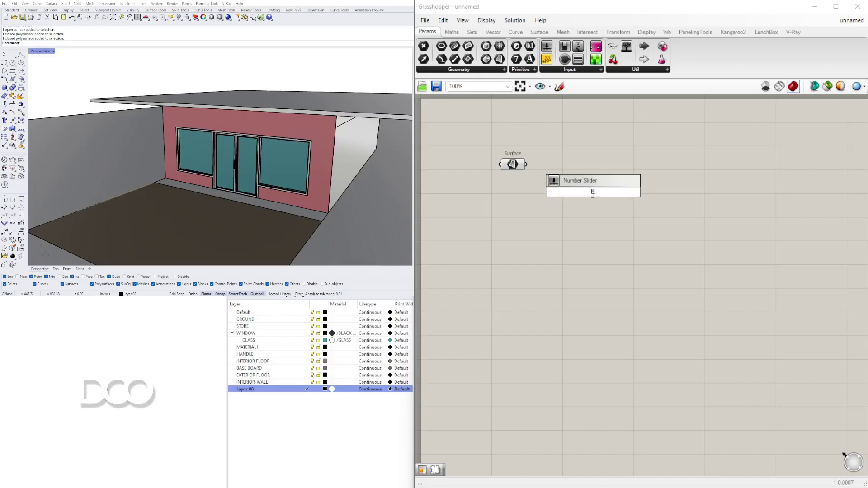
pyautogui.write('xtrude')
pyautogui.press('Return')
pyautogui.moveTo(590, 200); pyautogui.dragTo(685, 183)
pyautogui.click(543, 178)
pyautogui.moveTo(527, 164); pyautogui.dragTo(770, 175)
pyautogui.moveTo(148, 171)
pyautogui.mouseDown(button='right')
pyautogui.moveTo(256, 167)
pyautogui.moveTo(126, 185)
pyautogui.moveTo(134, 176)
pyautogui.mouseUp(button='right')
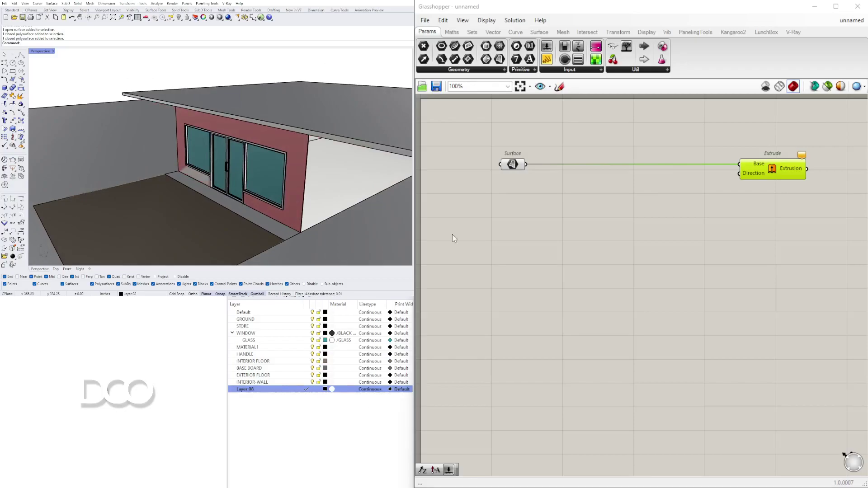
pyautogui.click(572, 186)
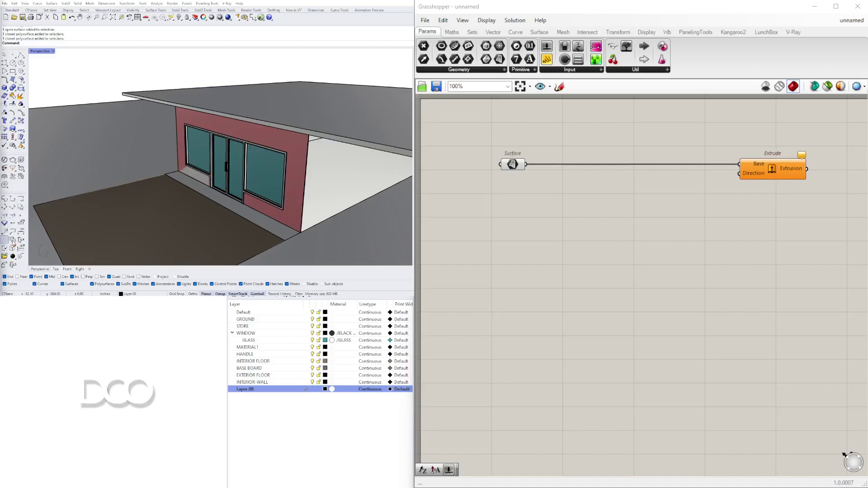
# Step: Add an Amplitude component and connect the Surface parameter to its Vector input
pyautogui.moveTo(359, 114); pyautogui.dragTo(301, 123, button='right')
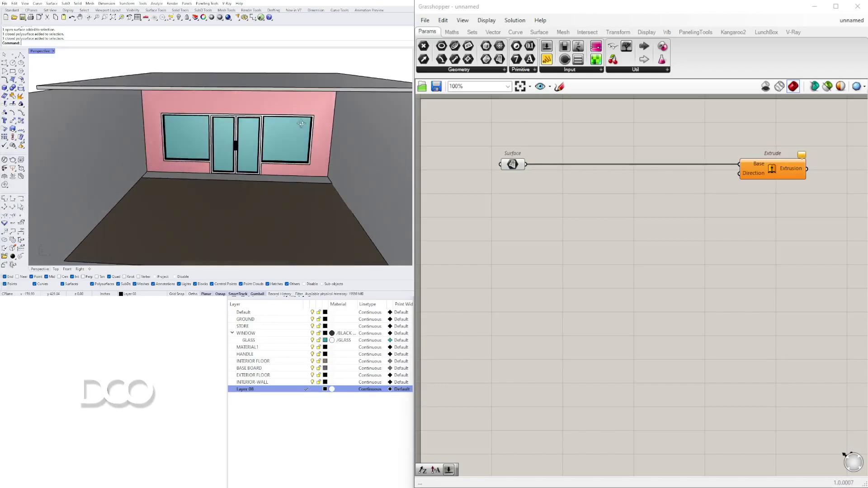
pyautogui.doubleClick(587, 216)
pyautogui.write('AMPL')
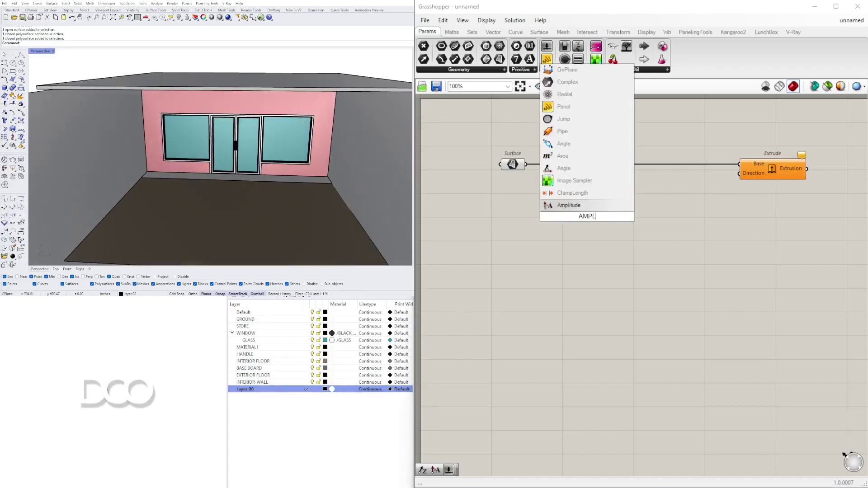
pyautogui.press('Return')
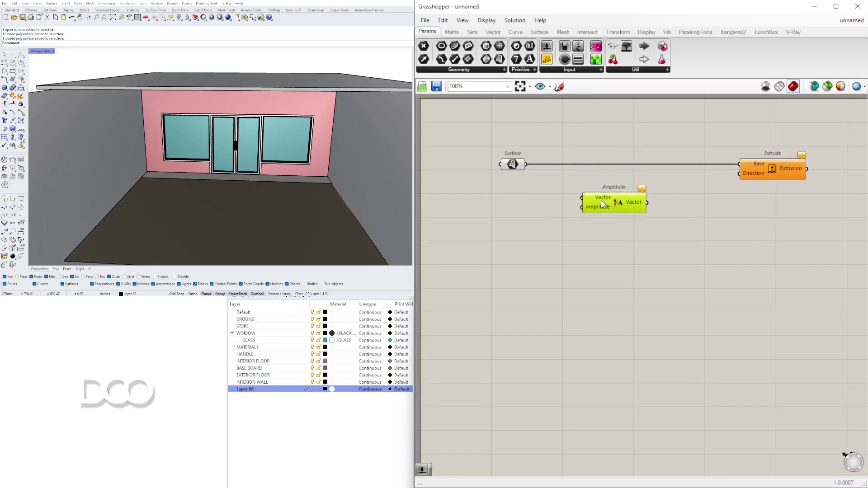
pyautogui.moveTo(525, 165); pyautogui.dragTo(586, 198)
# Step: Connect Amplitude's Vector output to Extrude's Direction input, tidy the components, and inspect the extrusion at the wall's edge
pyautogui.moveTo(647, 202); pyautogui.dragTo(706, 175)
pyautogui.moveTo(633, 195); pyautogui.dragTo(628, 187)
pyautogui.moveTo(703, 179); pyautogui.dragTo(687, 175)
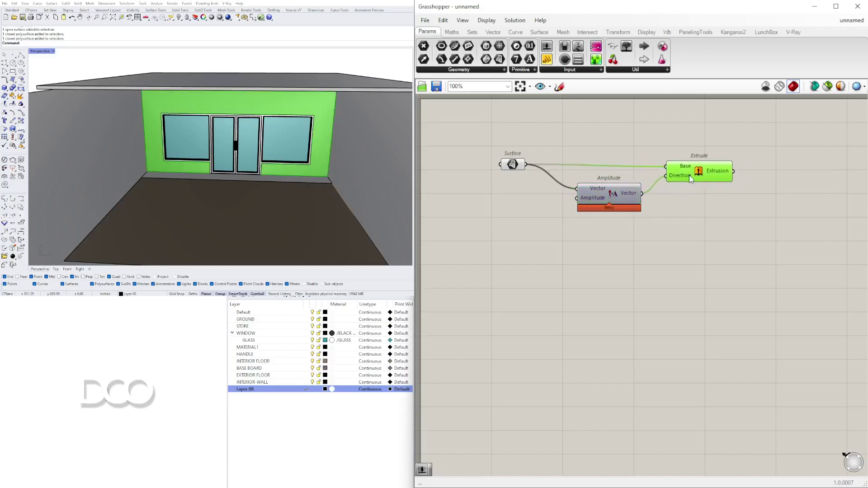
pyautogui.moveTo(238, 184); pyautogui.dragTo(254, 191, button='right')
pyautogui.scroll(5, 254, 191)
pyautogui.scroll(3, 217, 202)
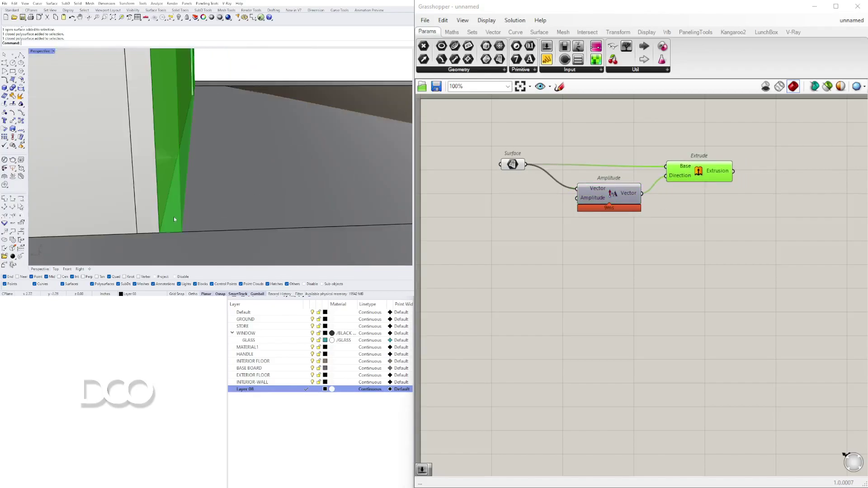
# Step: Add a Number Slider set to 10.0 and connect it to the Amplitude component's Amplitude input
pyautogui.doubleClick(470, 210)
pyautogui.write('1')
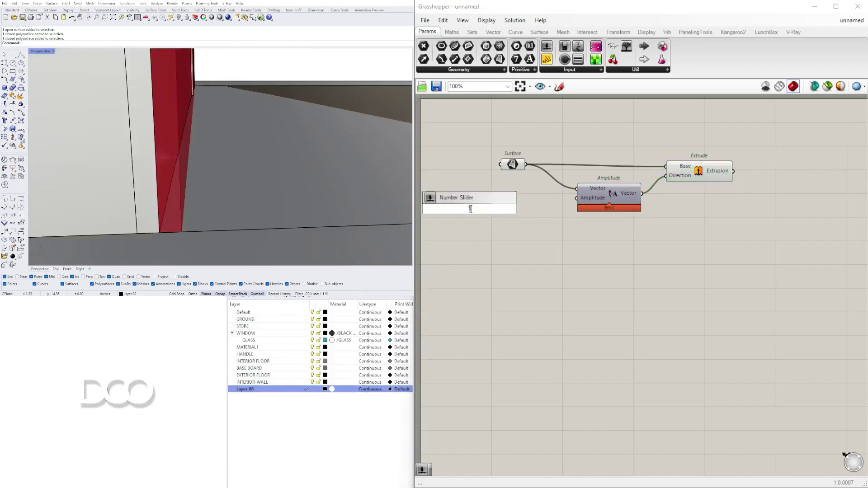
pyautogui.press('BackSpace')
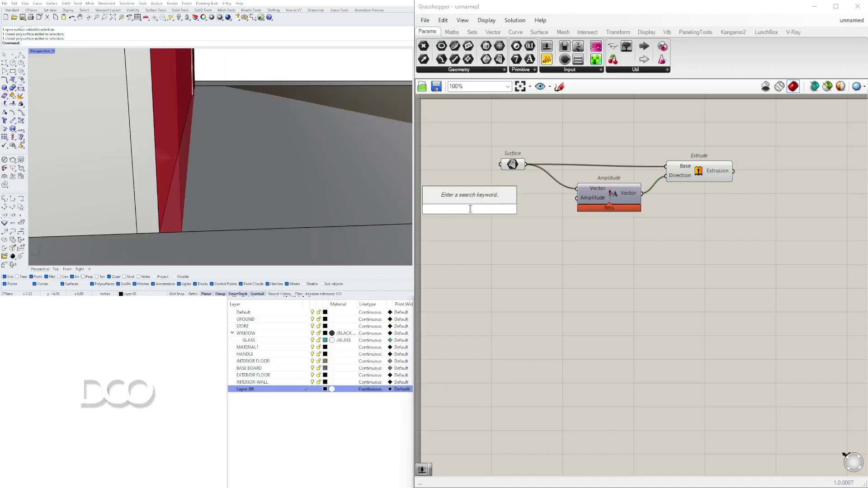
pyautogui.write('1.')
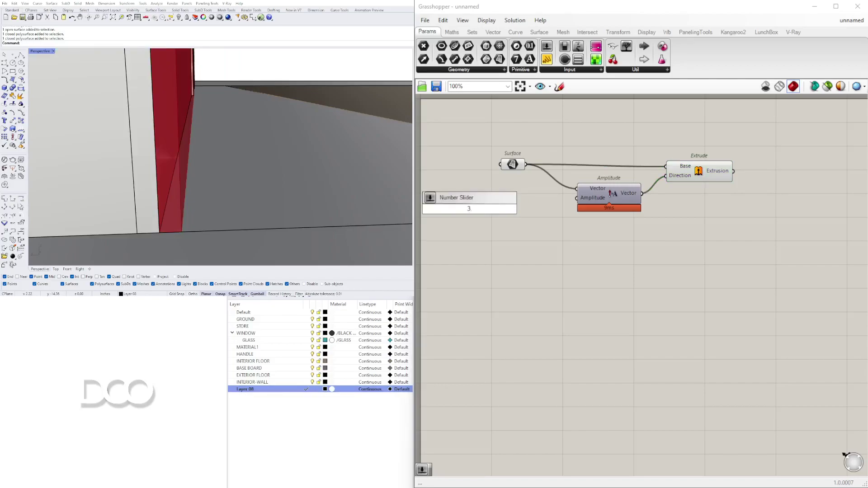
pyautogui.write('5')
pyautogui.press('Return')
pyautogui.moveTo(518, 209); pyautogui.dragTo(577, 198)
pyautogui.moveTo(526, 207); pyautogui.dragTo(552, 203)
# Step: Select the Extrude component and examine the extruded wall's thickness from the side and the front
pyautogui.scroll(-5, 227, 153)
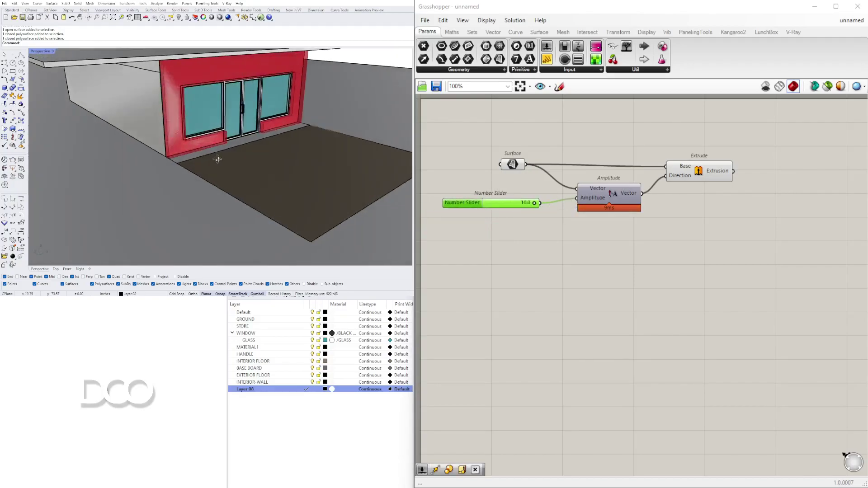
pyautogui.moveTo(233, 180); pyautogui.dragTo(248, 80, button='right')
pyautogui.scroll(8, 269, 171)
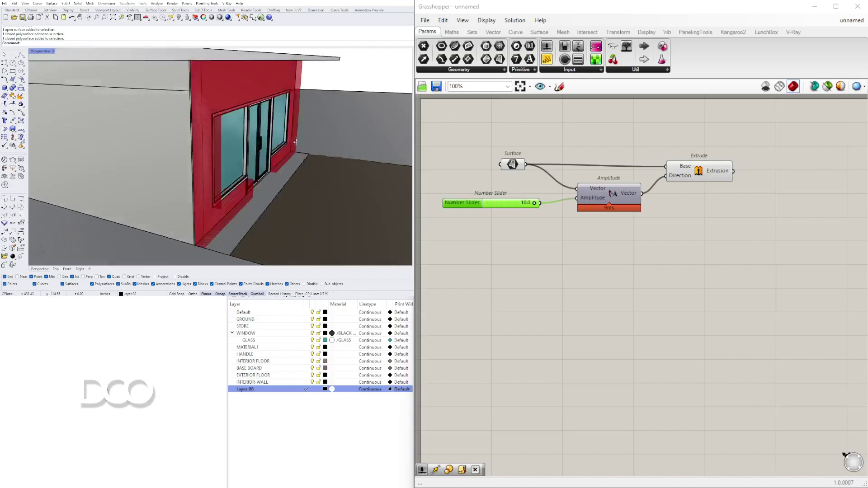
pyautogui.moveTo(247, 89); pyautogui.dragTo(284, 118, button='right')
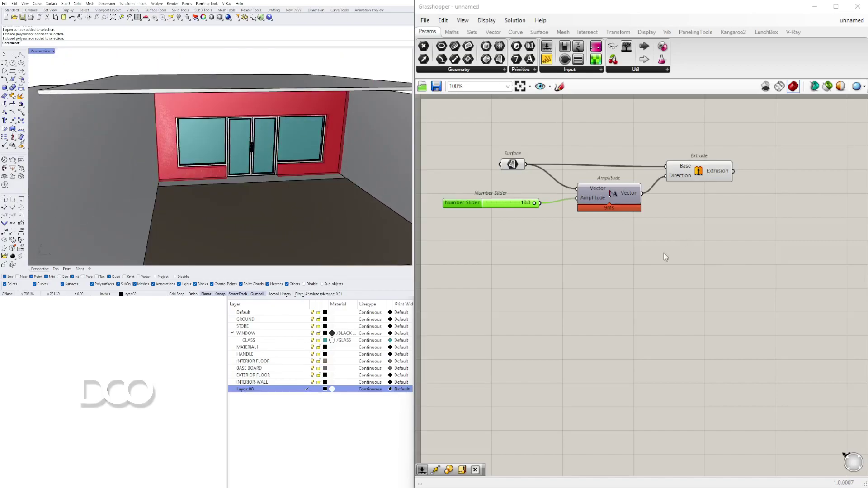
pyautogui.moveTo(673, 244); pyautogui.dragTo(577, 269, button='right')
pyautogui.moveTo(603, 196); pyautogui.dragTo(595, 195)
pyautogui.moveTo(383, 131); pyautogui.dragTo(300, 101, button='right')
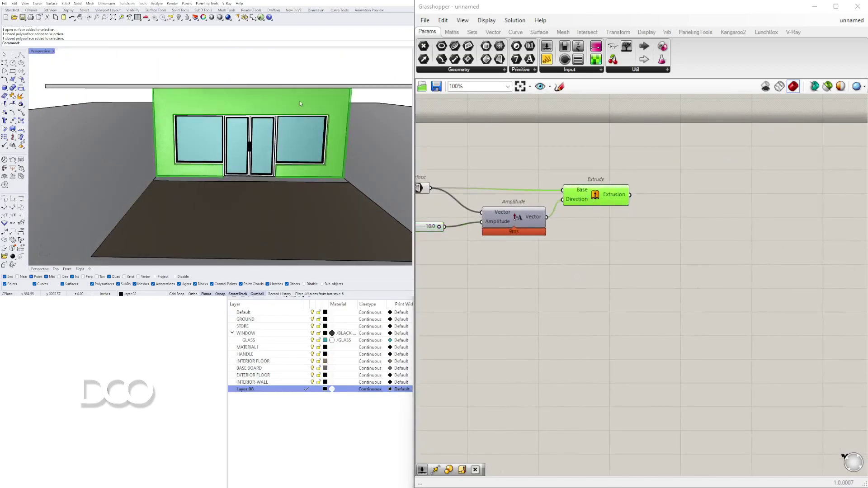
# Step: Add an Area component and connect Extrude's Extrusion output to its Geometry input
pyautogui.doubleClick(680, 213)
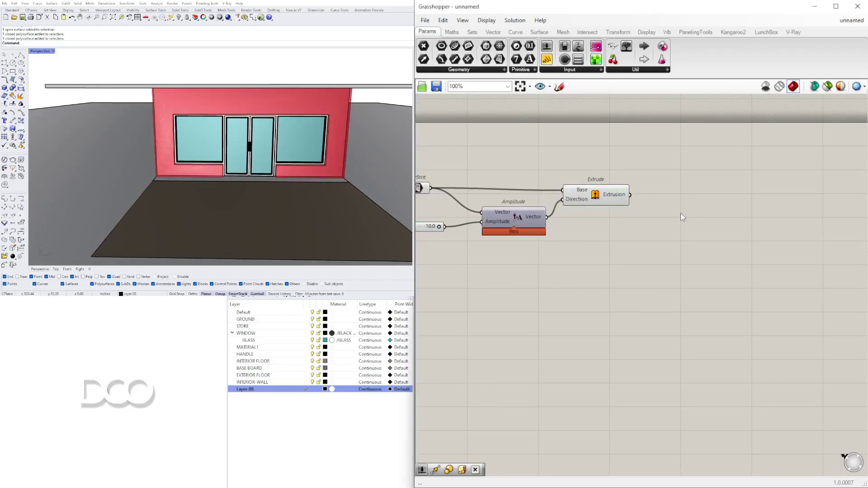
pyautogui.write('A')
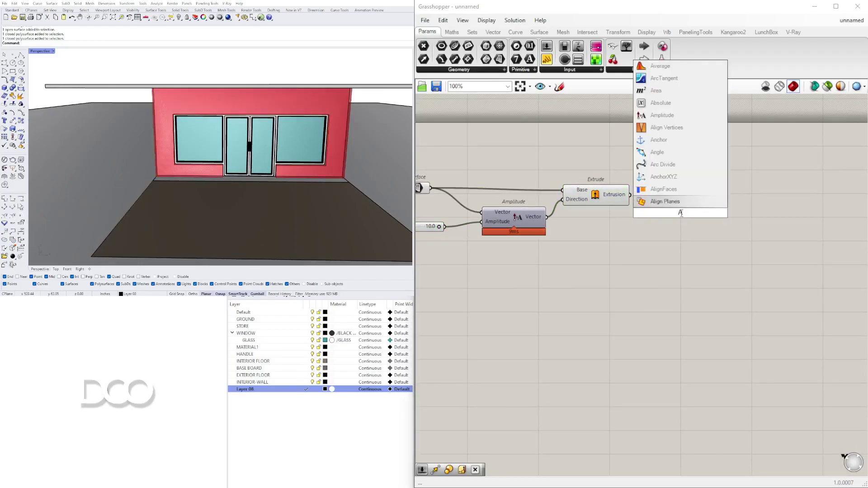
pyautogui.write('REA')
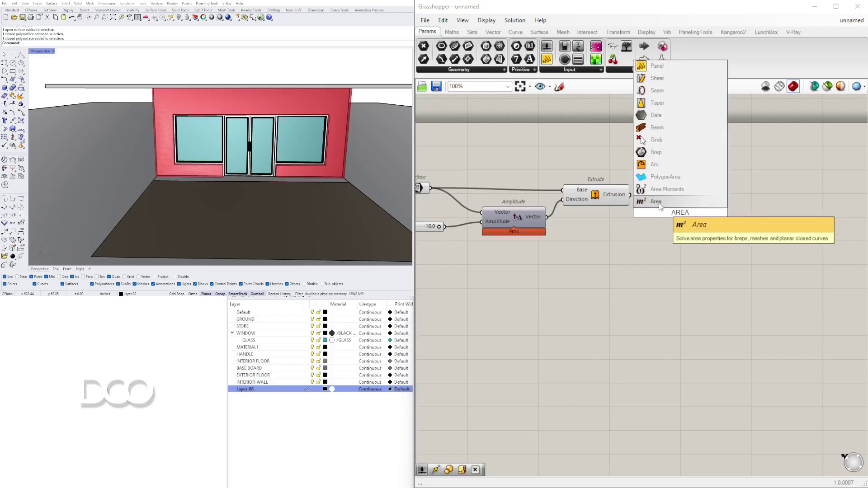
pyautogui.click(639, 201)
pyautogui.click(601, 196)
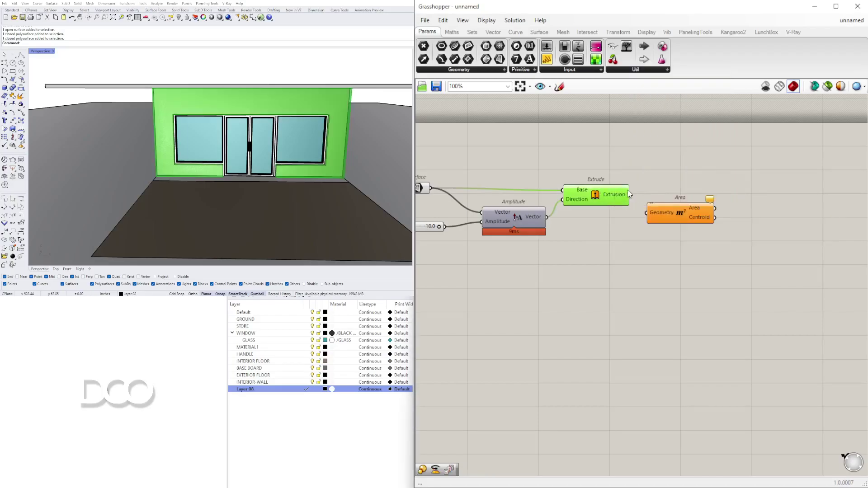
pyautogui.moveTo(631, 195); pyautogui.dragTo(647, 212)
pyautogui.moveTo(692, 219); pyautogui.dragTo(706, 182)
pyautogui.click(642, 250)
pyautogui.scroll(-1, 642, 250)
pyautogui.moveTo(642, 250); pyautogui.dragTo(705, 245, button='right')
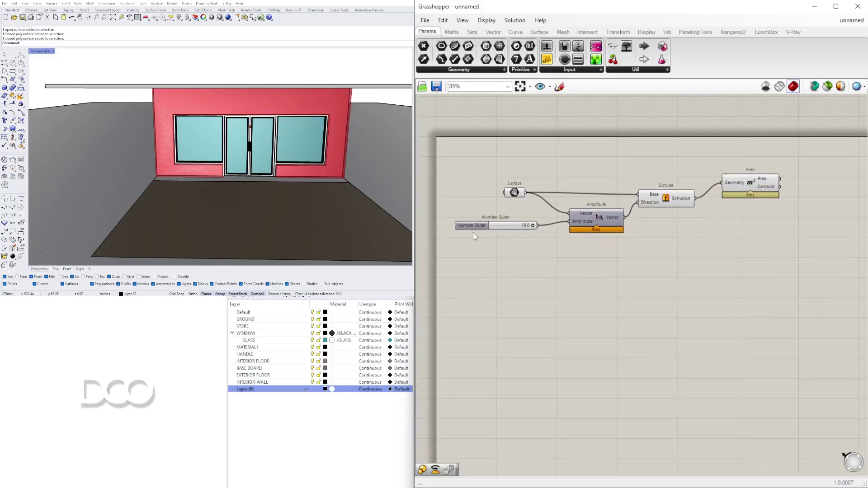
# Step: Show the Sunglasses display options that control component names above the icons
pyautogui.click(486, 20)
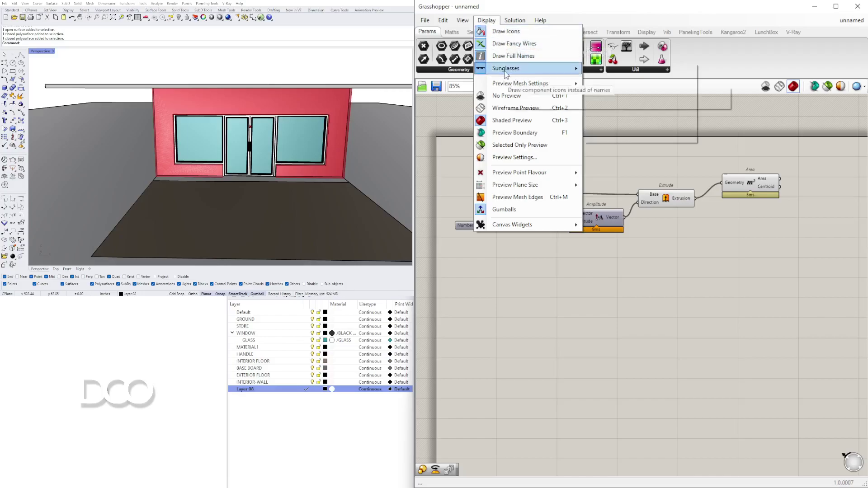
pyautogui.moveTo(507, 73)
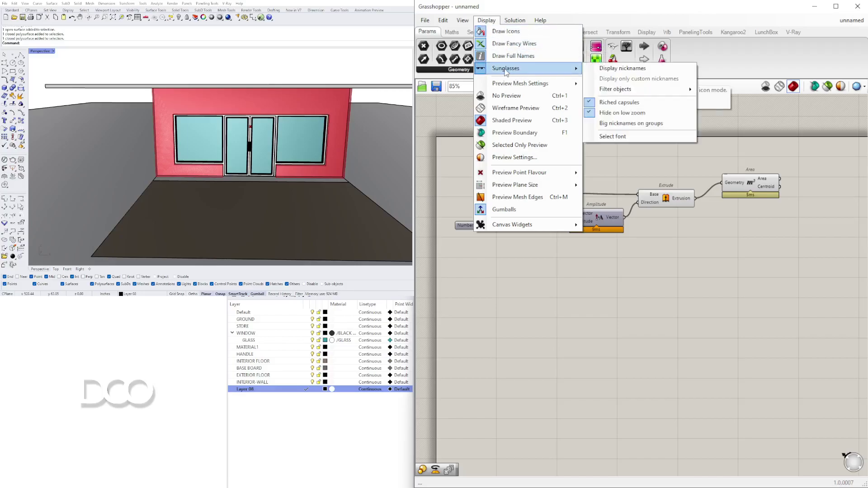
pyautogui.click(706, 243)
# Step: Reposition the Area component beside and slightly above the Extrude component
pyautogui.moveTo(741, 180); pyautogui.dragTo(727, 195)
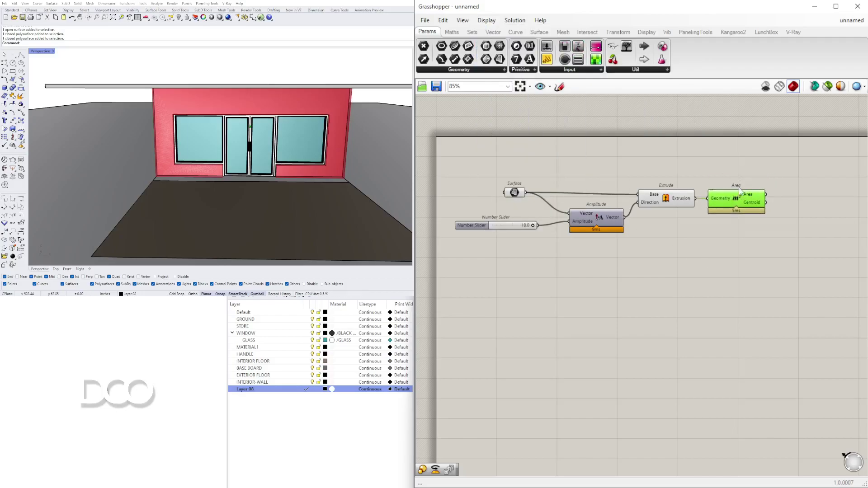
pyautogui.scroll(2, 736, 193)
pyautogui.moveTo(736, 194); pyautogui.dragTo(755, 189, button='right')
pyautogui.scroll(-2, 624, 224)
pyautogui.moveTo(702, 206); pyautogui.dragTo(719, 185)
# Step: Add the surface and Brep Contour component and place it beyond the Area component with space between them
pyautogui.doubleClick(733, 249)
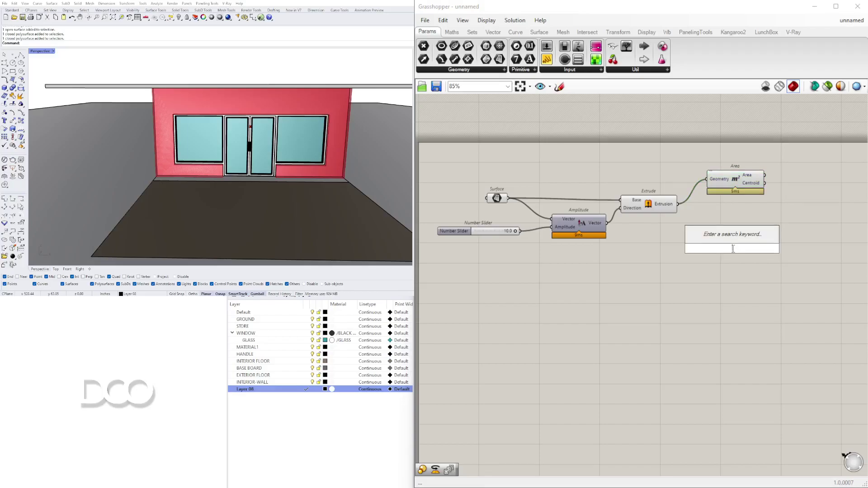
pyautogui.write('CONTOUR')
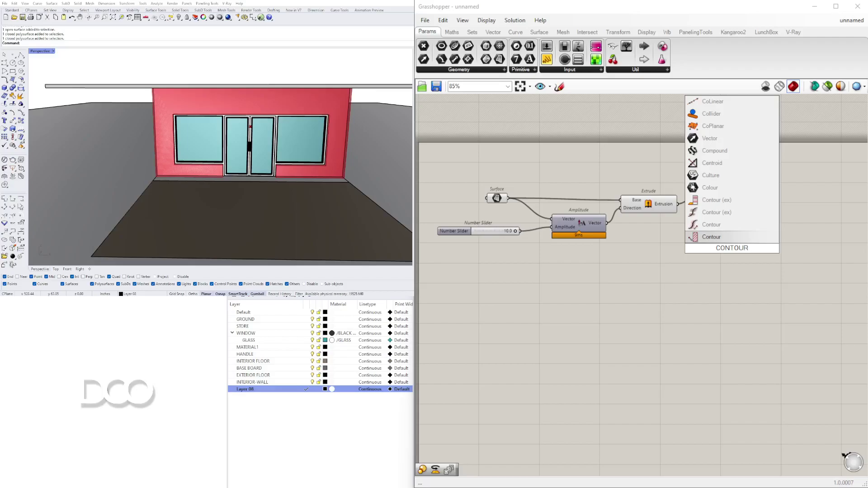
pyautogui.click(718, 238)
pyautogui.moveTo(718, 238); pyautogui.dragTo(626, 253, button='right')
pyautogui.moveTo(620, 260); pyautogui.dragTo(737, 248)
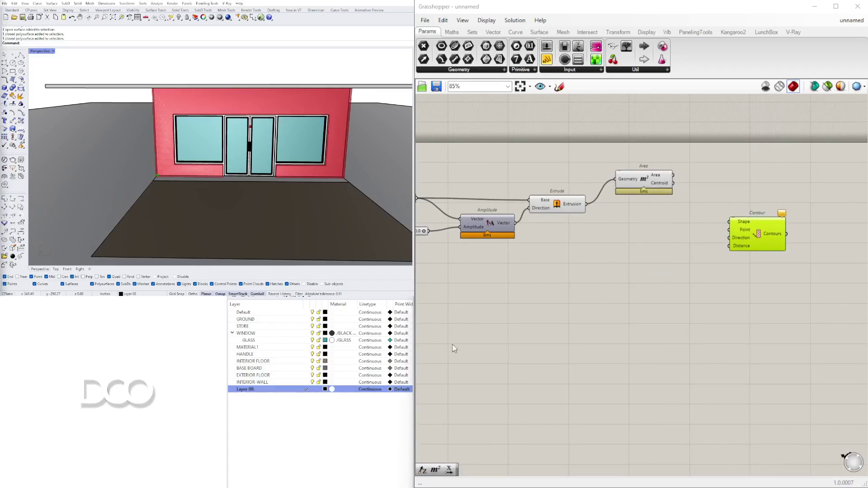
pyautogui.moveTo(748, 235); pyautogui.dragTo(751, 213)
# Step: Connect Area's Centroid output to Contour's Point input and line up Area with the Extrude component
pyautogui.moveTo(632, 185); pyautogui.dragTo(767, 241)
pyautogui.moveTo(607, 266); pyautogui.dragTo(679, 259, button='right')
pyautogui.moveTo(595, 222); pyautogui.dragTo(552, 213, button='right')
pyautogui.moveTo(547, 212)
pyautogui.mouseDown()
pyautogui.moveTo(774, 232)
pyautogui.moveTo(548, 217)
pyautogui.moveTo(546, 208)
pyautogui.mouseUp()
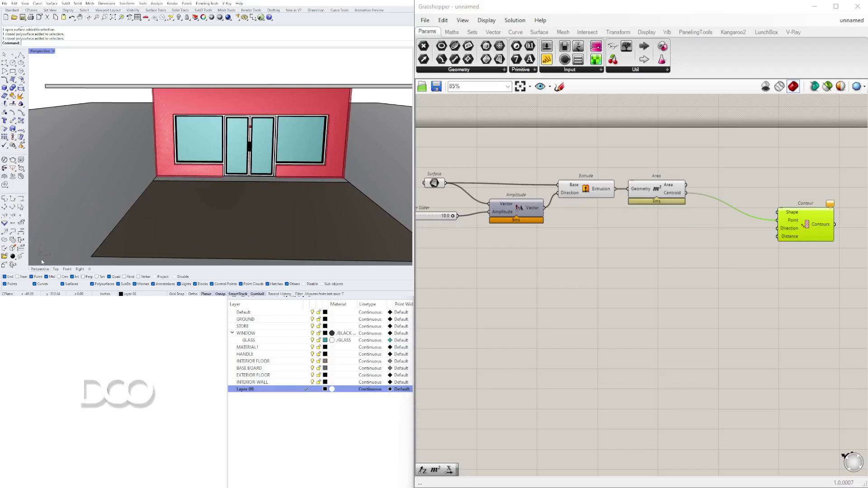
# Step: Add a Unit X vector component and connect its Unit vector output to Contour's Direction input
pyautogui.doubleClick(636, 254)
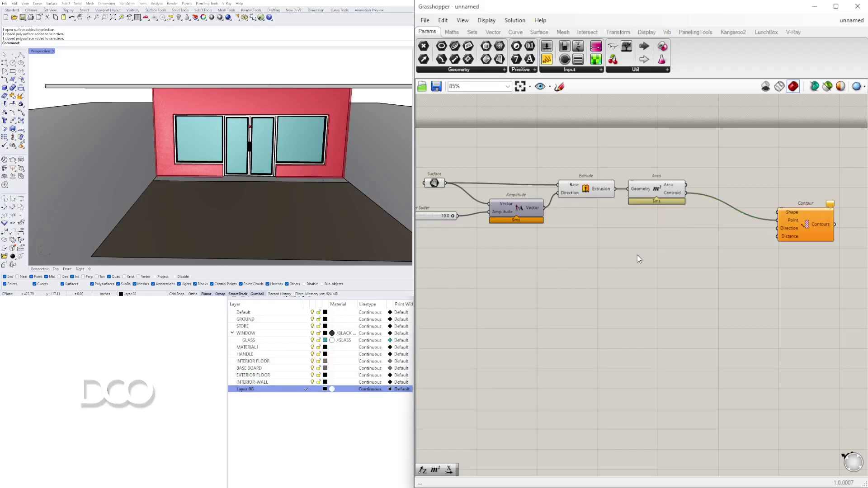
pyautogui.write('unit x')
pyautogui.press('Return')
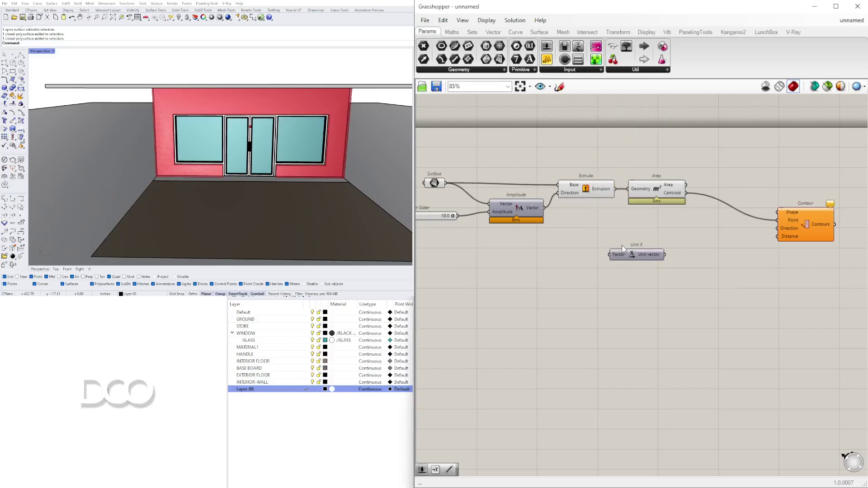
pyautogui.moveTo(682, 238); pyautogui.dragTo(769, 244)
# Step: Add a Number Slider set to 3.5 below Unit X and rearrange the Contour, Unit X and slider components
pyautogui.doubleClick(666, 280)
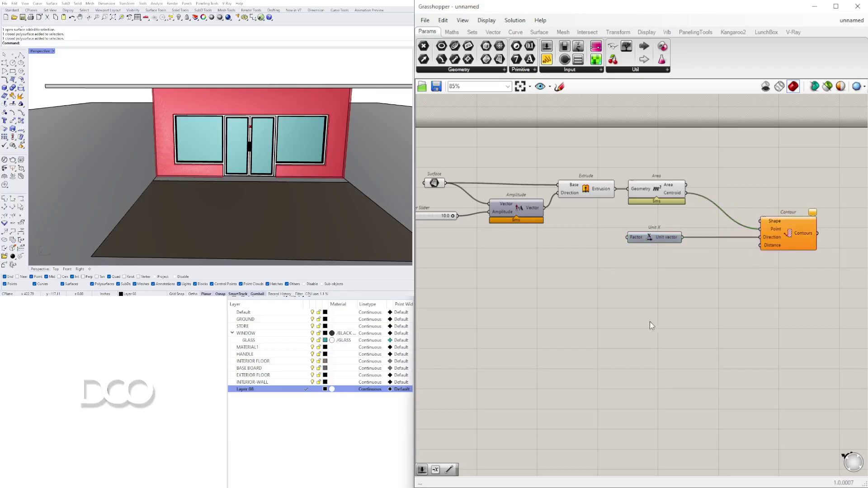
pyautogui.doubleClick(659, 279)
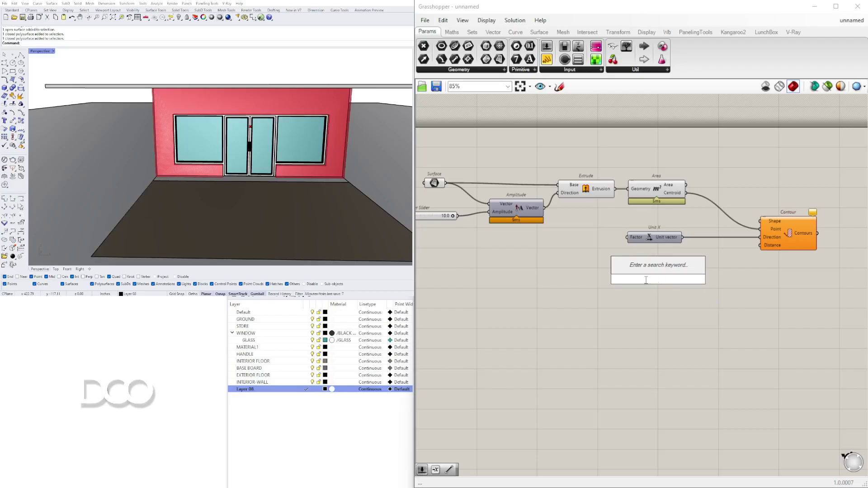
pyautogui.write('3.5')
pyautogui.press('Return')
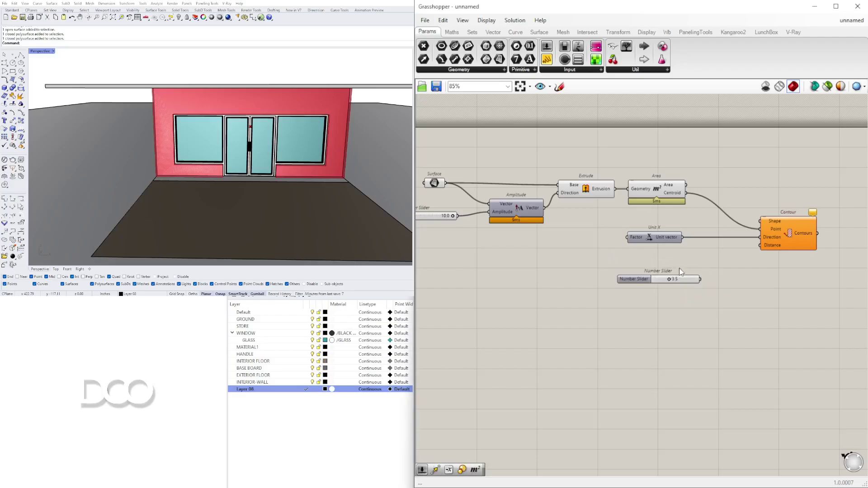
pyautogui.moveTo(641, 280); pyautogui.dragTo(628, 273)
pyautogui.moveTo(791, 225); pyautogui.dragTo(792, 176)
pyautogui.moveTo(661, 239); pyautogui.dragTo(663, 229)
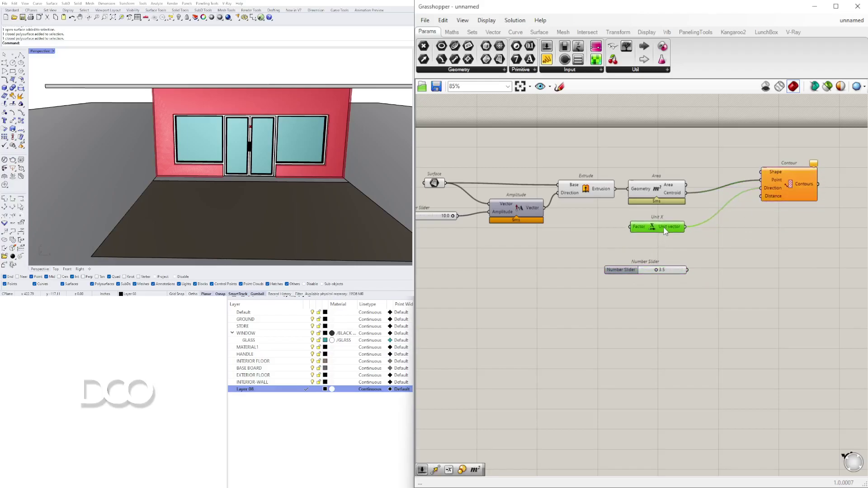
pyautogui.moveTo(632, 271); pyautogui.dragTo(635, 256)
# Step: Shift the Area, Unit X, slider and Contour components down and connect Extrude's Extrusion output to Contour's Shape input
pyautogui.moveTo(717, 302); pyautogui.dragTo(656, 172)
pyautogui.moveTo(655, 188); pyautogui.dragTo(660, 210)
pyautogui.click(579, 178)
pyautogui.moveTo(579, 180); pyautogui.dragTo(778, 208)
pyautogui.click(751, 271)
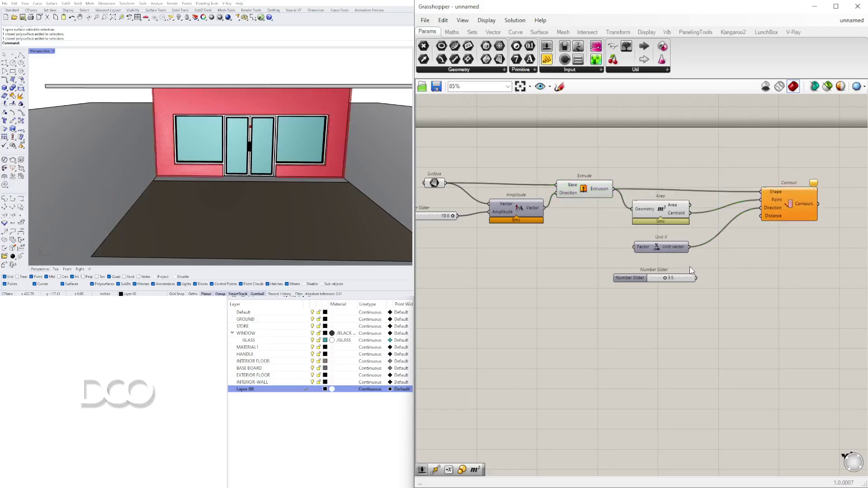
# Step: Connect the 3.5 slider to Contour's Distance input and inspect the contour lines across the wall
pyautogui.moveTo(643, 281); pyautogui.dragTo(640, 275)
pyautogui.moveTo(695, 273); pyautogui.dragTo(774, 216)
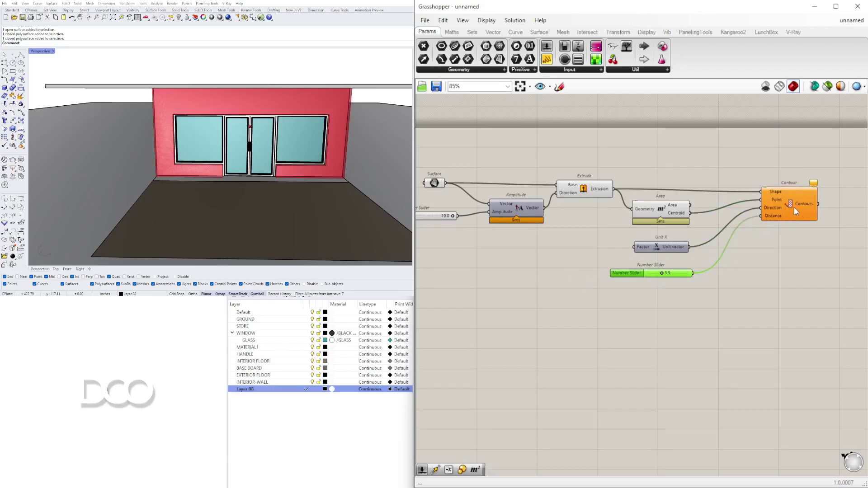
pyautogui.click(793, 204)
pyautogui.moveTo(791, 265); pyautogui.dragTo(735, 267, button='right')
pyautogui.click(750, 284)
pyautogui.moveTo(734, 208); pyautogui.dragTo(733, 207)
pyautogui.scroll(6, 188, 136)
pyautogui.moveTo(190, 169); pyautogui.dragTo(251, 143, button='right')
pyautogui.scroll(-7, 205, 150)
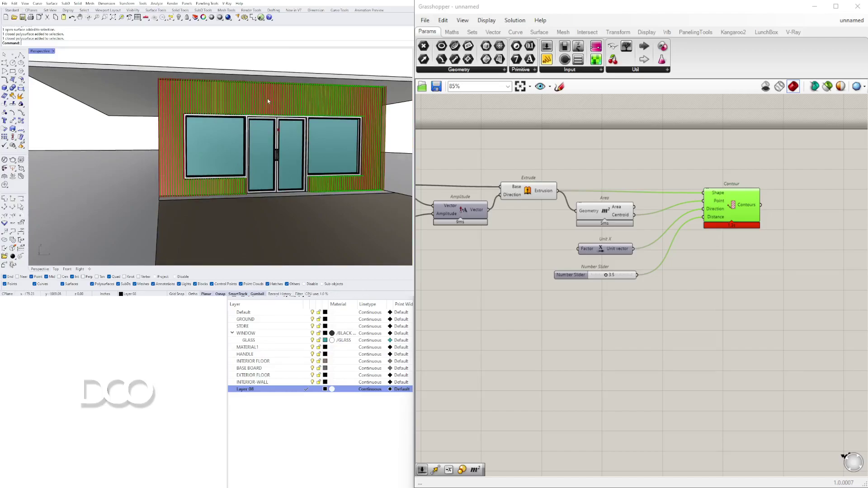
# Step: Set the Contour distance slider to 10.0 and inspect the line spacing on the facade
pyautogui.click(598, 250)
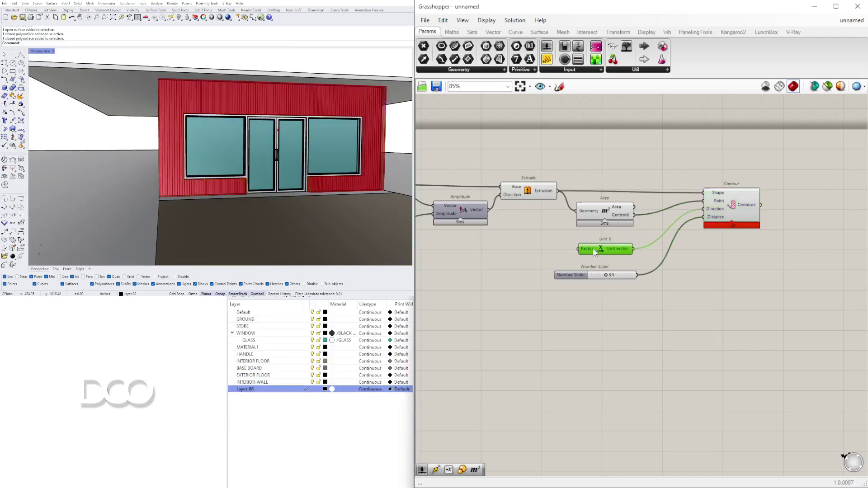
pyautogui.scroll(5, 606, 275)
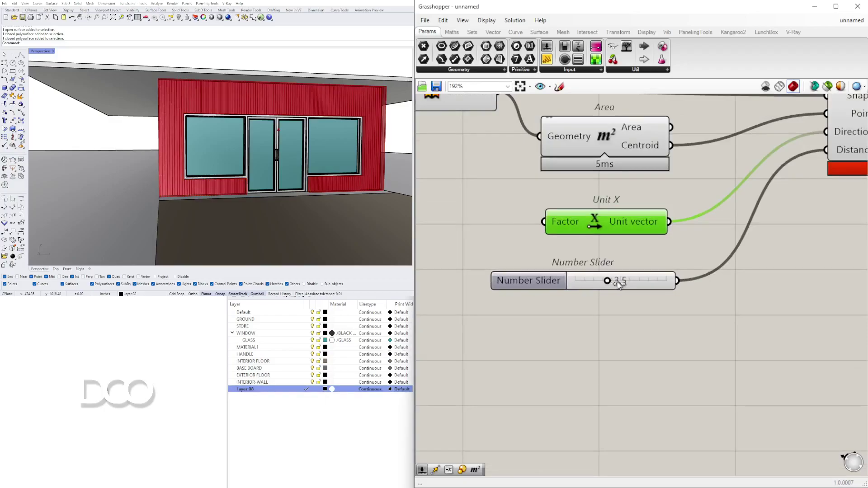
pyautogui.moveTo(623, 283); pyautogui.dragTo(683, 284)
pyautogui.moveTo(209, 138); pyautogui.dragTo(185, 155, button='right')
pyautogui.scroll(5, 274, 102)
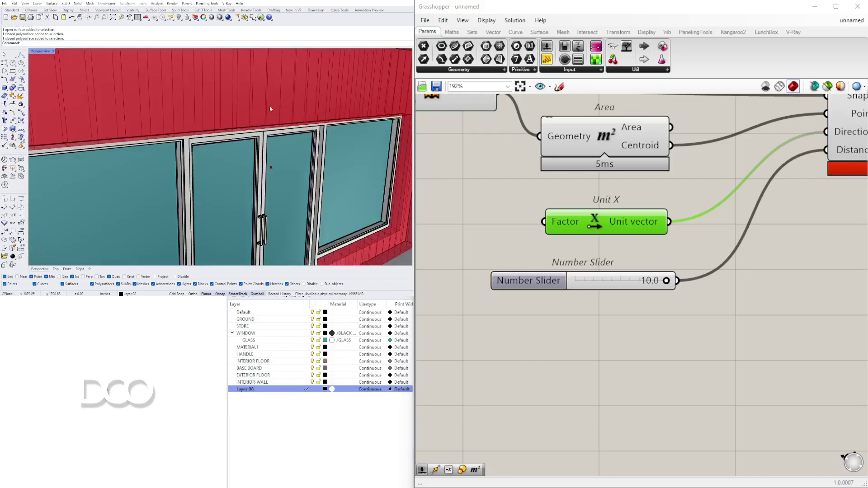
pyautogui.scroll(-5, 272, 108)
pyautogui.scroll(-4, 625, 277)
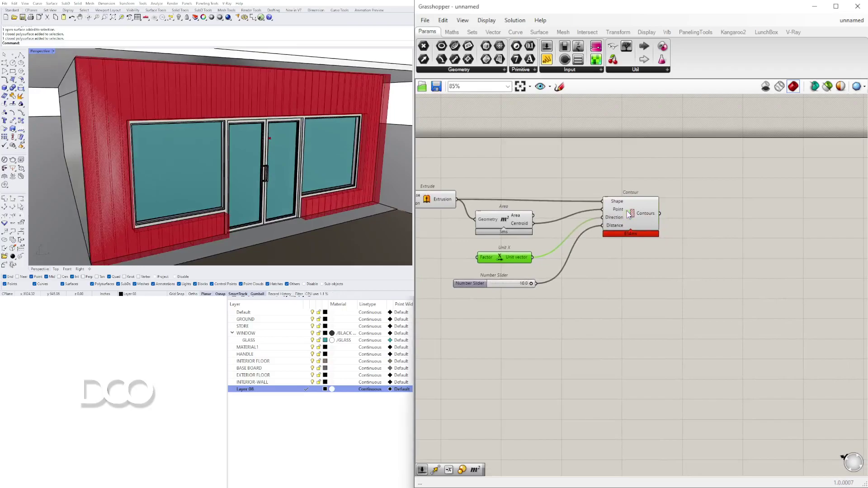
# Step: Add a Boundary Surfaces component and connect Contour's Contours output to its Edges input
pyautogui.doubleClick(698, 215)
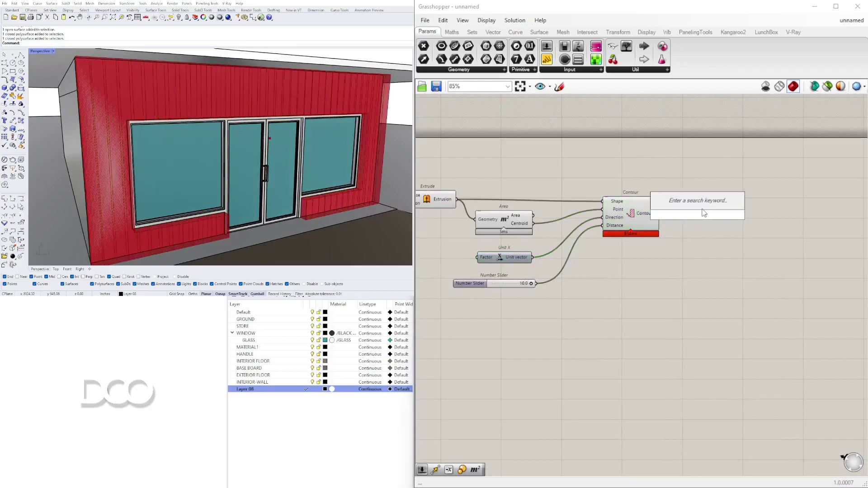
pyautogui.write('BOUND')
pyautogui.click(690, 204)
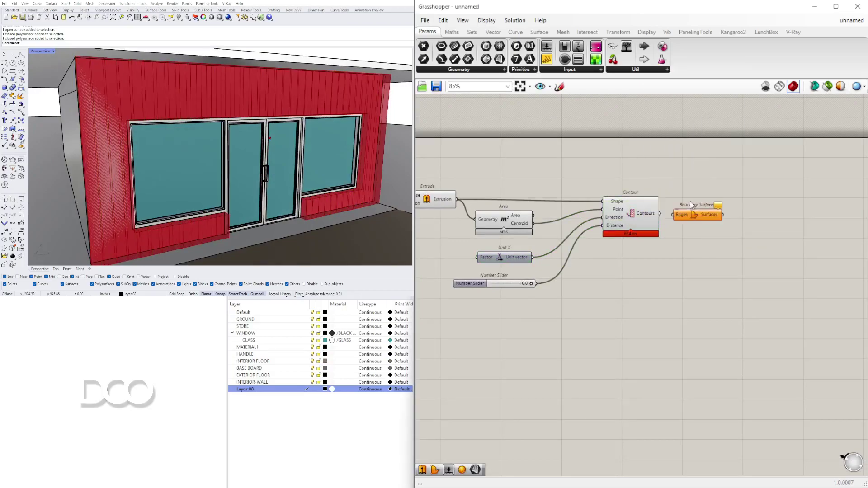
pyautogui.moveTo(660, 213); pyautogui.dragTo(689, 217)
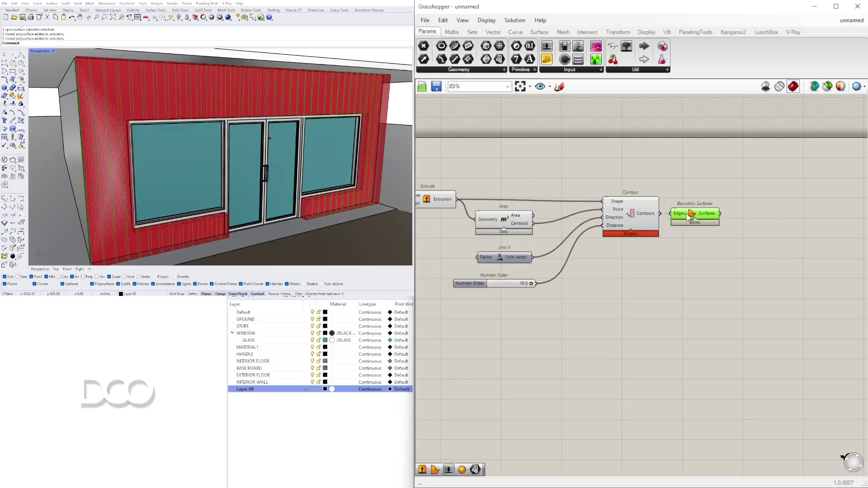
# Step: Hide the preview of the wall's Extrude component and inspect the contour surfaces on the facade
pyautogui.moveTo(647, 272); pyautogui.dragTo(739, 262, button='right')
pyautogui.scroll(-1, 739, 258)
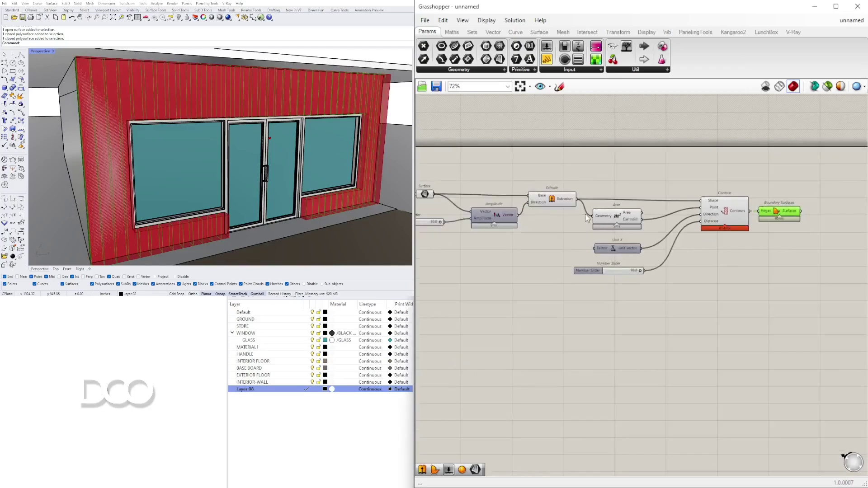
pyautogui.click(557, 202)
pyautogui.rightClick(559, 201)
pyautogui.click(574, 220)
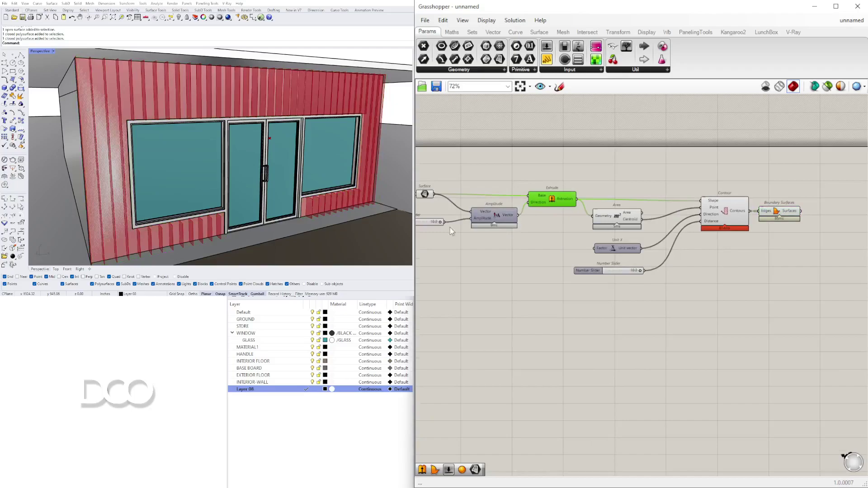
pyautogui.scroll(3, 179, 150)
pyautogui.scroll(-6, 180, 150)
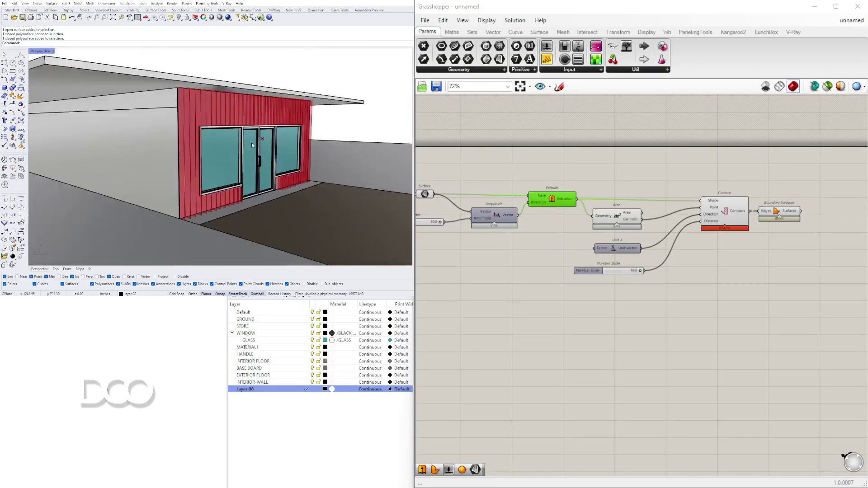
pyautogui.scroll(3, 341, 106)
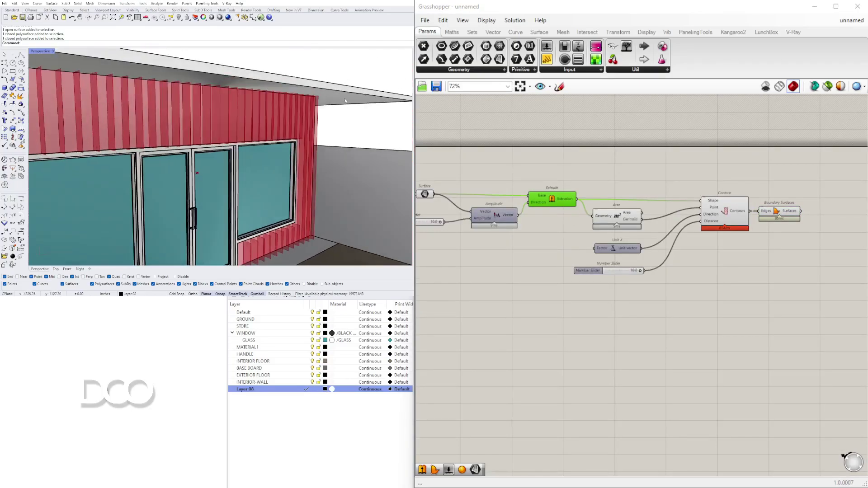
# Step: Add a second Extrude component beyond Boundary Surfaces and select Boundary Surfaces to highlight its geometry
pyautogui.moveTo(760, 219); pyautogui.dragTo(695, 221, button='right')
pyautogui.click(720, 215)
pyautogui.moveTo(776, 247); pyautogui.dragTo(746, 232, button='right')
pyautogui.click(745, 232)
pyautogui.doubleClick(745, 231)
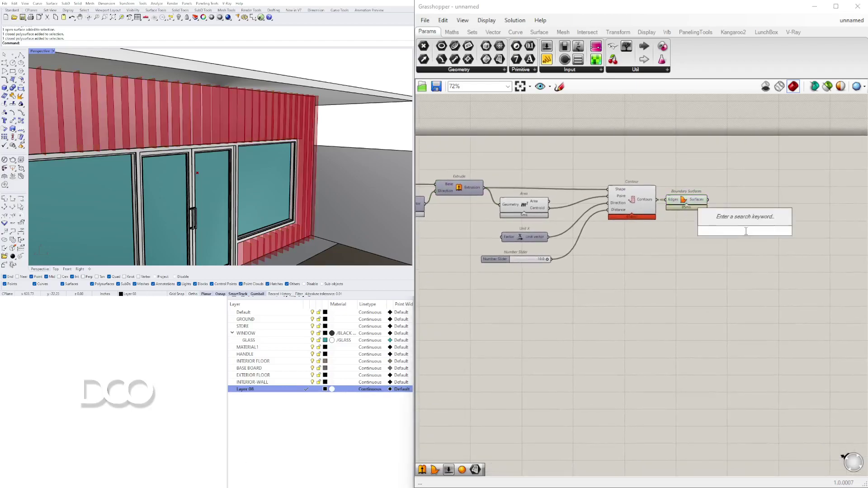
pyautogui.write('EXTRUDE')
pyautogui.click(726, 220)
pyautogui.moveTo(711, 249); pyautogui.dragTo(634, 249, button='right')
pyautogui.moveTo(670, 230); pyautogui.dragTo(736, 225)
pyautogui.click(610, 199)
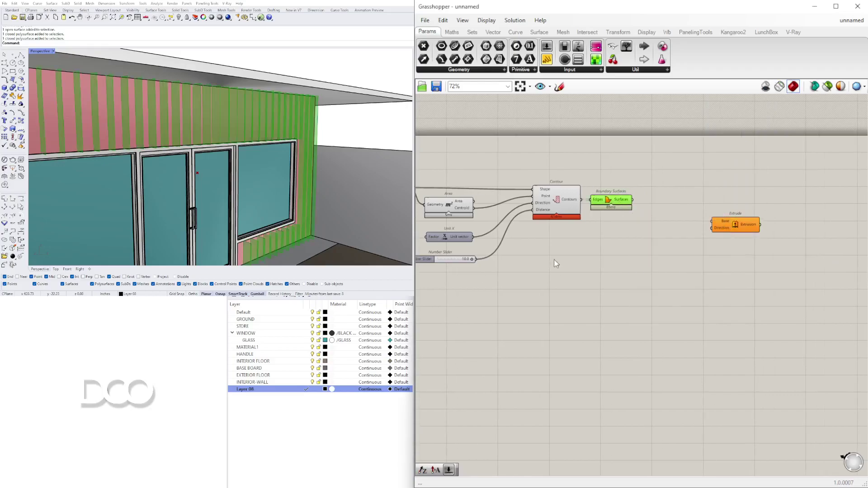
# Step: Add an Amplitude component between Boundary Surfaces and the new Extrude component
pyautogui.scroll(-3, 339, 203)
pyautogui.moveTo(317, 199); pyautogui.dragTo(248, 201, button='right')
pyautogui.scroll(2, 570, 249)
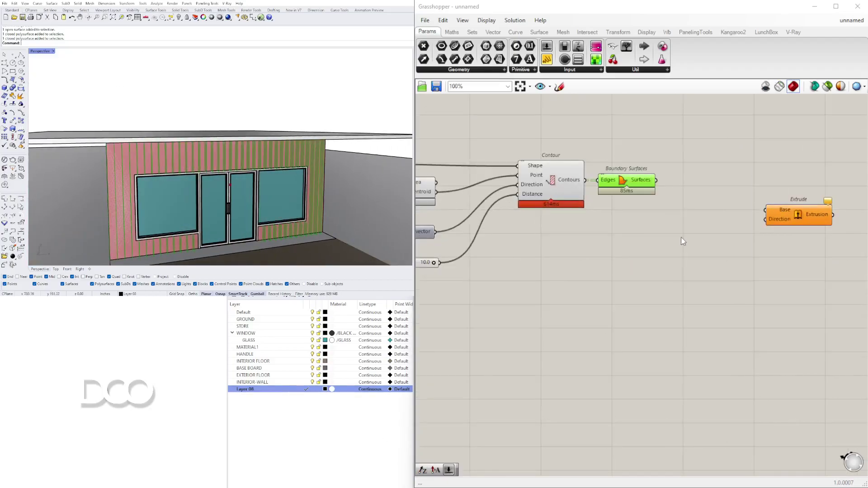
pyautogui.doubleClick(681, 237)
pyautogui.write('AMPL')
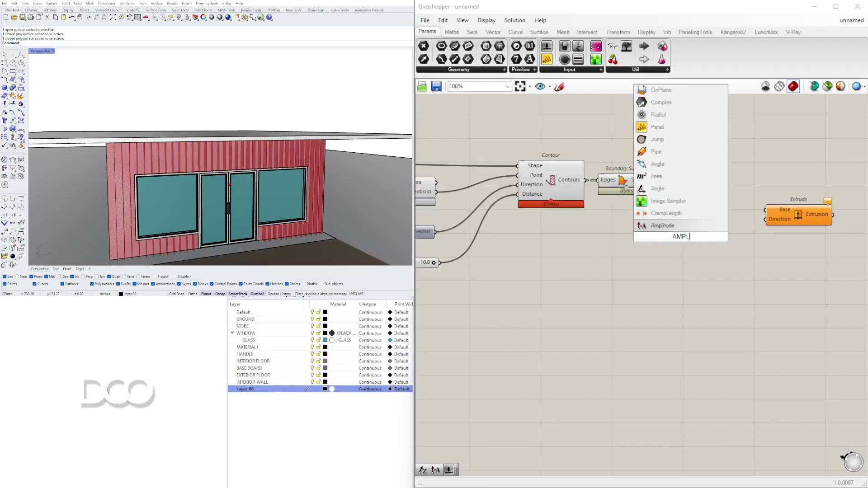
pyautogui.click(658, 226)
pyautogui.scroll(-1, 652, 226)
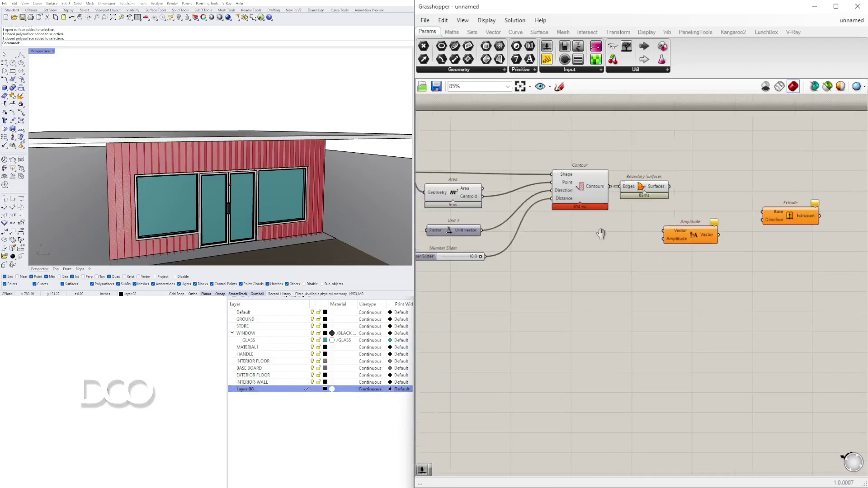
pyautogui.moveTo(590, 235); pyautogui.dragTo(704, 237, button='right')
pyautogui.scroll(-6, 327, 152)
pyautogui.moveTo(312, 153); pyautogui.dragTo(297, 189, button='right')
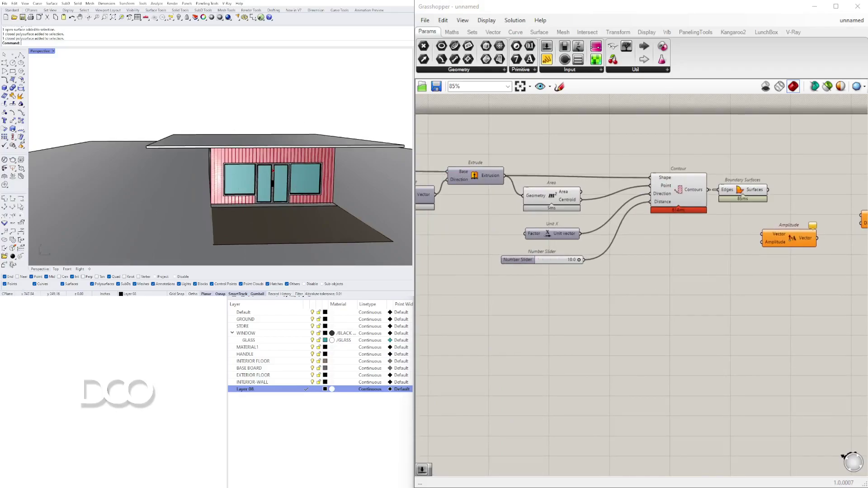
# Step: Connect Boundary Surfaces' Surfaces output to the new Extrude's Base input and to Amplitude's Vector input
pyautogui.moveTo(769, 184); pyautogui.dragTo(618, 187, button='right')
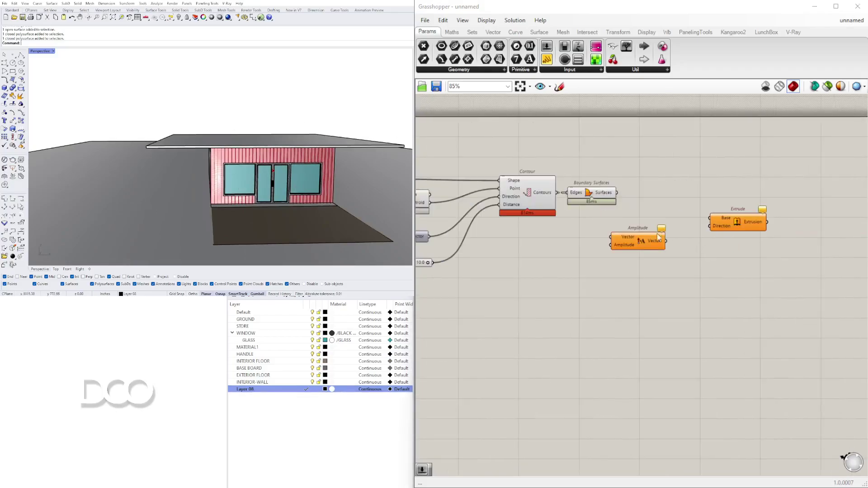
pyautogui.click(594, 196)
pyautogui.moveTo(617, 194); pyautogui.dragTo(669, 195)
pyautogui.scroll(1, 638, 195)
pyautogui.moveTo(740, 230); pyautogui.dragTo(749, 188)
pyautogui.moveTo(671, 194); pyautogui.dragTo(669, 216)
pyautogui.scroll(3, 621, 205)
pyautogui.moveTo(607, 186); pyautogui.dragTo(773, 169)
pyautogui.scroll(1, 772, 168)
pyautogui.click(788, 180)
pyautogui.moveTo(712, 163); pyautogui.dragTo(715, 176)
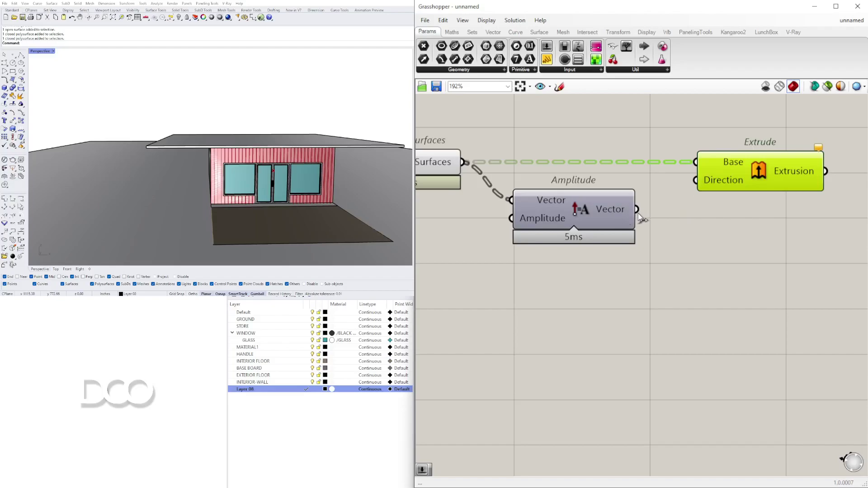
# Step: Connect Amplitude's Vector output to the new Extrude's Direction input and inspect the thickened slats above the window
pyautogui.moveTo(571, 211); pyautogui.dragTo(571, 218)
pyautogui.moveTo(637, 217); pyautogui.dragTo(699, 190)
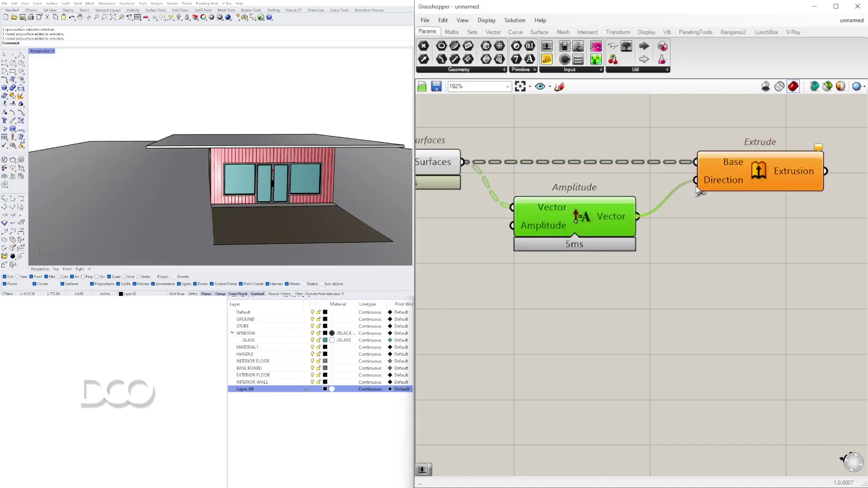
pyautogui.click(706, 185)
pyautogui.scroll(5, 256, 153)
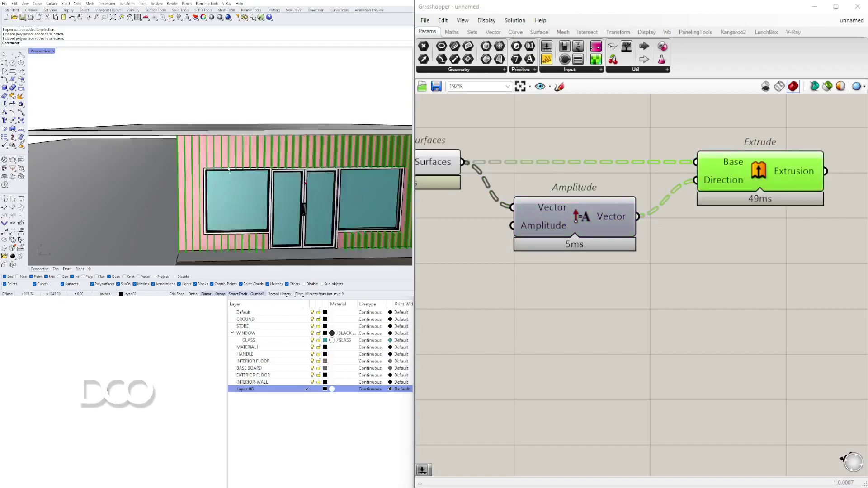
pyautogui.scroll(4, 256, 153)
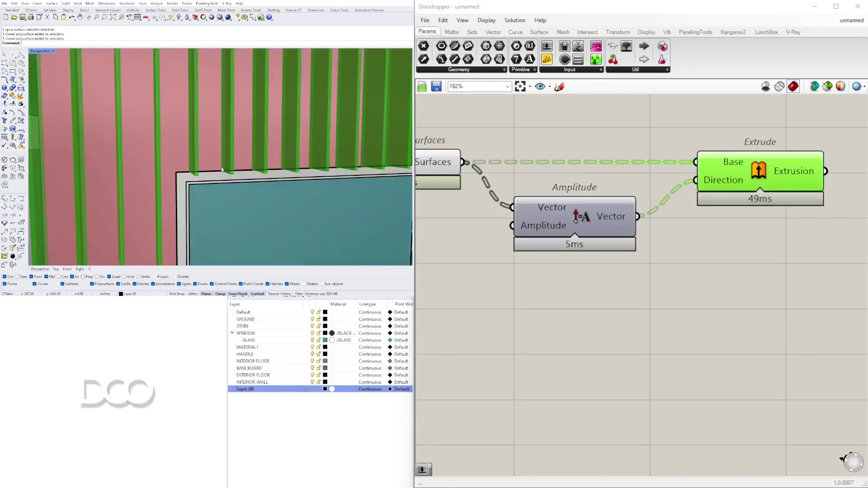
pyautogui.scroll(-2, 544, 271)
# Step: Add a number slider with value 1.5 and connect it to the Amplitude input of the slats' Amplitude component
pyautogui.click(544, 285)
pyautogui.doubleClick(544, 279)
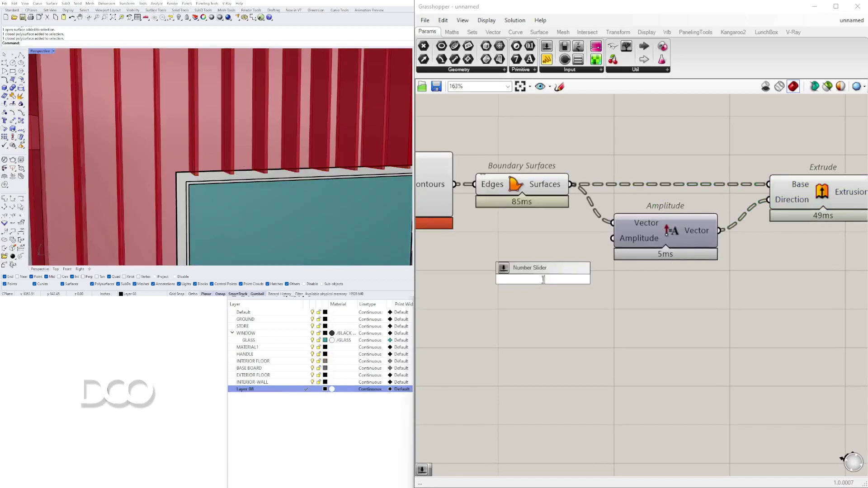
pyautogui.write('1.5')
pyautogui.press('Return')
pyautogui.moveTo(511, 282); pyautogui.dragTo(465, 278)
pyautogui.moveTo(579, 275); pyautogui.dragTo(612, 240)
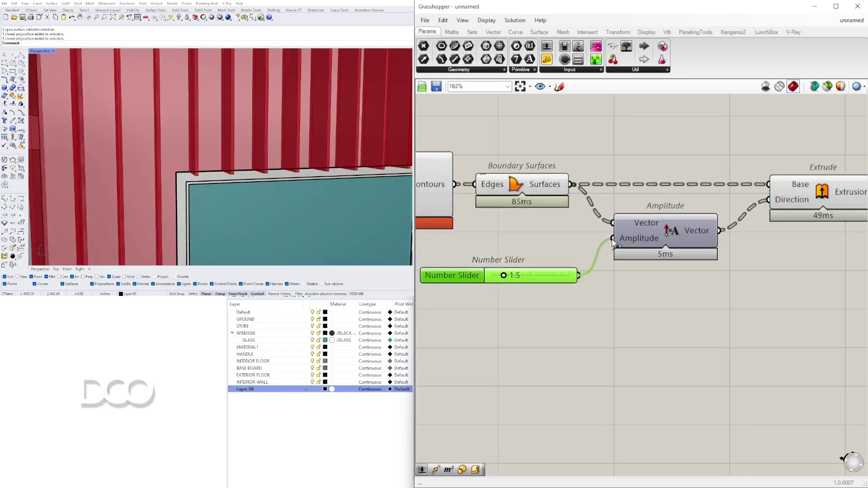
# Step: Try slat Amplitude slider values of 3.0 and 1.9 and compare the slat thickness on the facade
pyautogui.moveTo(520, 276); pyautogui.dragTo(505, 264)
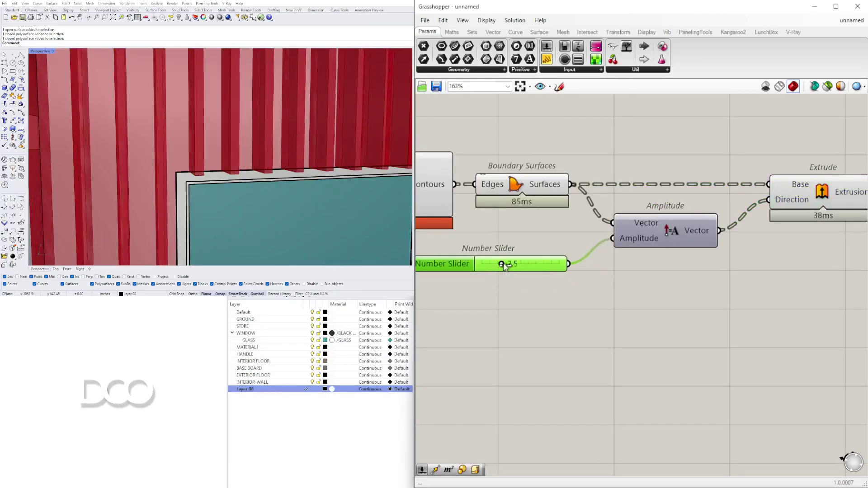
pyautogui.scroll(-7, 245, 143)
pyautogui.moveTo(245, 143); pyautogui.dragTo(254, 170, button='right')
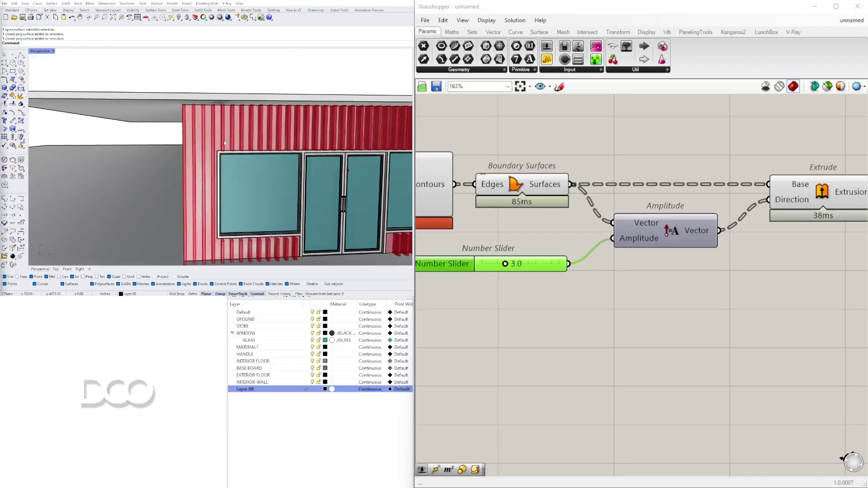
pyautogui.scroll(-5, 224, 142)
pyautogui.moveTo(224, 143); pyautogui.dragTo(253, 159, button='right')
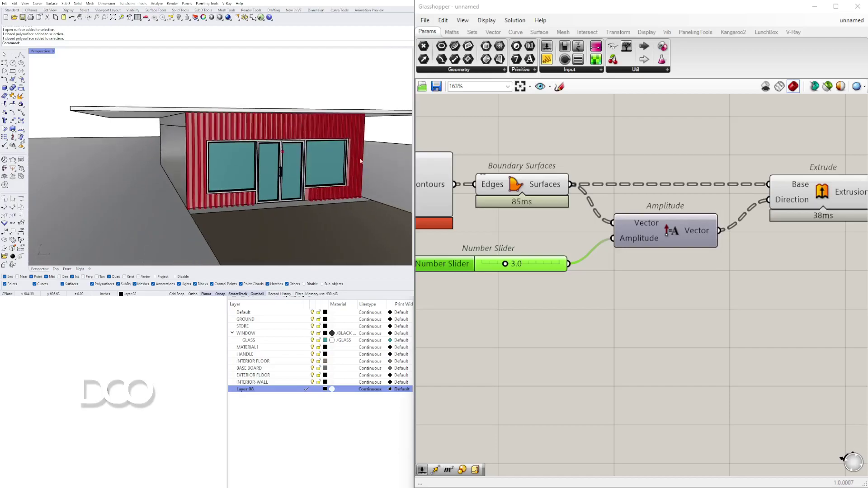
pyautogui.scroll(6, 506, 264)
pyautogui.moveTo(570, 248); pyautogui.dragTo(479, 254)
pyautogui.moveTo(254, 156); pyautogui.dragTo(202, 195, button='right')
pyautogui.scroll(5, 224, 194)
pyautogui.scroll(-3, 202, 195)
pyautogui.scroll(-8, 671, 223)
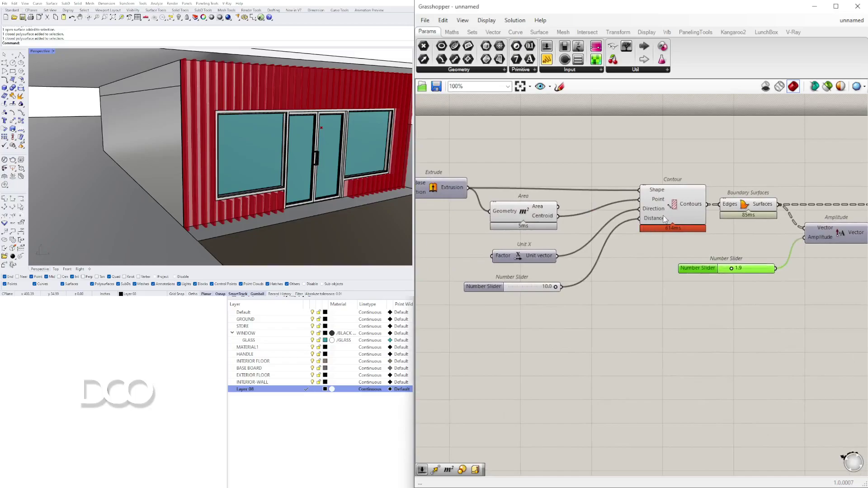
# Step: Set the slat Amplitude slider to 6.1, tidy the positions of both number sliders and select the slats' Extrude component
pyautogui.moveTo(491, 290); pyautogui.dragTo(495, 282)
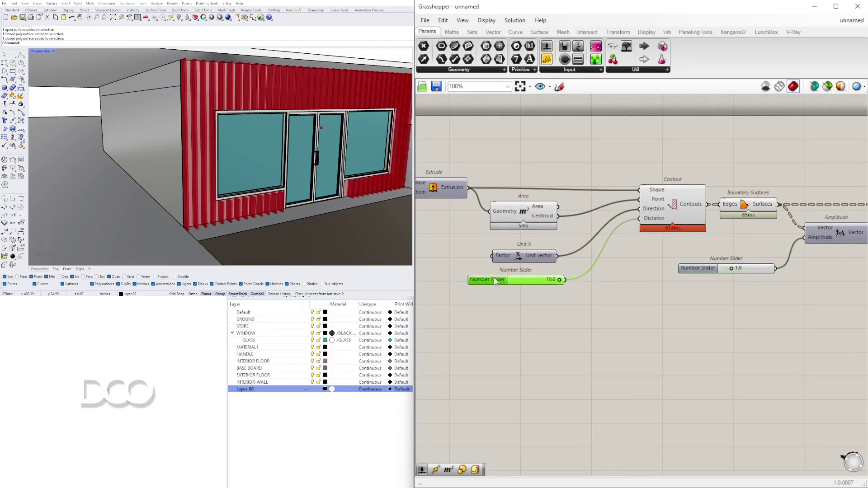
pyautogui.scroll(5, 713, 270)
pyautogui.moveTo(740, 269); pyautogui.dragTo(792, 268)
pyautogui.scroll(-3, 680, 269)
pyautogui.moveTo(673, 270); pyautogui.dragTo(608, 312)
pyautogui.scroll(-3, 780, 235)
pyautogui.moveTo(780, 244); pyautogui.dragTo(647, 265, button='right')
pyautogui.click(774, 226)
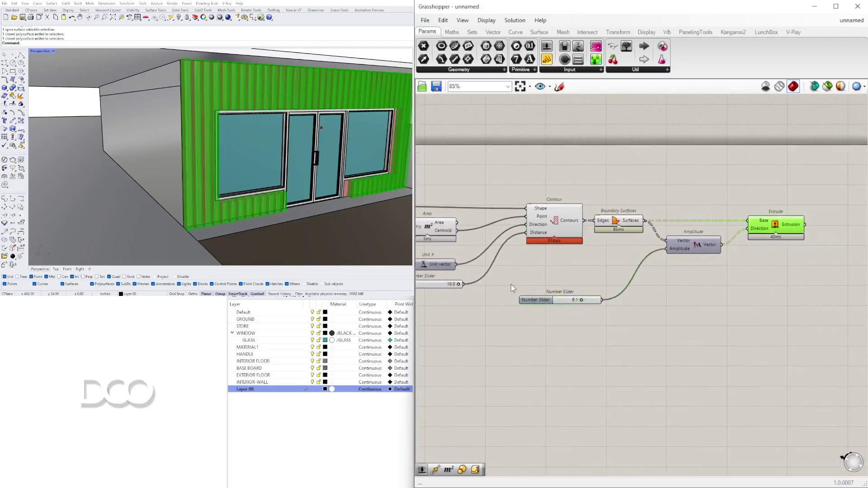
# Step: Connect the Contour distance slider to the slats' Amplitude input as well and inspect the highlighted slats
pyautogui.moveTo(458, 302); pyautogui.dragTo(487, 290, button='right')
pyautogui.click(487, 290)
pyautogui.moveTo(492, 274); pyautogui.dragTo(705, 240)
pyautogui.moveTo(808, 219); pyautogui.dragTo(805, 218)
pyautogui.moveTo(217, 181); pyautogui.dragTo(221, 104, button='right')
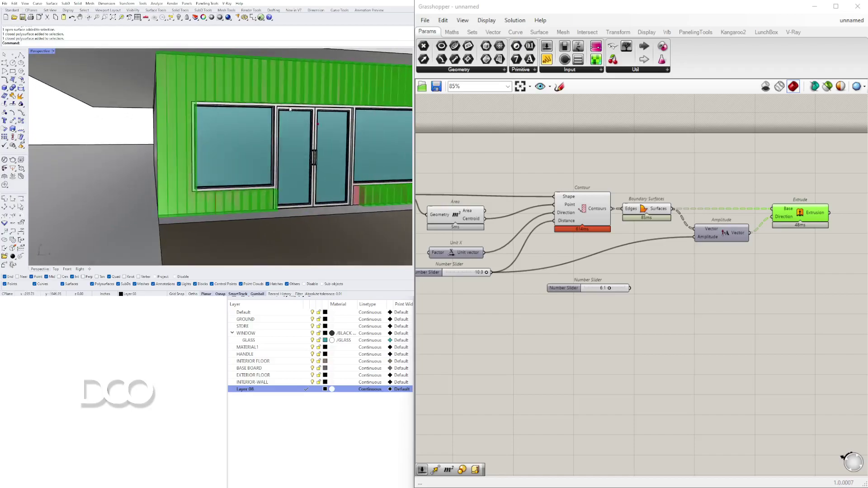
# Step: Set the maximum of the Contour distance slider's numeric domain to 24
pyautogui.scroll(3, 452, 271)
pyautogui.doubleClick(511, 285)
pyautogui.doubleClick(527, 307)
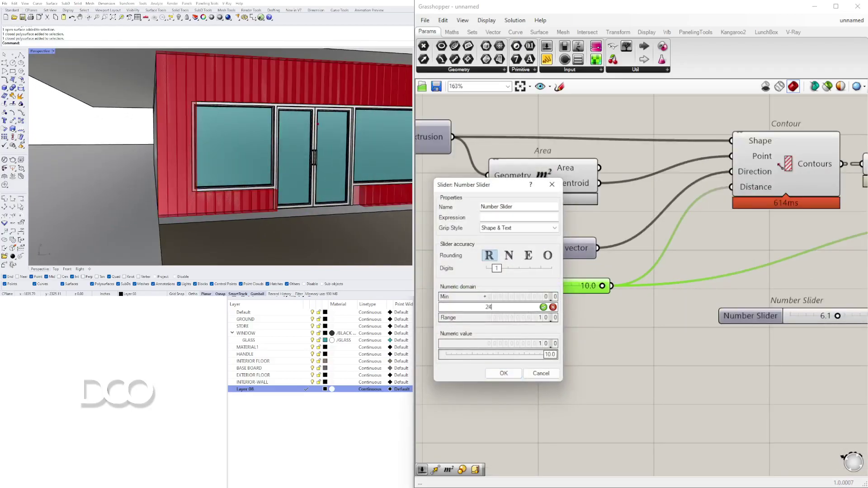
pyautogui.click(503, 373)
# Step: Try the shared distance and amplitude slider at 7.5 and observe the slats on the facade
pyautogui.moveTo(602, 286); pyautogui.dragTo(548, 294)
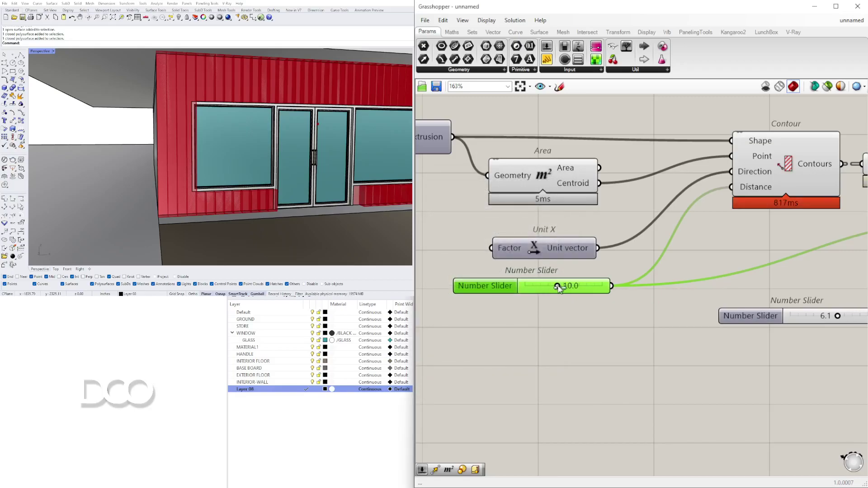
pyautogui.moveTo(562, 290)
pyautogui.mouseDown()
pyautogui.moveTo(579, 290)
pyautogui.moveTo(548, 290)
pyautogui.mouseUp()
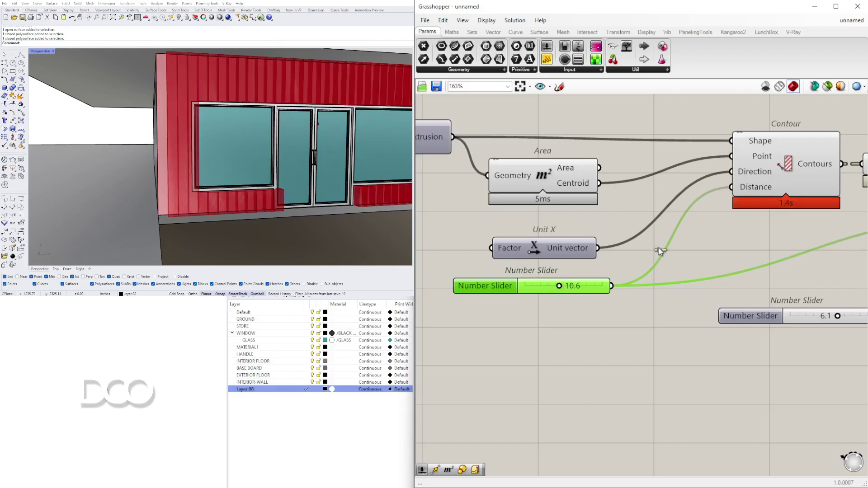
pyautogui.scroll(-3, 733, 263)
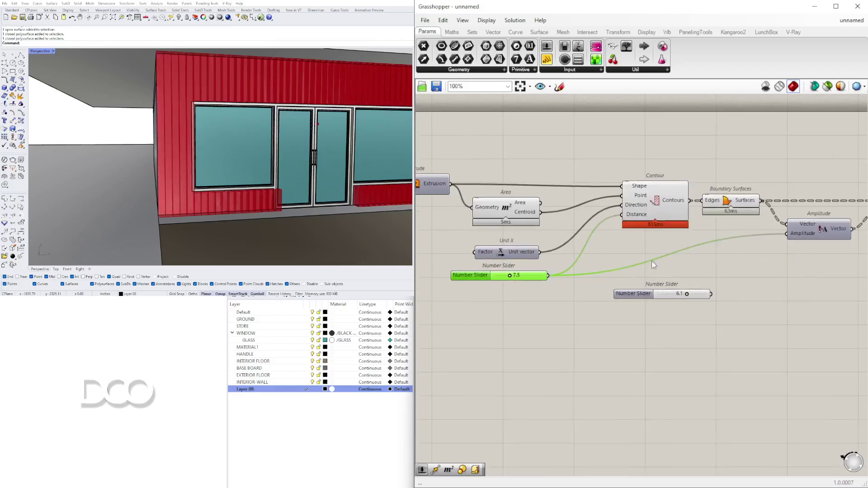
# Step: Set the Contour distance slider to 20 and connect the 6.1 slider to the slats' Amplitude input
pyautogui.doubleClick(531, 277)
pyautogui.write('2')
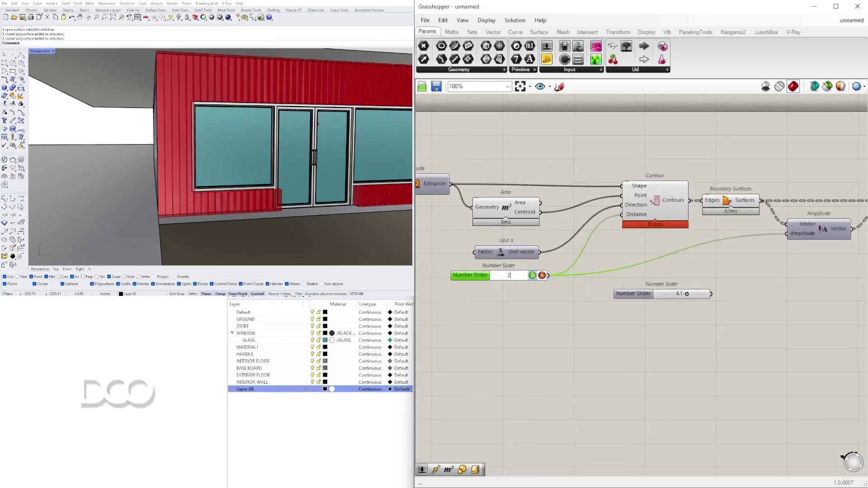
pyautogui.write('0')
pyautogui.press('Return')
pyautogui.moveTo(711, 294); pyautogui.dragTo(788, 233)
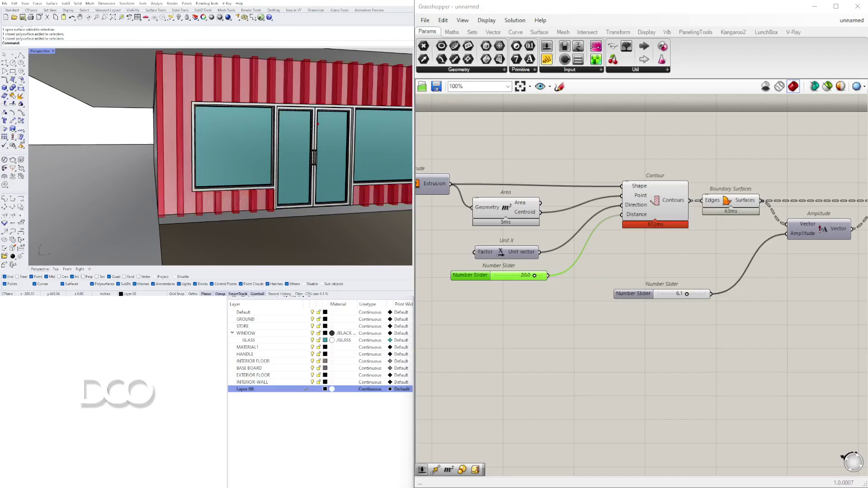
# Step: Set the Contour distance slider to 14.2 and inspect the highlighted slat extrusions across the storefront
pyautogui.moveTo(736, 333); pyautogui.dragTo(454, 378, button='right')
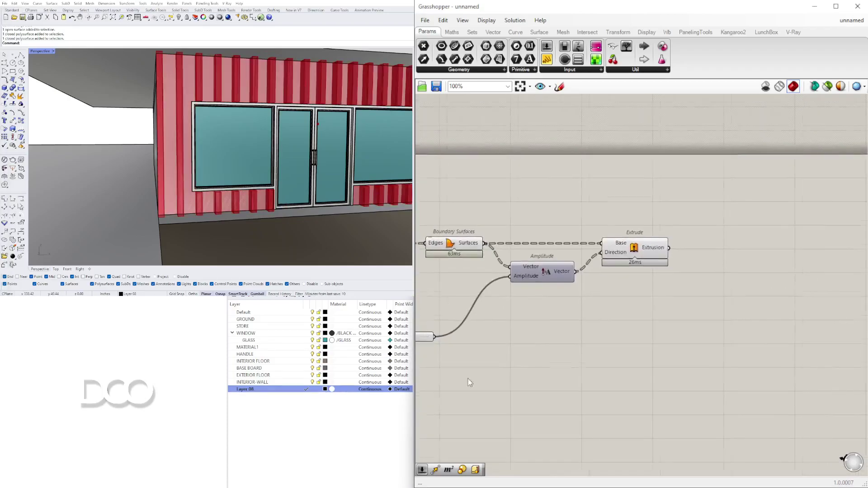
pyautogui.click(637, 255)
pyautogui.moveTo(511, 340); pyautogui.dragTo(843, 324, button='right')
pyautogui.scroll(4, 583, 316)
pyautogui.moveTo(597, 298); pyautogui.dragTo(575, 294)
pyautogui.scroll(-3, 276, 71)
pyautogui.moveTo(277, 71); pyautogui.dragTo(264, 125, button='right')
pyautogui.scroll(4, 264, 125)
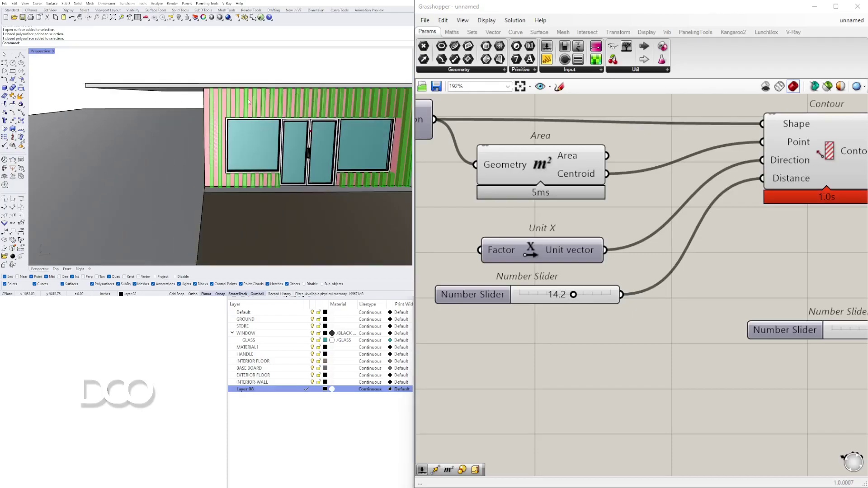
# Step: Turn the preview of the wall's Extrude component back on and inspect the facade from the building's side
pyautogui.scroll(-3, 850, 317)
pyautogui.click(620, 203)
pyautogui.rightClick(620, 203)
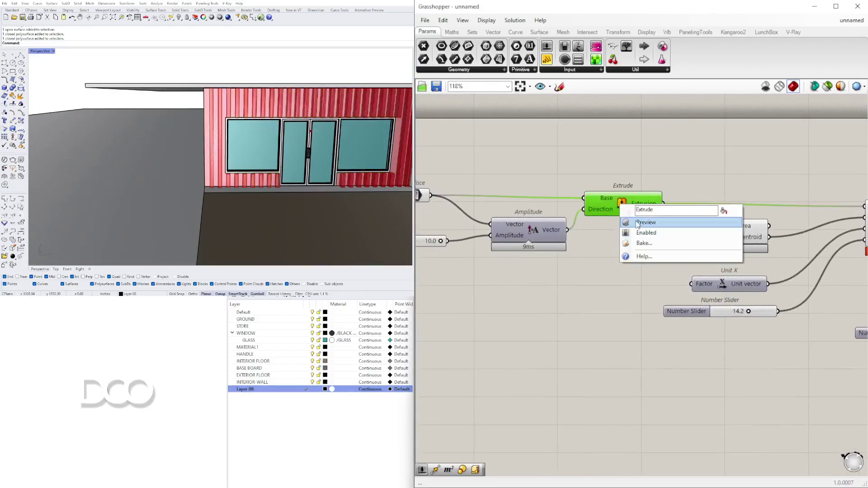
pyautogui.click(637, 225)
pyautogui.moveTo(235, 122); pyautogui.dragTo(372, 118, button='right')
pyautogui.moveTo(246, 90); pyautogui.dragTo(274, 94, button='right')
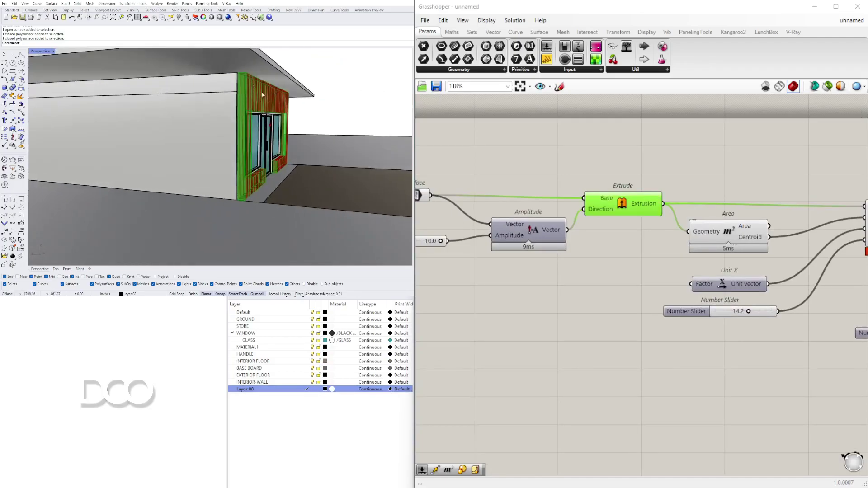
pyautogui.moveTo(277, 97); pyautogui.dragTo(277, 144, button='right')
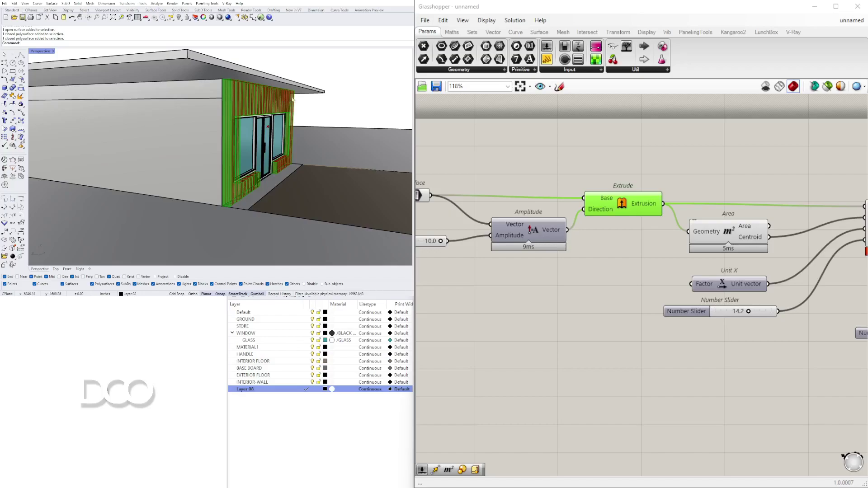
# Step: Turn off the preview of the Area, Unit X, Contour, Boundary Surfaces, Amplitude and slat Extrude components, keeping only the wall's Extrude displayed
pyautogui.scroll(-4, 627, 227)
pyautogui.moveTo(812, 335); pyautogui.dragTo(463, 201)
pyautogui.moveTo(556, 241); pyautogui.dragTo(570, 286)
pyautogui.click(597, 227)
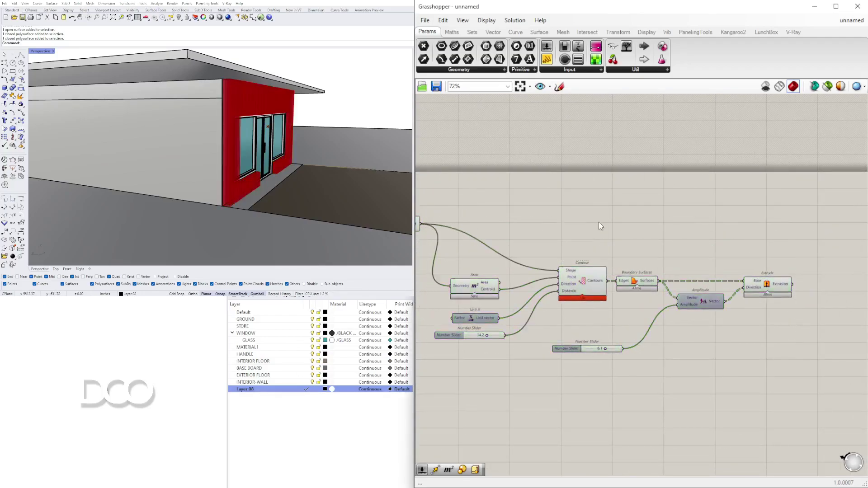
pyautogui.moveTo(596, 227); pyautogui.dragTo(605, 181, button='right')
pyautogui.moveTo(831, 335); pyautogui.dragTo(491, 219)
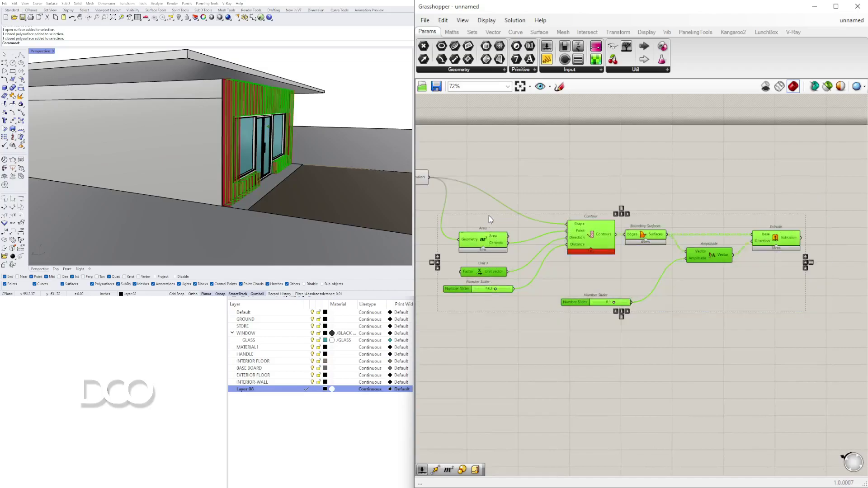
pyautogui.rightClick(523, 201)
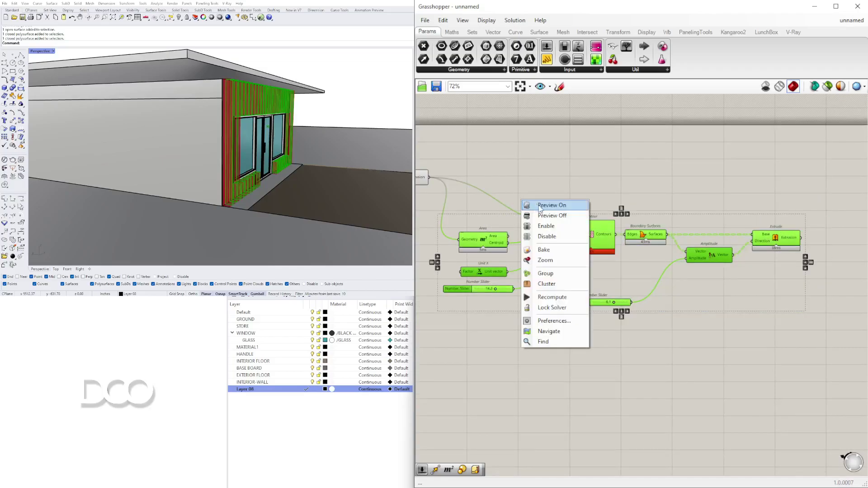
pyautogui.click(515, 225)
pyautogui.moveTo(861, 347); pyautogui.dragTo(488, 220)
pyautogui.middleClick(501, 220)
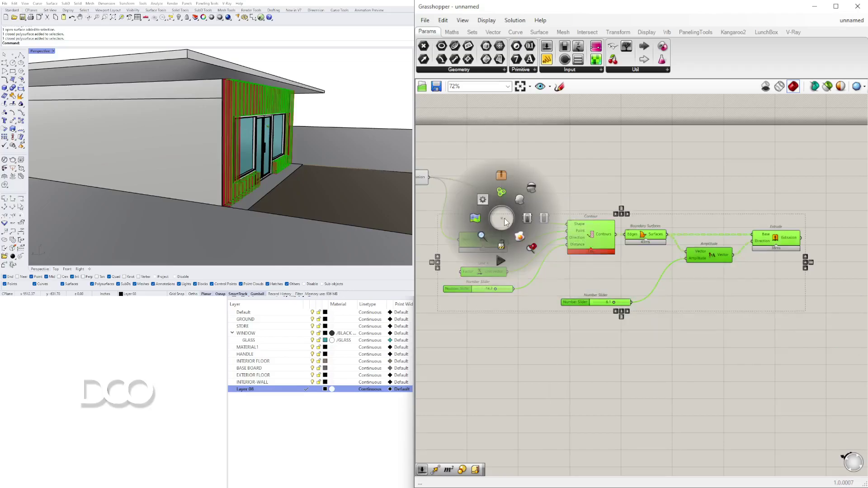
pyautogui.click(531, 189)
pyautogui.scroll(-3, 615, 281)
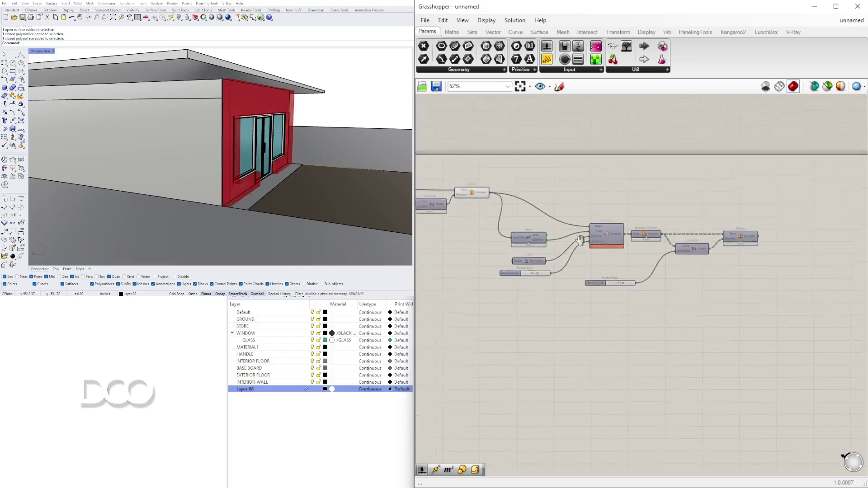
pyautogui.moveTo(315, 171)
pyautogui.mouseDown(button='right')
pyautogui.moveTo(362, 172)
pyautogui.moveTo(314, 174)
pyautogui.mouseUp(button='right')
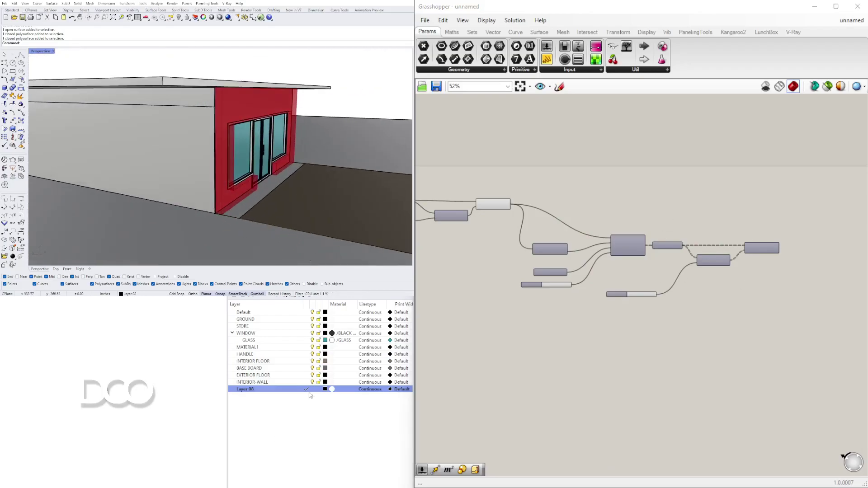
# Step: Select the wall's Extrude component and examine the highlighted wall volume around the storefront windows
pyautogui.scroll(4, 492, 206)
pyautogui.click(604, 227)
pyautogui.click(641, 213)
pyautogui.moveTo(641, 213); pyautogui.dragTo(787, 212, button='right')
pyautogui.click(559, 219)
pyautogui.moveTo(559, 220); pyautogui.dragTo(556, 208)
pyautogui.moveTo(659, 232); pyautogui.dragTo(528, 236, button='right')
pyautogui.click(618, 235)
pyautogui.moveTo(254, 176)
pyautogui.mouseDown(button='right')
pyautogui.moveTo(142, 170)
pyautogui.moveTo(255, 172)
pyautogui.mouseUp(button='right')
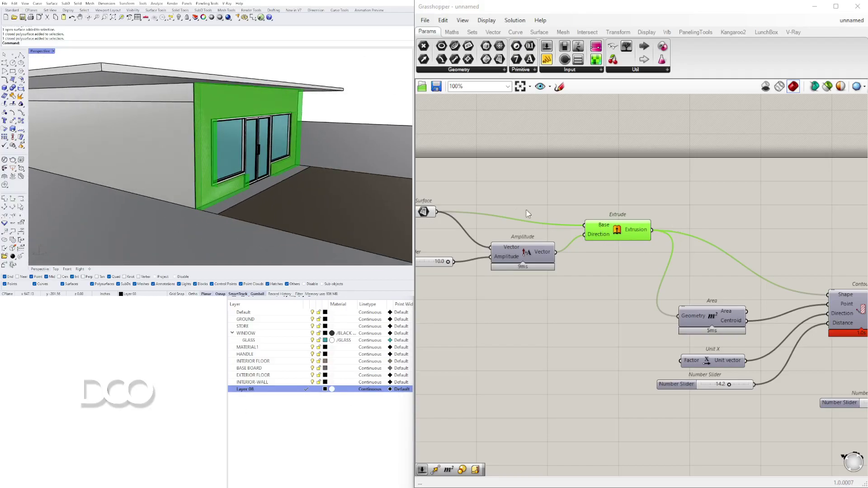
# Step: Add a Populate Geometry component and connect the wall's Surface parameter to its Geometry input
pyautogui.click(420, 208)
pyautogui.doubleClick(519, 193)
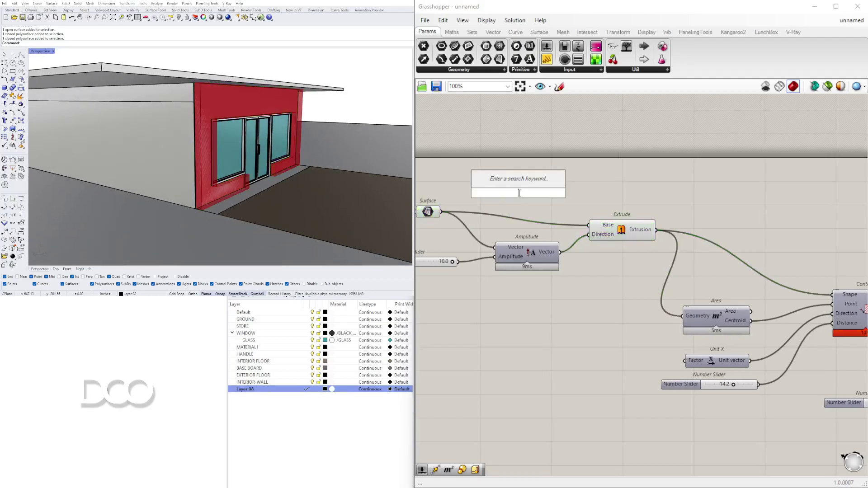
pyautogui.write('RANG')
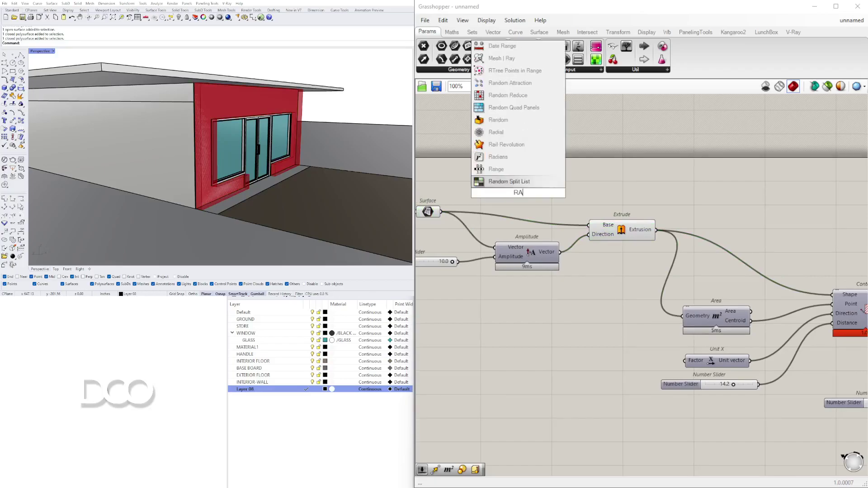
pyautogui.press('BackSpace')
pyautogui.press('BackSpace')
pyautogui.press('BackSpace')
pyautogui.press('BackSpace')
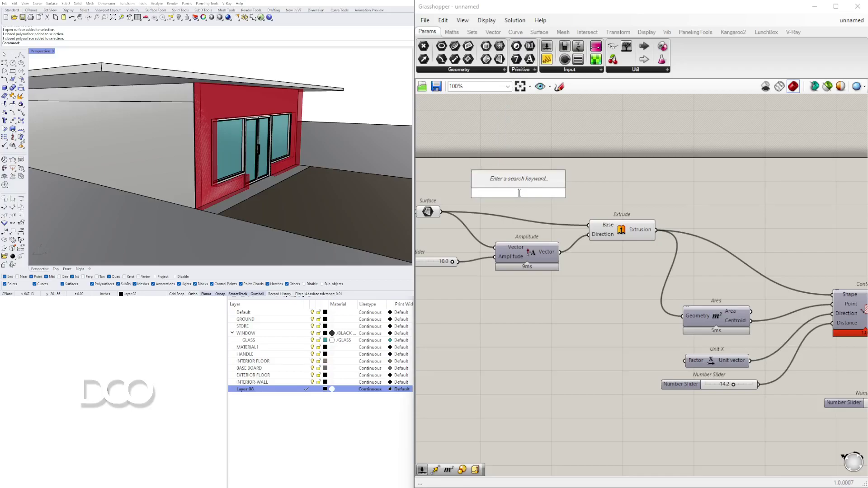
pyautogui.write('POP')
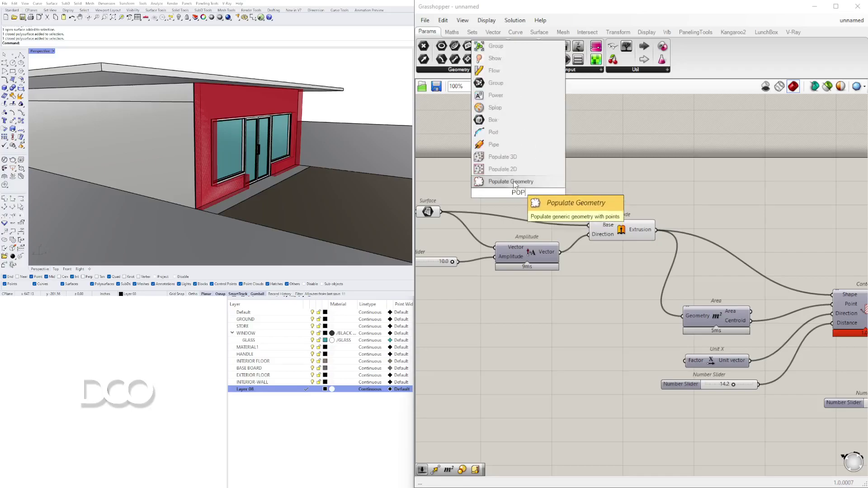
pyautogui.click(510, 182)
pyautogui.moveTo(442, 211); pyautogui.dragTo(483, 179)
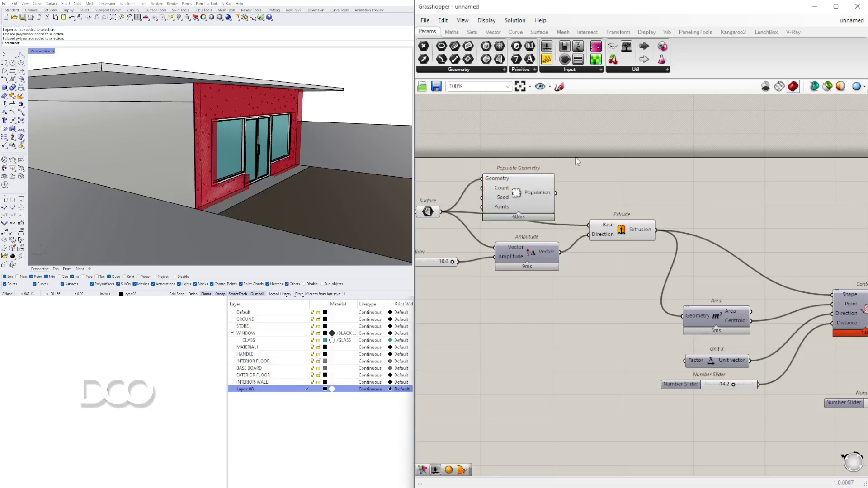
# Step: Move the whole definition away from the canvas edge and place Populate Geometry clear above the wall's Extrude component
pyautogui.scroll(-5, 624, 212)
pyautogui.moveTo(758, 298); pyautogui.dragTo(541, 197)
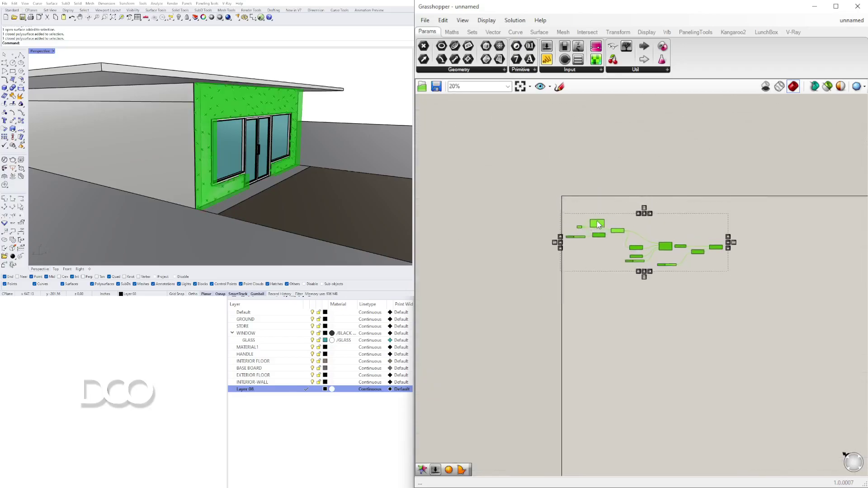
pyautogui.click(593, 206)
pyautogui.scroll(5, 620, 207)
pyautogui.moveTo(619, 203); pyautogui.dragTo(668, 179)
pyautogui.moveTo(353, 138); pyautogui.dragTo(326, 134, button='right')
pyautogui.scroll(3, 620, 212)
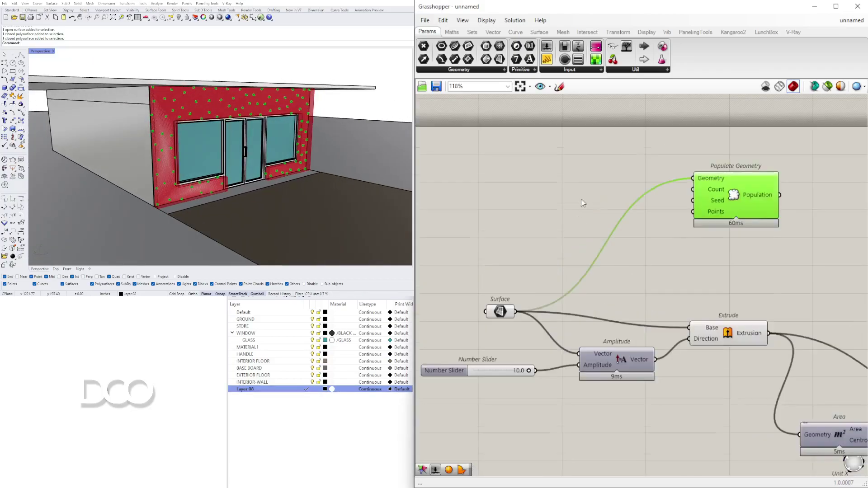
# Step: Add a number slider for the Count input of Populate Geometry and set it to 36
pyautogui.doubleClick(585, 177)
pyautogui.write('15')
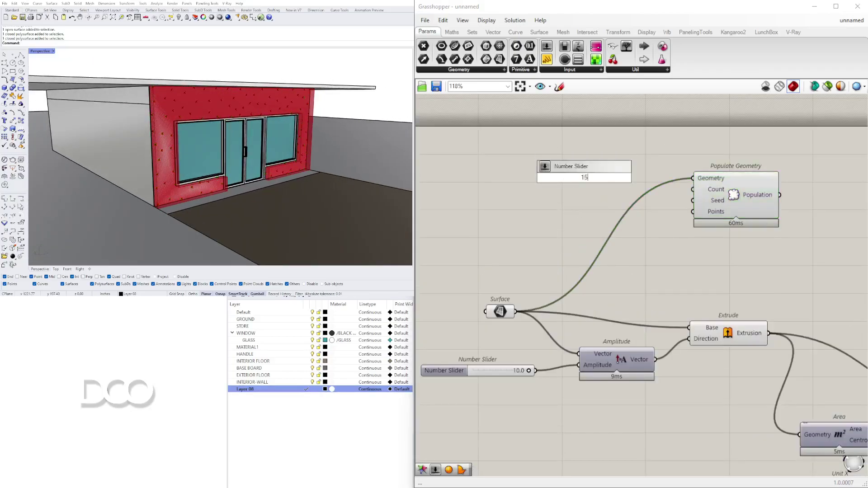
pyautogui.press('Return')
pyautogui.moveTo(644, 179); pyautogui.dragTo(690, 196)
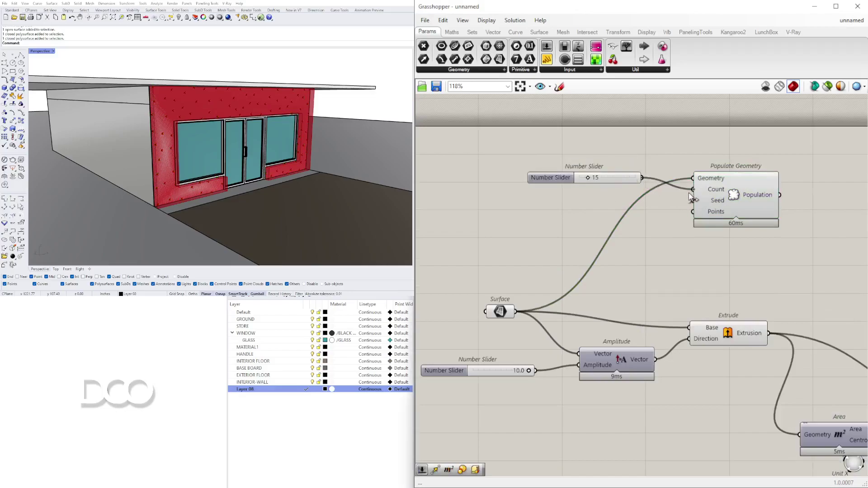
pyautogui.click(690, 197)
pyautogui.scroll(5, 587, 178)
pyautogui.moveTo(586, 178); pyautogui.dragTo(612, 182)
pyautogui.scroll(-5, 611, 182)
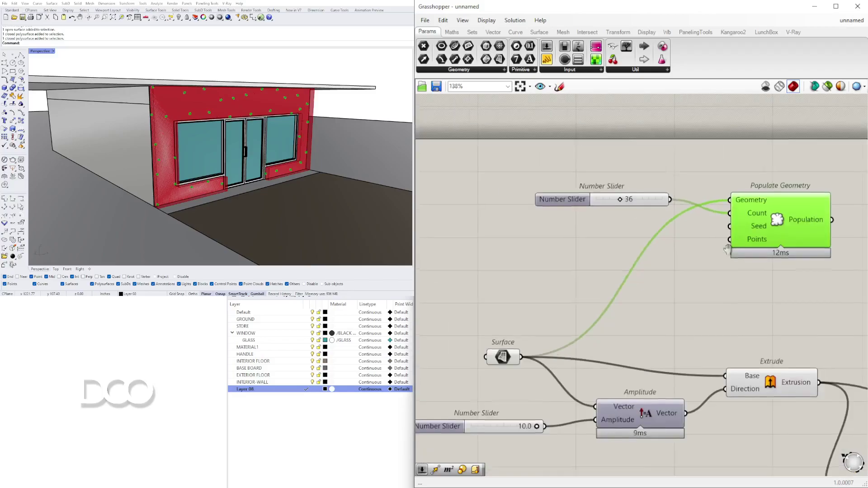
# Step: Move Populate Geometry and its Count slider closer to the wall's Extrude component
pyautogui.moveTo(695, 276); pyautogui.dragTo(479, 188)
pyautogui.moveTo(599, 238); pyautogui.dragTo(608, 274)
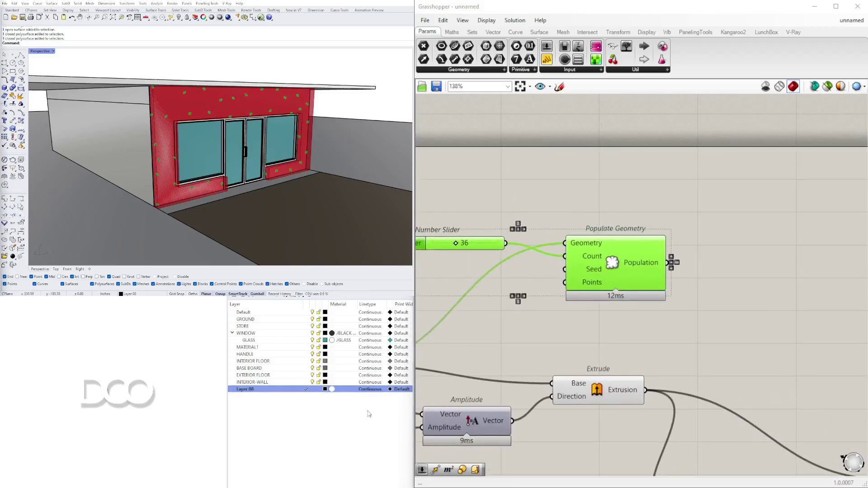
pyautogui.moveTo(639, 188); pyautogui.dragTo(599, 193, button='right')
pyautogui.click(599, 193)
pyautogui.click(569, 278)
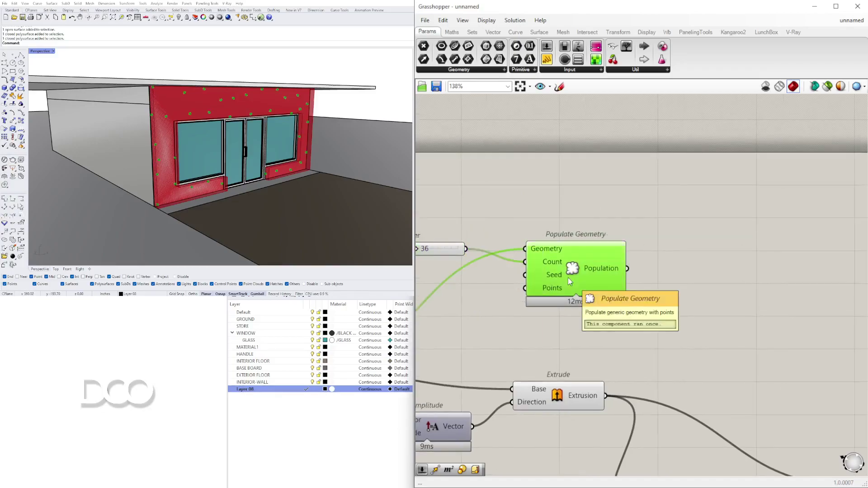
# Step: Add a Sphere component beside Populate Geometry and connect the Population output to its Base input
pyautogui.doubleClick(684, 231)
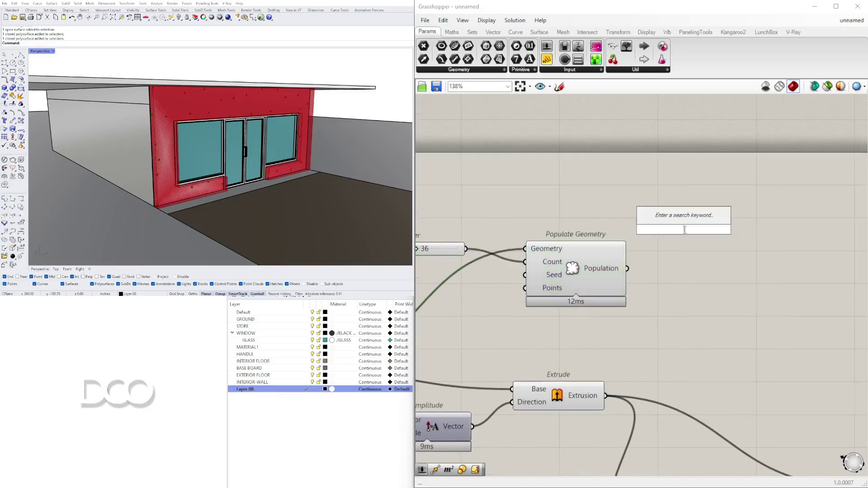
pyautogui.write('SPHERE')
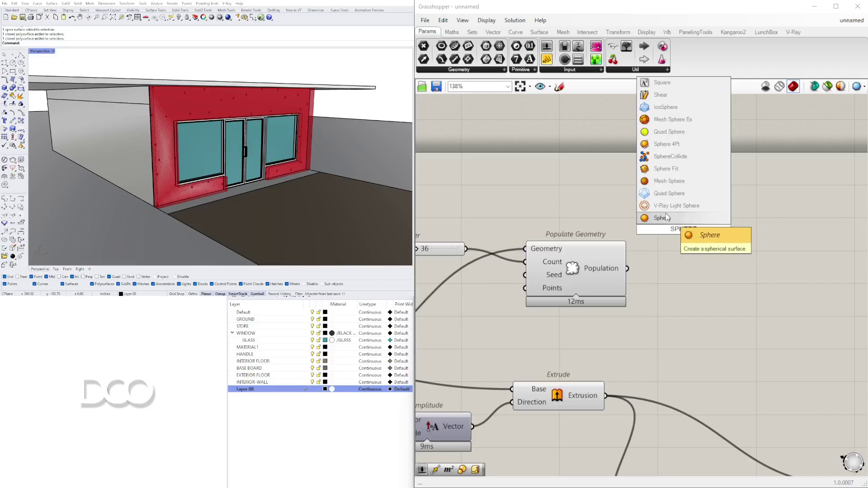
pyautogui.click(664, 218)
pyautogui.moveTo(684, 240); pyautogui.dragTo(754, 248)
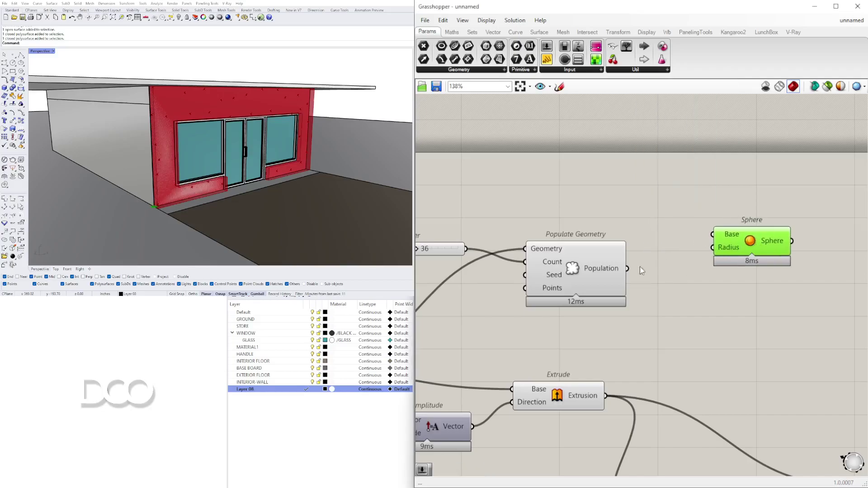
pyautogui.moveTo(627, 268); pyautogui.dragTo(801, 240)
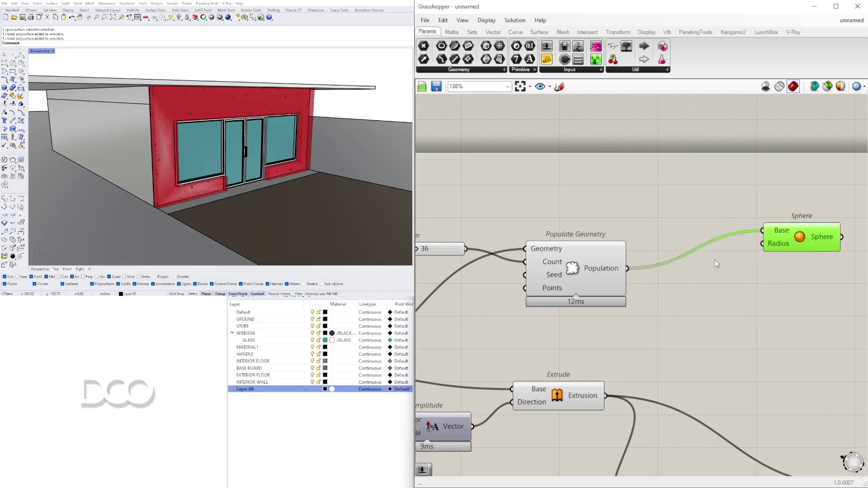
# Step: Add a 15.5 number slider, connect it to the Sphere's Radius input and inspect the spheres on the facade
pyautogui.doubleClick(629, 221)
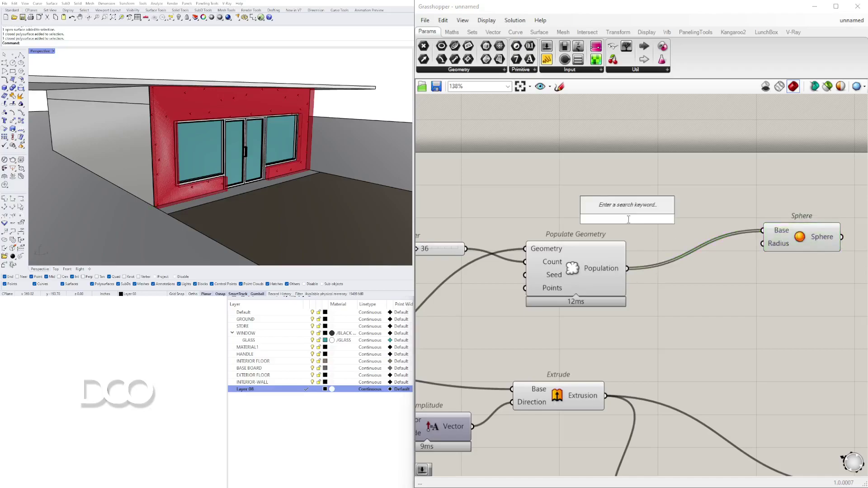
pyautogui.doubleClick(589, 206)
pyautogui.write('15')
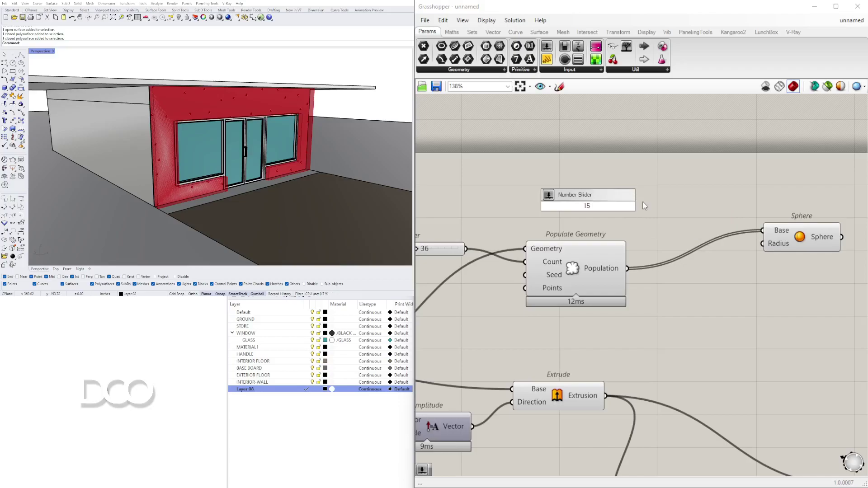
pyautogui.write('.5')
pyautogui.press('Return')
pyautogui.moveTo(656, 207); pyautogui.dragTo(788, 244)
pyautogui.moveTo(295, 140); pyautogui.dragTo(258, 146, button='right')
pyautogui.scroll(-3, 603, 266)
pyautogui.moveTo(504, 256); pyautogui.dragTo(598, 254, button='right')
pyautogui.scroll(6, 588, 254)
pyautogui.moveTo(194, 145); pyautogui.dragTo(222, 136, button='right')
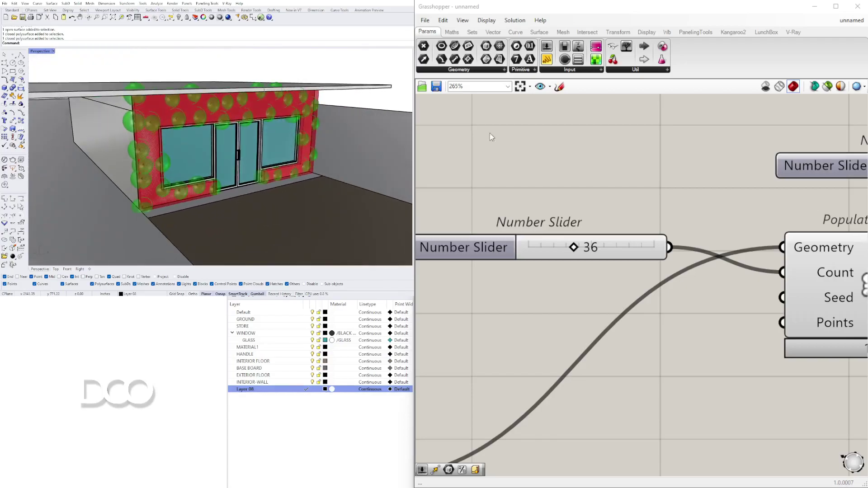
# Step: Space the Sphere component and its Radius slider farther apart around Populate Geometry
pyautogui.scroll(-6, 497, 181)
pyautogui.moveTo(663, 212); pyautogui.dragTo(611, 216)
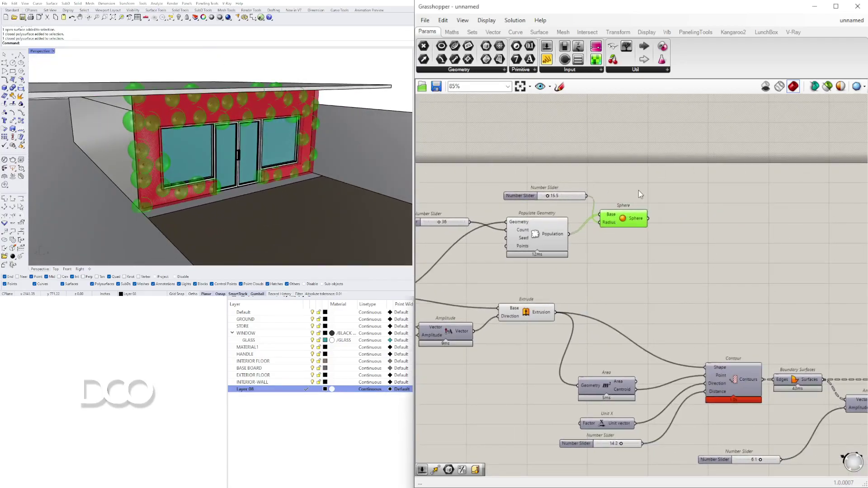
pyautogui.click(596, 183)
pyautogui.moveTo(596, 183); pyautogui.dragTo(665, 184, button='right')
pyautogui.moveTo(586, 196); pyautogui.dragTo(564, 193)
pyautogui.click(687, 218)
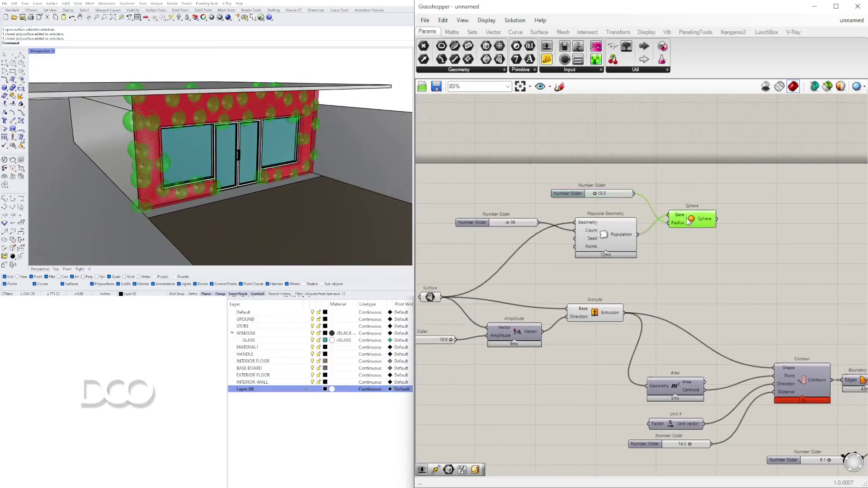
# Step: Set the Populate Geometry Count to 30 and the Sphere Radius to 31.2, checking the larger spheres across the facade
pyautogui.rightClick(458, 226)
pyautogui.scroll(4, 491, 222)
pyautogui.click(504, 221)
pyautogui.moveTo(497, 228)
pyautogui.mouseDown()
pyautogui.moveTo(526, 231)
pyautogui.moveTo(494, 237)
pyautogui.mouseUp()
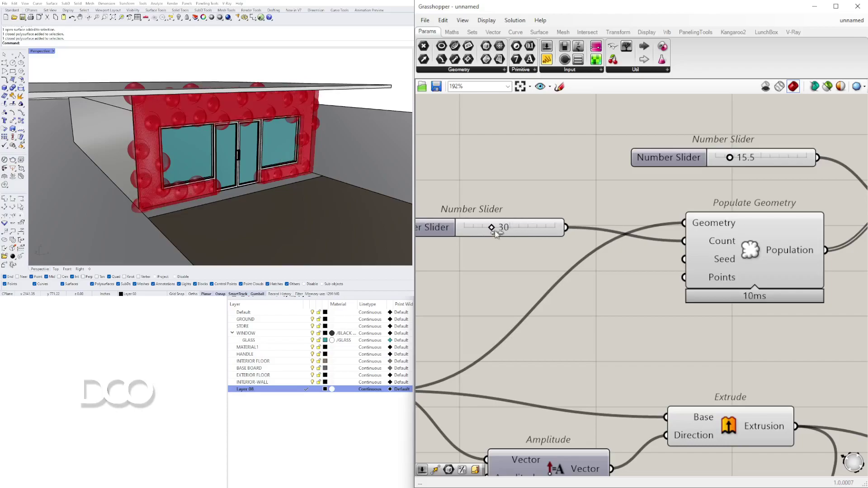
pyautogui.moveTo(730, 160)
pyautogui.mouseDown()
pyautogui.moveTo(752, 163)
pyautogui.moveTo(744, 163)
pyautogui.mouseUp()
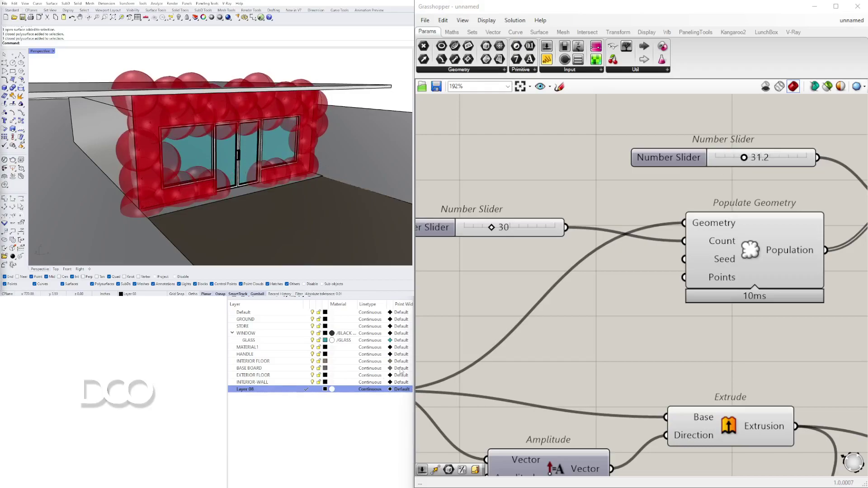
pyautogui.moveTo(288, 183); pyautogui.dragTo(300, 125, button='right')
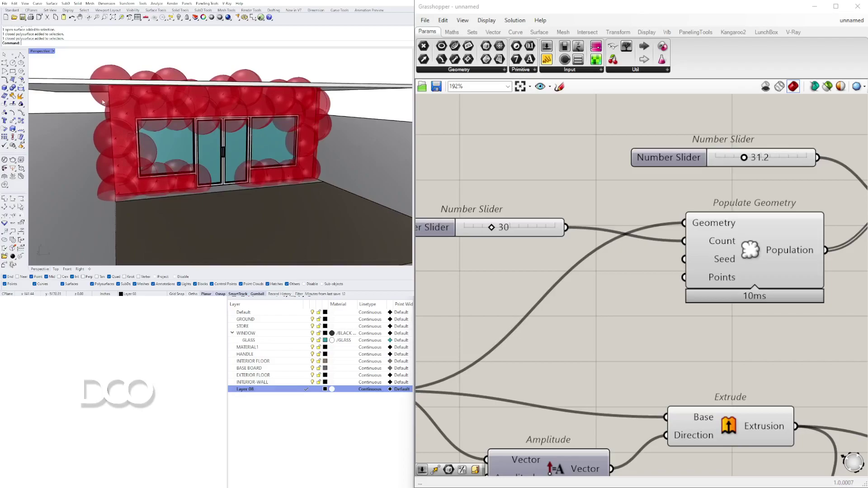
pyautogui.moveTo(122, 167); pyautogui.dragTo(174, 118, button='right')
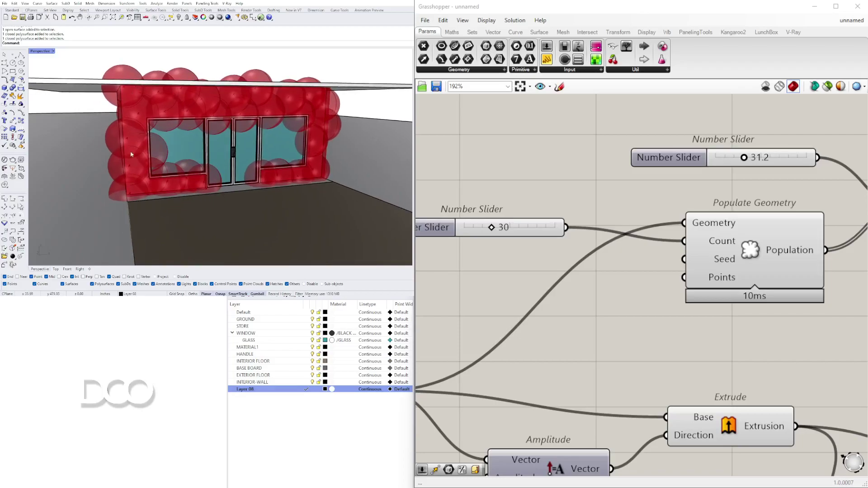
# Step: Adjust the Sphere component's position and move the 31.2 Radius slider closer above Populate Geometry
pyautogui.scroll(-4, 744, 192)
pyautogui.scroll(2, 737, 221)
pyautogui.click(758, 240)
pyautogui.moveTo(758, 240); pyautogui.dragTo(764, 240)
pyautogui.click(747, 193)
pyautogui.moveTo(592, 200); pyautogui.dragTo(590, 208)
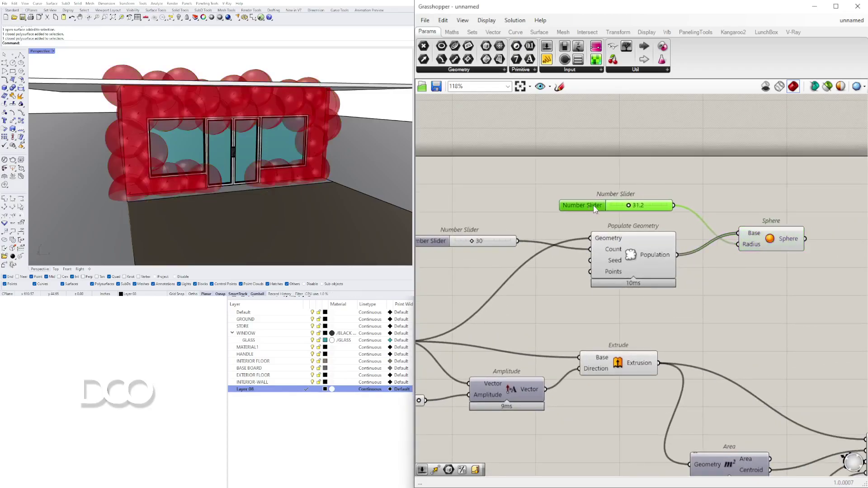
# Step: Select the wall's Extrude component and examine up close how the spheres intersect the wall's thickness
pyautogui.scroll(2, 590, 208)
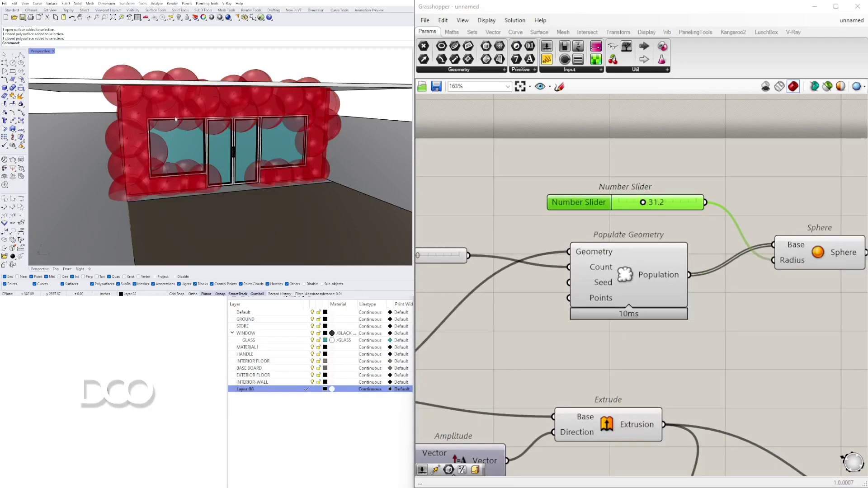
pyautogui.scroll(-3, 648, 267)
pyautogui.click(600, 319)
pyautogui.moveTo(601, 318); pyautogui.dragTo(679, 266, button='right')
pyautogui.moveTo(198, 140); pyautogui.dragTo(235, 132, button='right')
pyautogui.scroll(8, 244, 119)
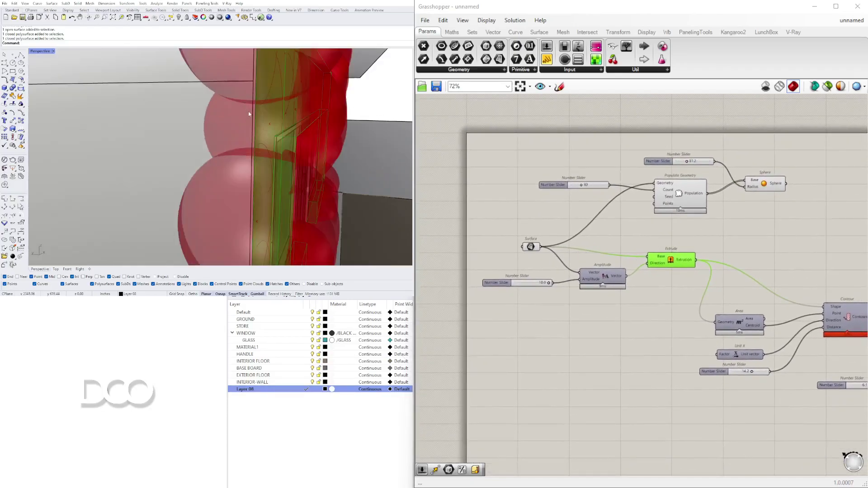
# Step: Select the Surface, Sphere and Extrude components in turn and examine how the spheres relate to the wall from the side and front
pyautogui.click(530, 246)
pyautogui.scroll(-3, 265, 110)
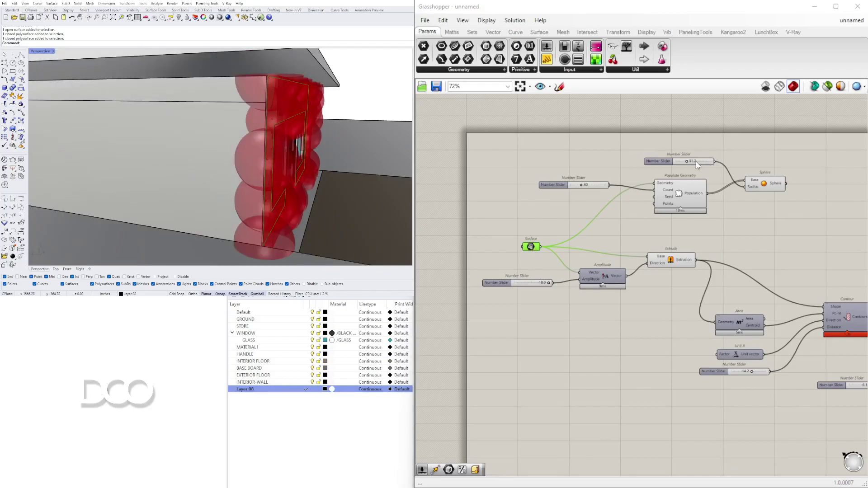
pyautogui.click(766, 187)
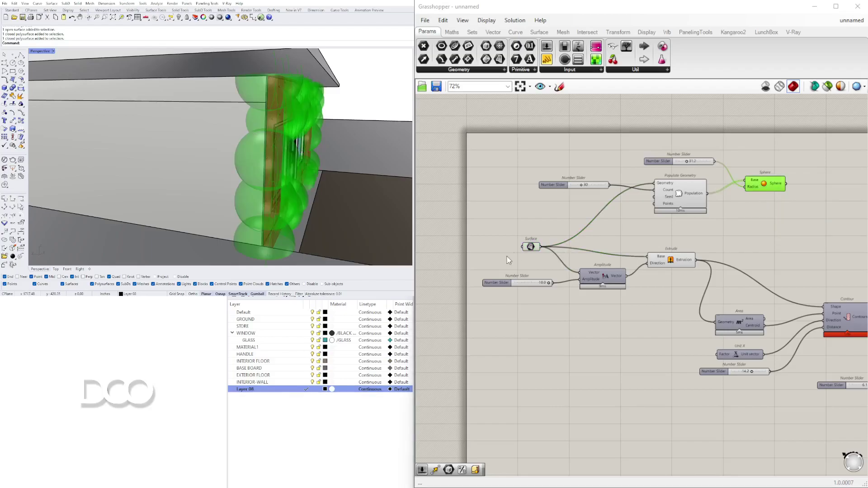
pyautogui.moveTo(341, 181); pyautogui.dragTo(408, 155, button='right')
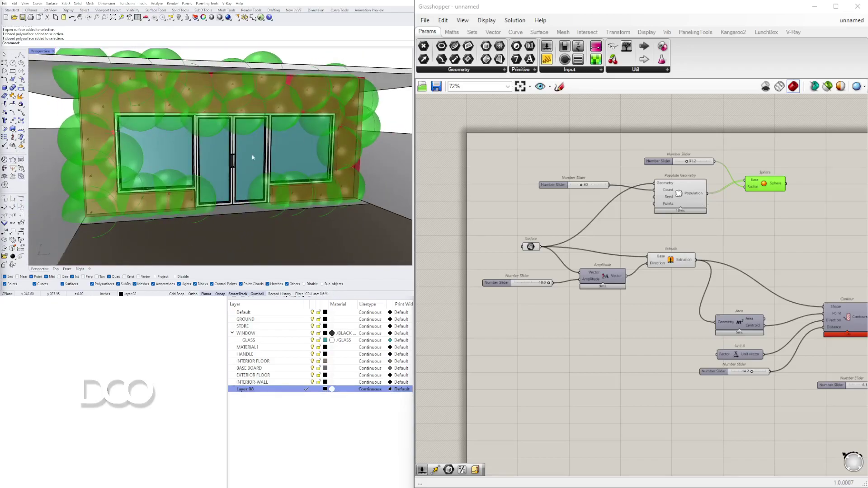
pyautogui.moveTo(256, 155); pyautogui.dragTo(351, 156, button='right')
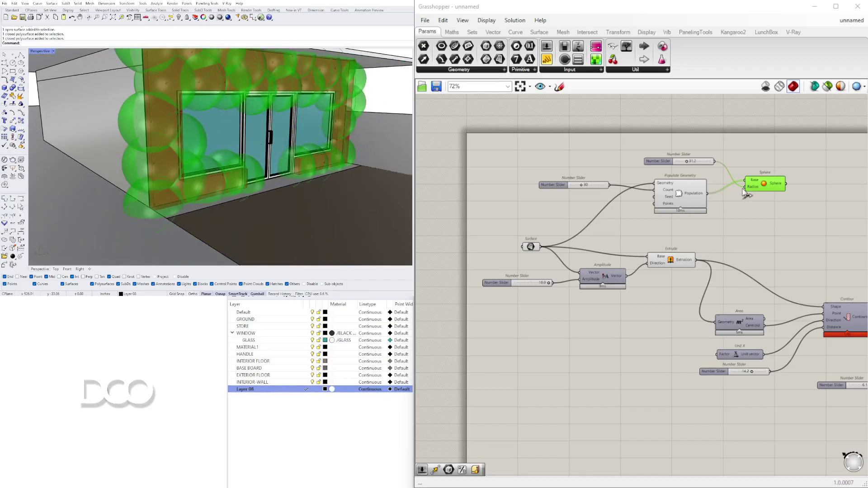
pyautogui.click(699, 255)
pyautogui.click(670, 259)
pyautogui.moveTo(193, 158); pyautogui.dragTo(267, 165, button='right')
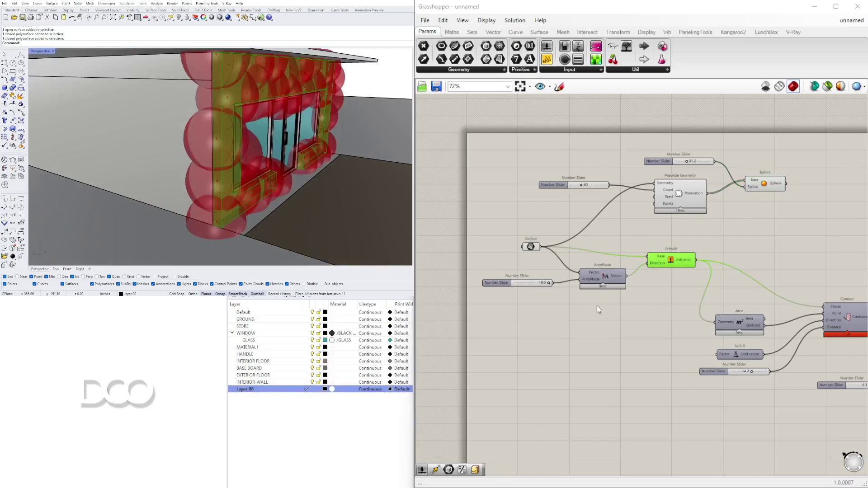
# Step: Shift the Extrude component into line with the Surface component and inspect the Amplitude component feeding its Direction
pyautogui.moveTo(675, 259); pyautogui.dragTo(676, 249)
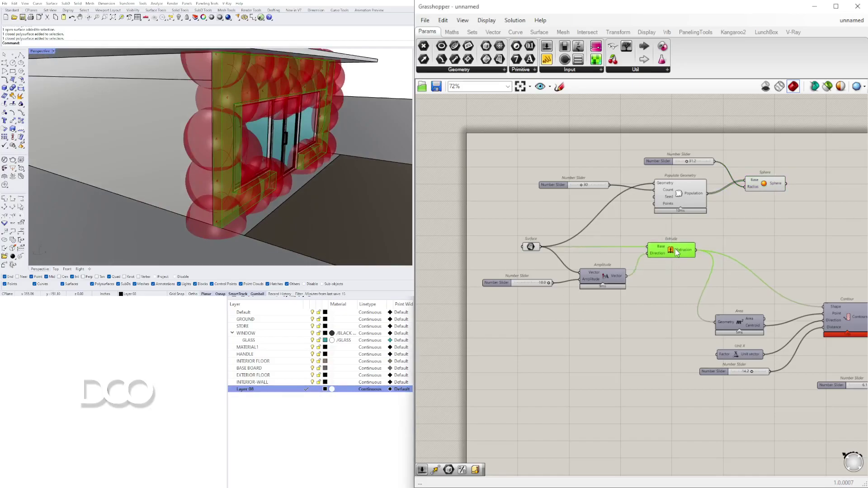
pyautogui.click(639, 267)
pyautogui.scroll(5, 639, 298)
pyautogui.scroll(-3, 699, 301)
pyautogui.click(653, 335)
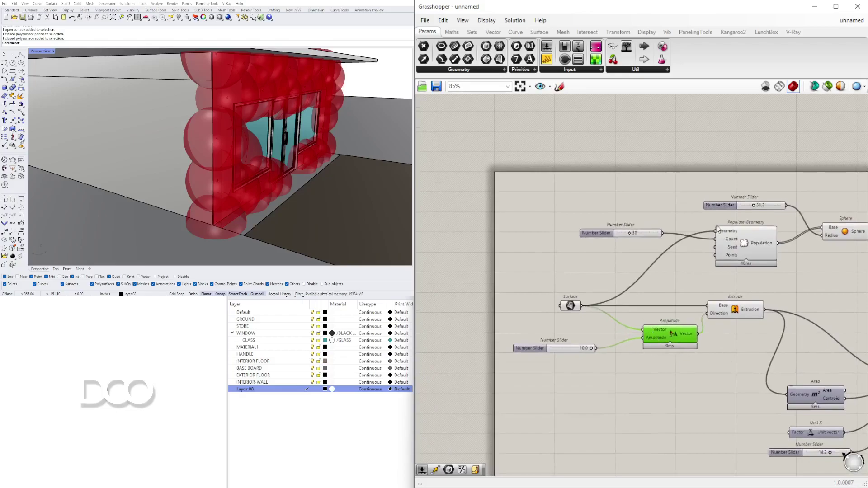
# Step: Move the 31.2 Radius slider to the start of the definition and raise the Sphere component beyond Populate Geometry
pyautogui.moveTo(727, 206); pyautogui.dragTo(484, 203)
pyautogui.moveTo(696, 224); pyautogui.dragTo(636, 214, button='right')
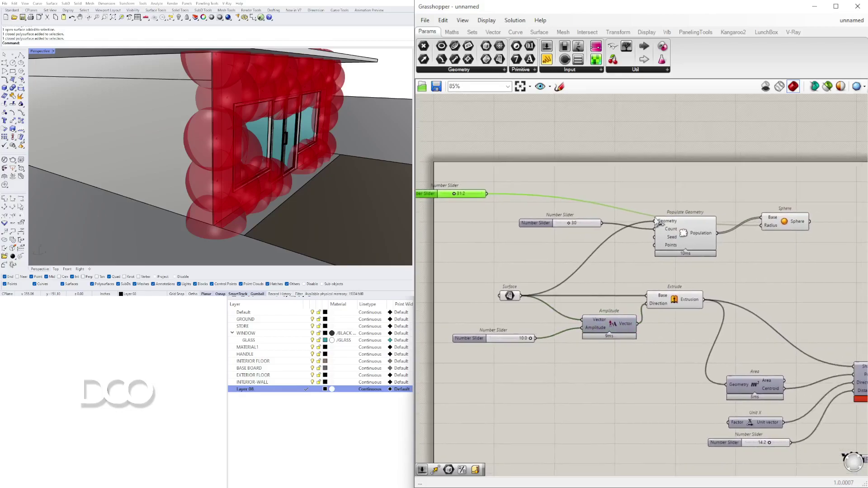
pyautogui.click(788, 225)
pyautogui.moveTo(788, 225); pyautogui.dragTo(797, 199)
# Step: Wire the 31.2 Radius slider into the Amplitude input in place of the 10.0 slider, and move it farther ahead of the components
pyautogui.moveTo(480, 194); pyautogui.dragTo(581, 330)
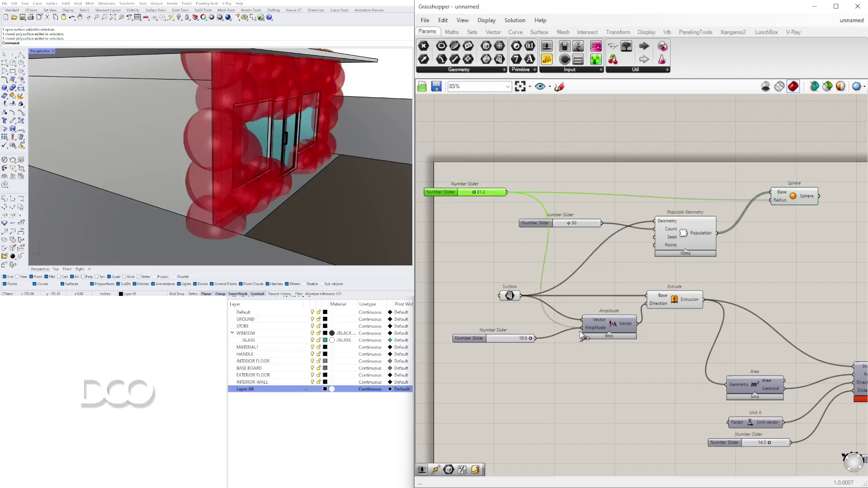
pyautogui.moveTo(217, 112); pyautogui.dragTo(260, 108, button='right')
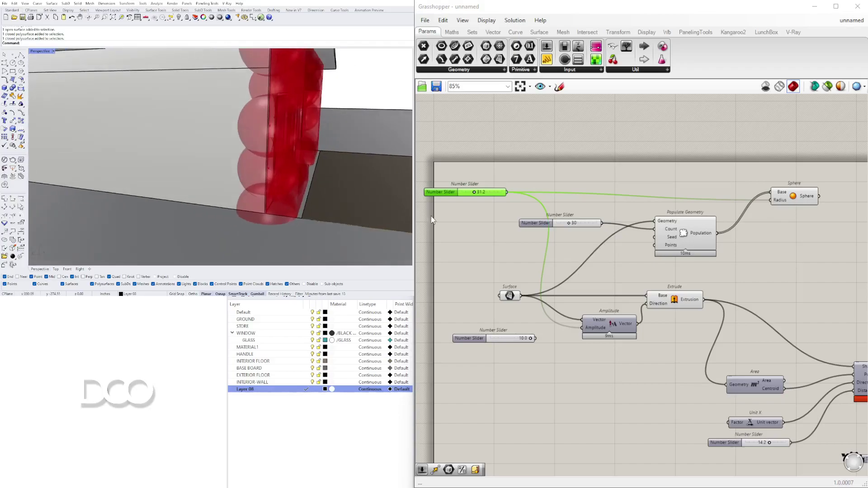
pyautogui.moveTo(473, 196); pyautogui.dragTo(534, 194, button='right')
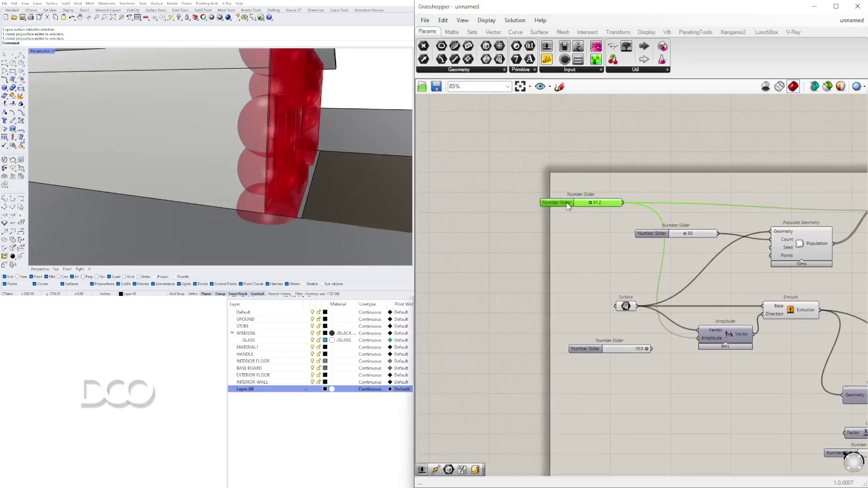
pyautogui.moveTo(568, 204); pyautogui.dragTo(495, 213)
pyautogui.moveTo(304, 123); pyautogui.dragTo(313, 71, button='right')
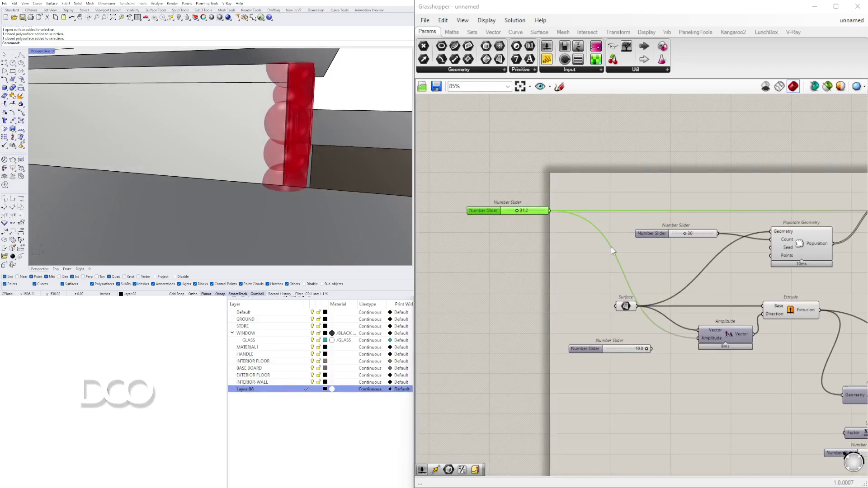
# Step: Add an Addition component and connect the 31.2 Radius slider to its A input
pyautogui.scroll(4, 551, 242)
pyautogui.doubleClick(619, 279)
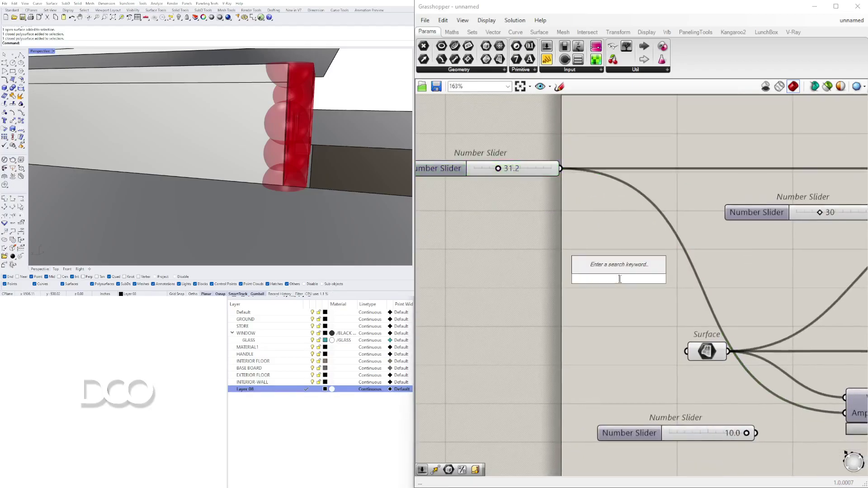
pyautogui.write('addition')
pyautogui.press('Return')
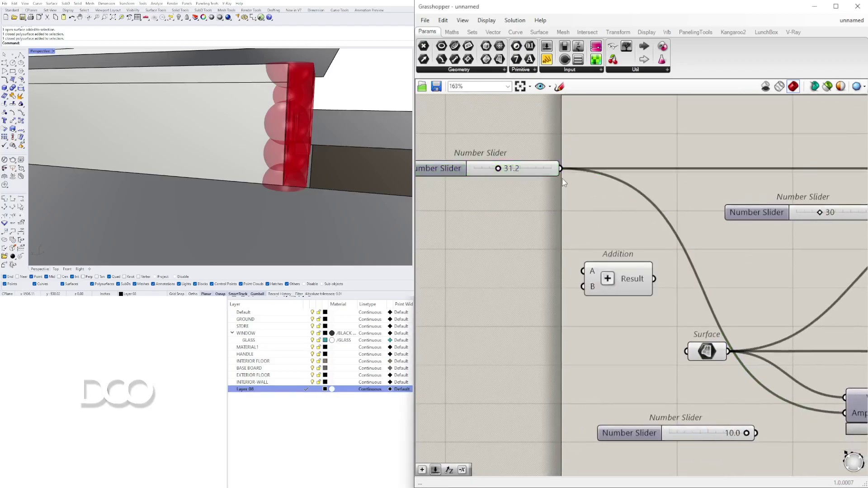
pyautogui.moveTo(560, 169); pyautogui.dragTo(583, 270)
# Step: Create a number slider set to 8, connect it to the Addition's B input and place it beside the component
pyautogui.moveTo(564, 294); pyautogui.dragTo(685, 277, button='right')
pyautogui.doubleClick(589, 290)
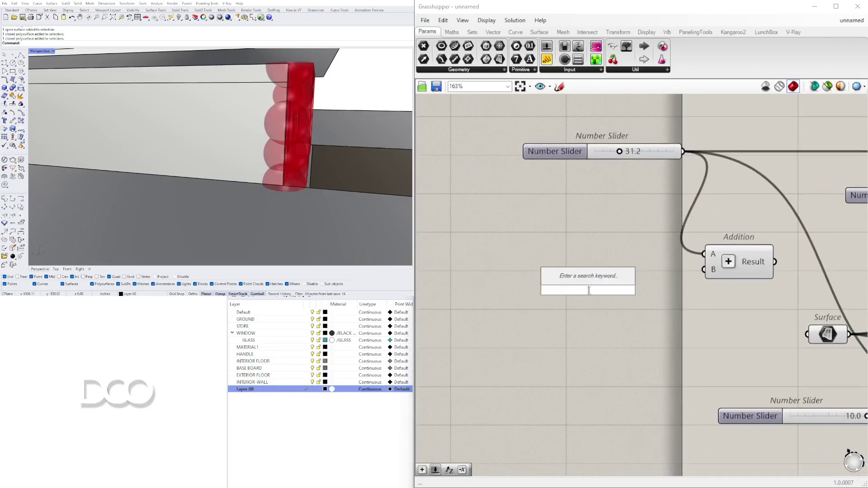
pyautogui.write('15')
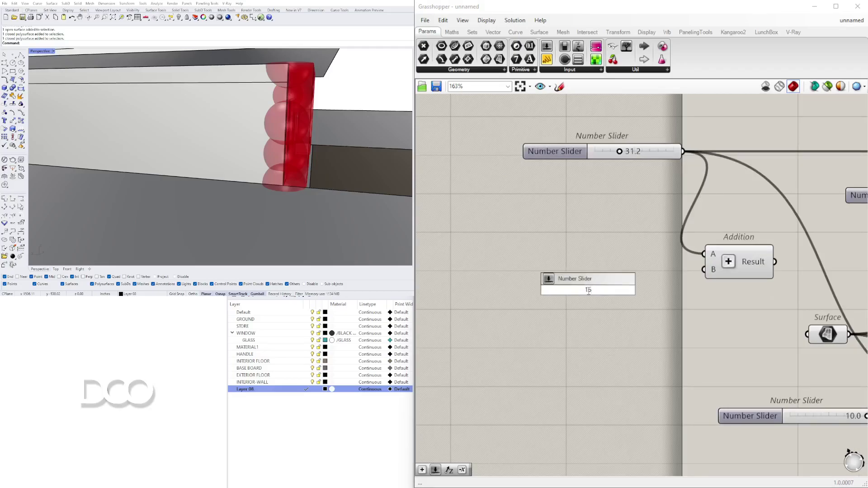
pyautogui.press('Return')
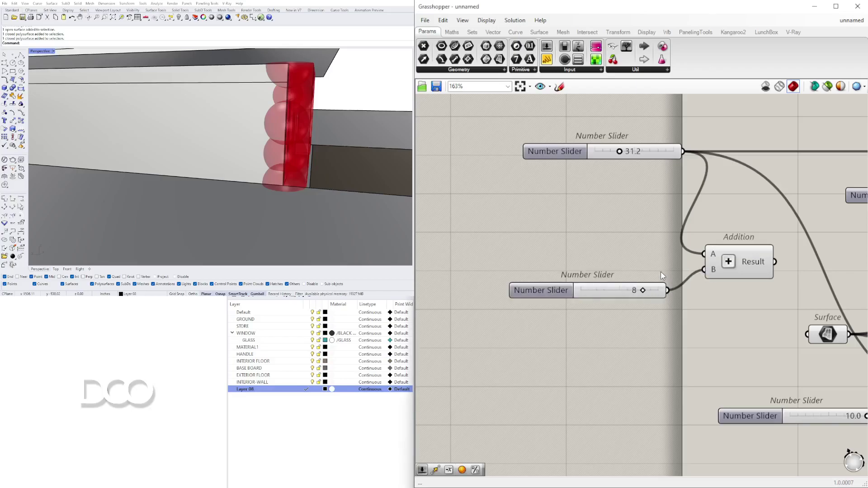
pyautogui.moveTo(661, 284); pyautogui.dragTo(666, 259)
# Step: Connect the Addition Result to the Amplitude input in place of the direct wire from the 31.2 slider
pyautogui.moveTo(728, 267); pyautogui.dragTo(587, 270, button='right')
pyautogui.scroll(-3, 587, 271)
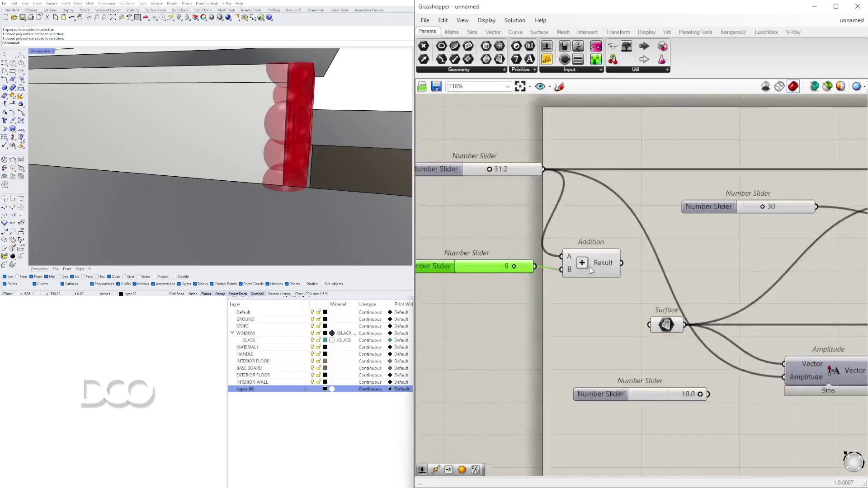
pyautogui.moveTo(617, 264); pyautogui.dragTo(748, 369)
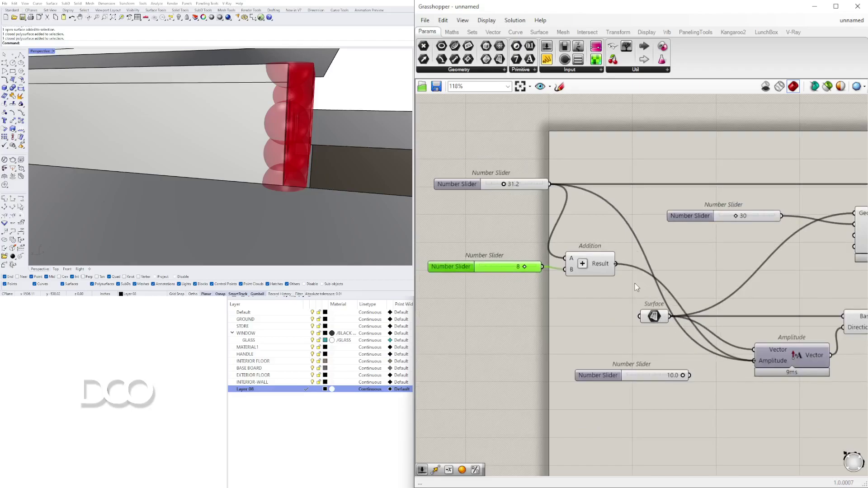
pyautogui.scroll(-8, 600, 292)
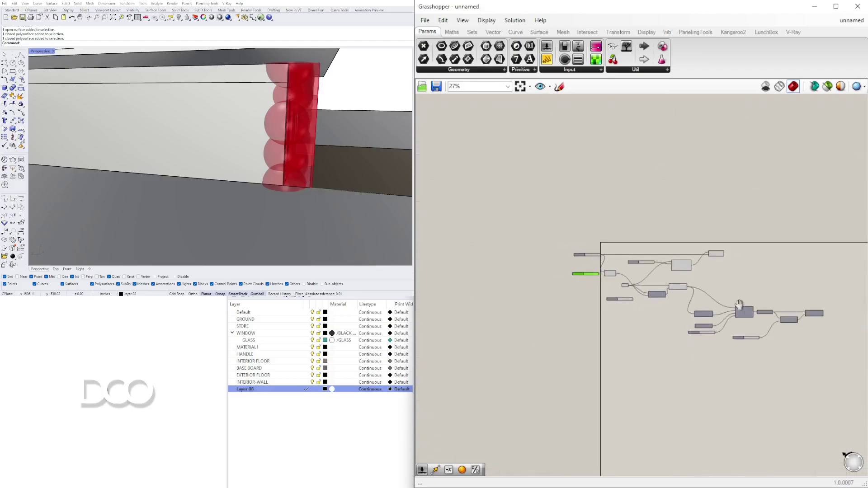
# Step: Move the whole definition inside the canvas border and space the 31.2 and 8 sliders farther from Addition
pyautogui.moveTo(602, 268); pyautogui.dragTo(476, 201)
pyautogui.moveTo(610, 244); pyautogui.dragTo(697, 247)
pyautogui.click(591, 278)
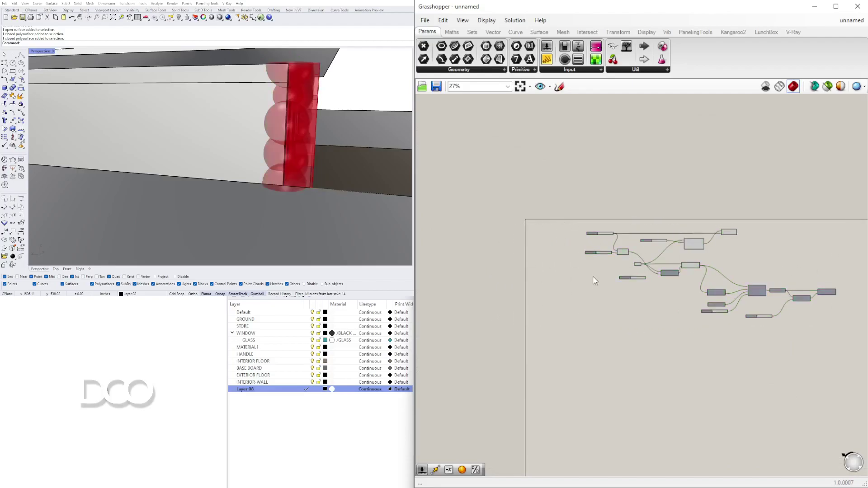
pyautogui.scroll(6, 591, 276)
pyautogui.moveTo(553, 171); pyautogui.dragTo(516, 171)
pyautogui.moveTo(545, 231); pyautogui.dragTo(511, 233)
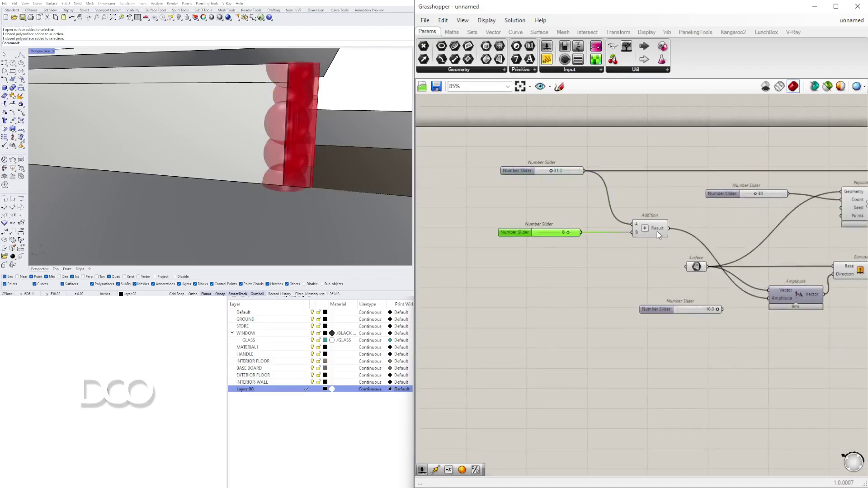
# Step: Place Addition just before Amplitude beneath Surface, with the 8 slider level with it and the unused 10.0 slider below
pyautogui.keyDown('shift'); pyautogui.moveTo(640, 246); pyautogui.dragTo(632, 325); pyautogui.keyUp('shift')
pyautogui.click(663, 151)
pyautogui.moveTo(690, 297); pyautogui.dragTo(701, 298)
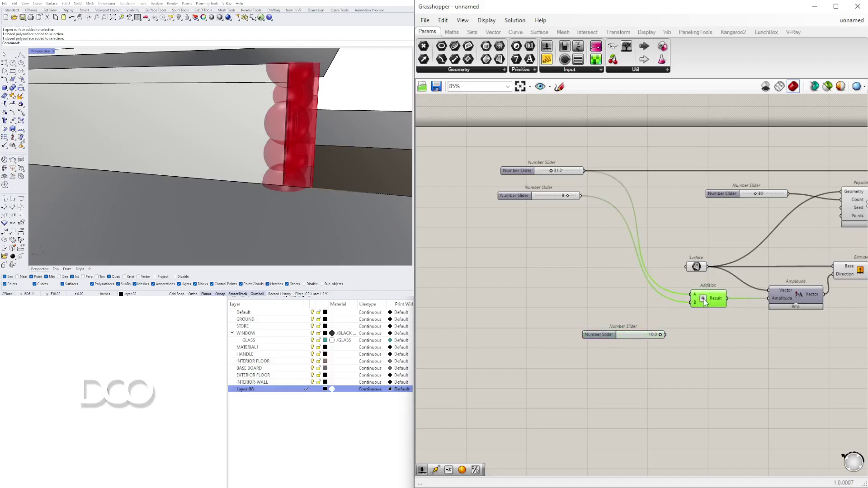
pyautogui.scroll(1, 524, 213)
pyautogui.moveTo(515, 199); pyautogui.dragTo(515, 320)
pyautogui.click(506, 272)
# Step: Select the Extrude component and examine how the spheres sit within the extruded wall around the storefront windows
pyautogui.moveTo(380, 176); pyautogui.dragTo(289, 167, button='right')
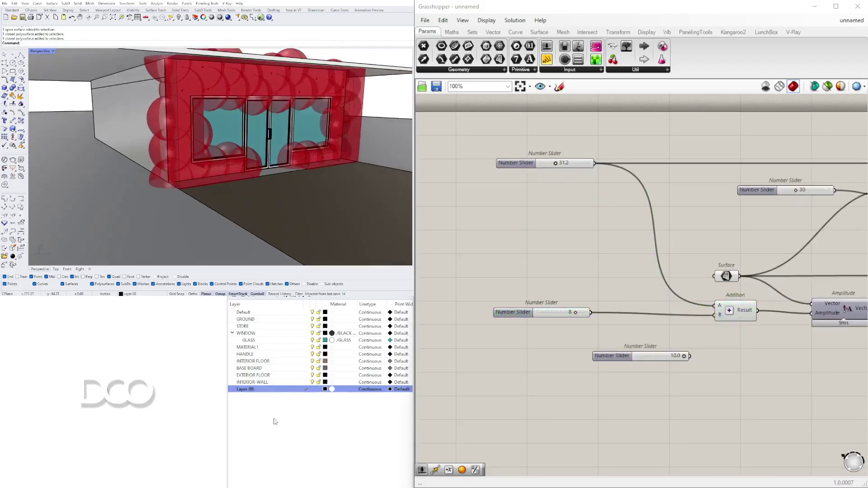
pyautogui.scroll(-4, 746, 306)
pyautogui.moveTo(746, 306); pyautogui.dragTo(511, 302, button='right')
pyautogui.scroll(2, 555, 277)
pyautogui.click(617, 295)
pyautogui.scroll(4, 338, 85)
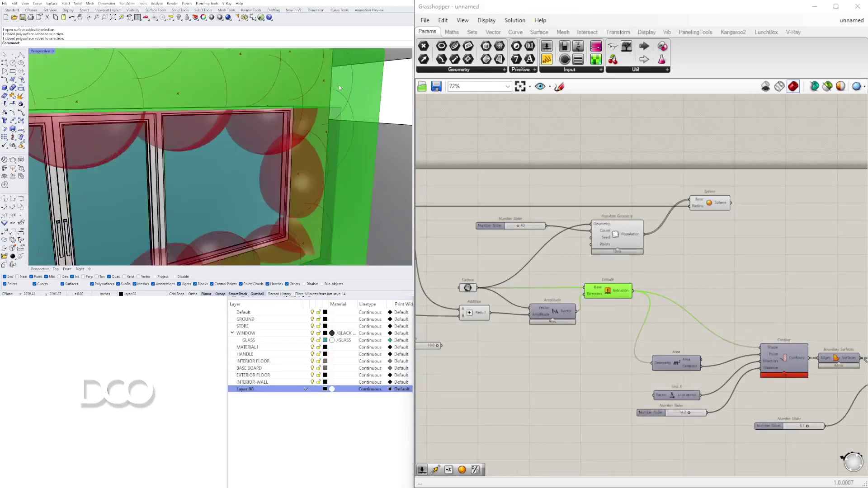
pyautogui.scroll(-4, 343, 87)
pyautogui.moveTo(348, 88); pyautogui.dragTo(398, 93, button='right')
# Step: Shift the Sphere component slightly closer to Populate Geometry
pyautogui.click(708, 197)
pyautogui.moveTo(642, 273); pyautogui.dragTo(534, 218)
pyautogui.middleClick(570, 183)
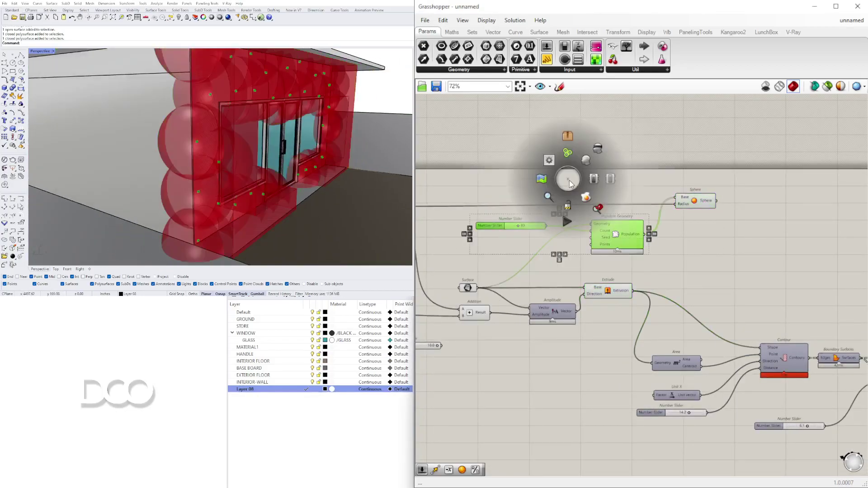
# Step: Try placing a Solid Union component for combining the wall and the spheres
pyautogui.doubleClick(770, 253)
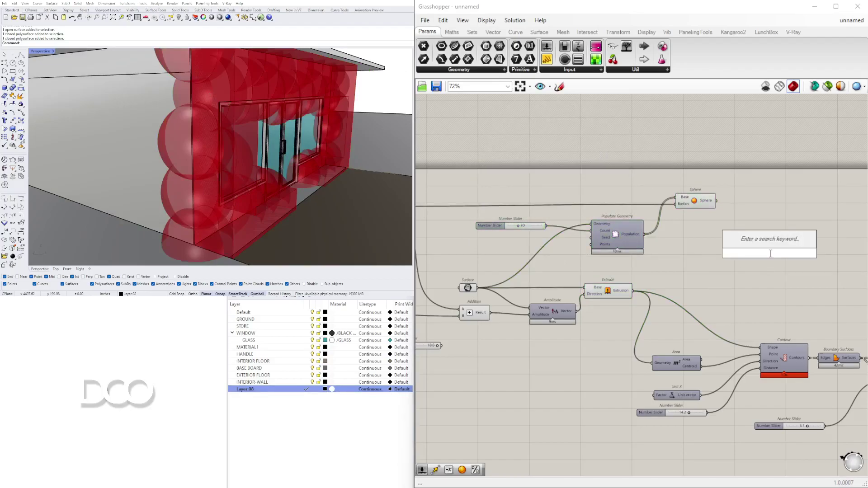
pyautogui.write('union')
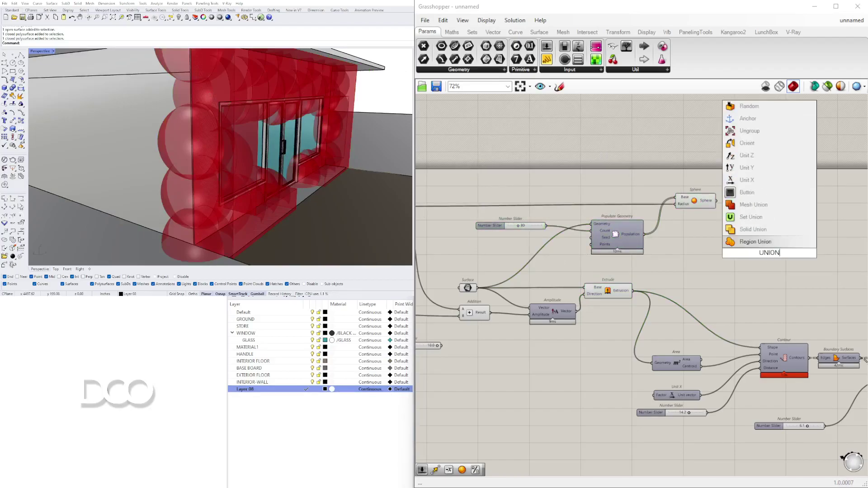
pyautogui.click(764, 230)
pyautogui.click(607, 292)
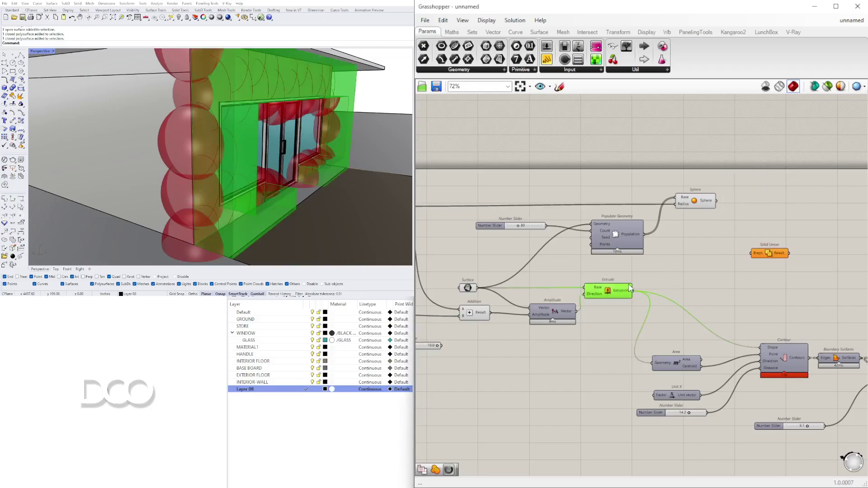
pyautogui.click(764, 251)
# Step: Add a Solid Intersection component with the wall's Extrusion as Breps A and the spheres as Breps B
pyautogui.doubleClick(764, 251)
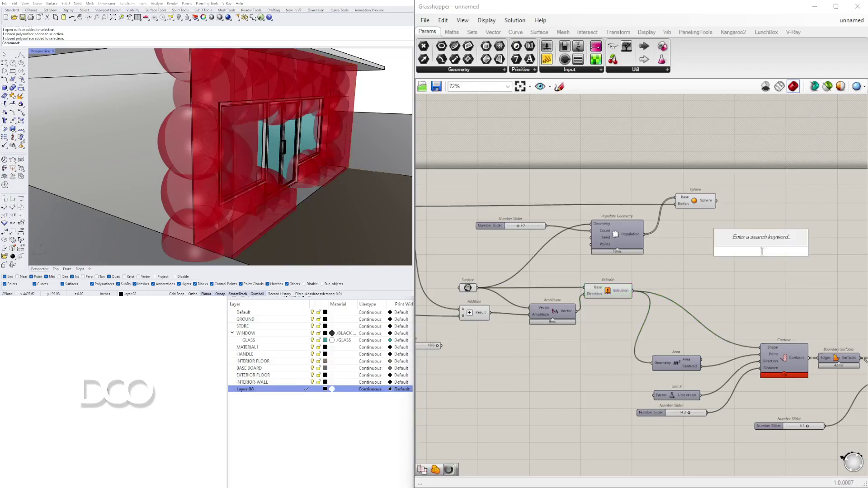
pyautogui.write('INTERSE')
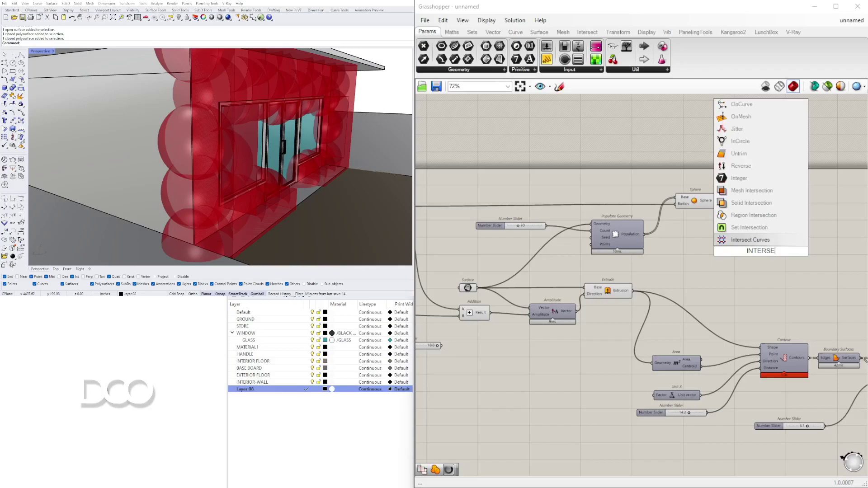
pyautogui.click(744, 203)
pyautogui.click(608, 292)
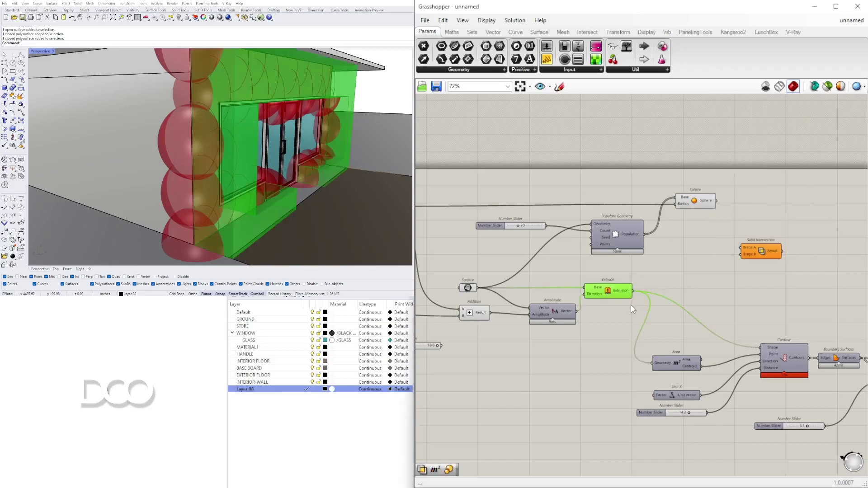
pyautogui.moveTo(632, 291); pyautogui.dragTo(786, 233)
pyautogui.click(763, 252)
pyautogui.moveTo(716, 201); pyautogui.dragTo(786, 240)
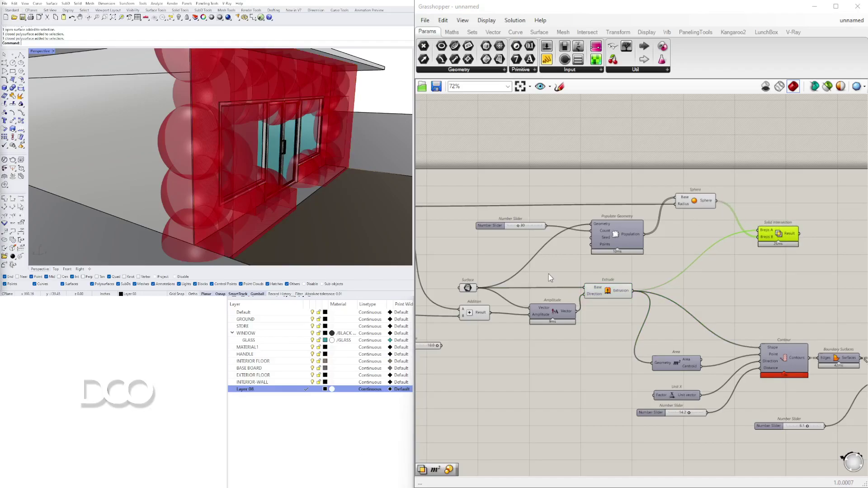
pyautogui.moveTo(775, 238); pyautogui.dragTo(779, 235)
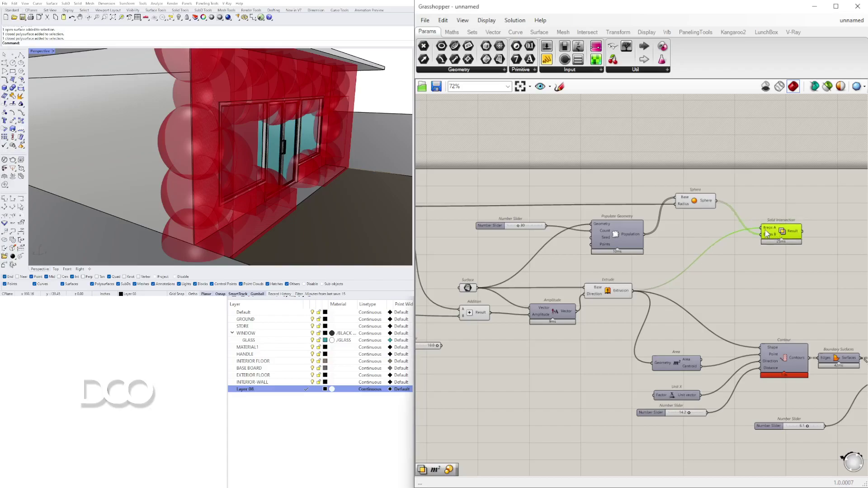
# Step: Flatten the Breps A input of the Solid Intersection component
pyautogui.scroll(2, 765, 230)
pyautogui.rightClick(764, 228)
pyautogui.click(790, 299)
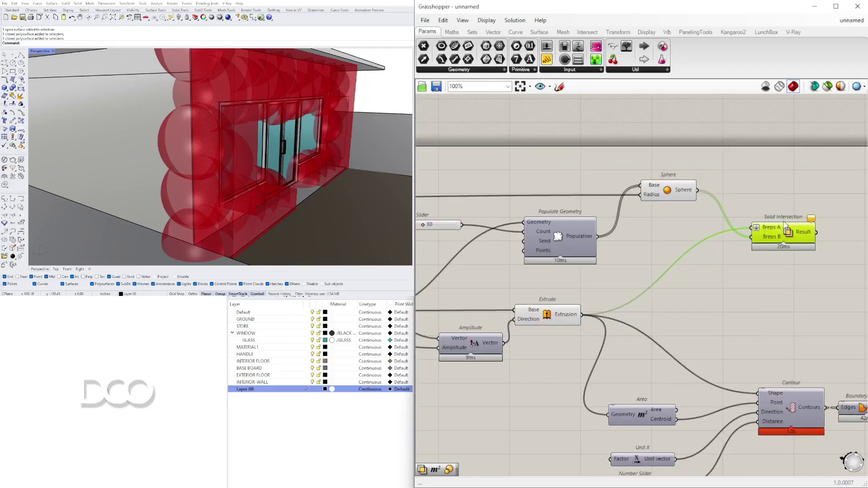
# Step: Flatten the Solid Intersection's Breps B input, then wire the spheres into Breps A and the wall's Extrusion into Breps B
pyautogui.rightClick(755, 237)
pyautogui.click(798, 315)
pyautogui.moveTo(810, 188); pyautogui.dragTo(729, 197, button='right')
pyautogui.click(591, 194)
pyautogui.keyDown('shift'); pyautogui.moveTo(616, 198); pyautogui.dragTo(693, 226); pyautogui.keyUp('shift')
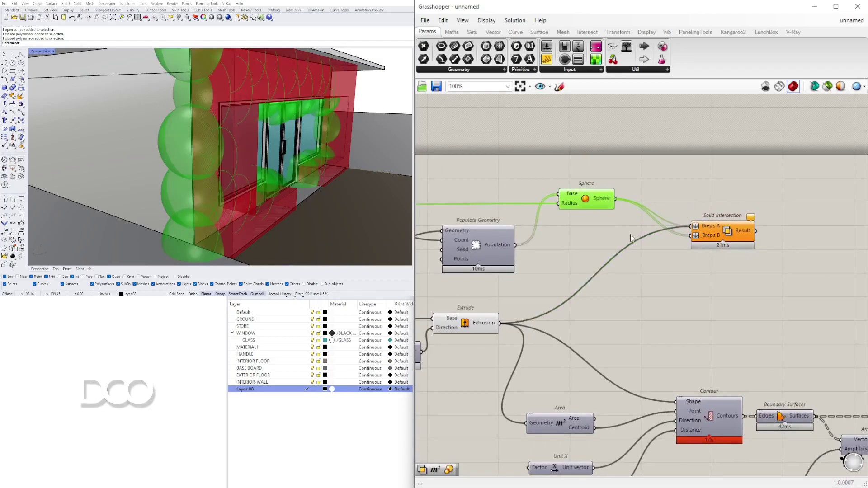
pyautogui.moveTo(498, 324); pyautogui.dragTo(669, 228)
pyautogui.moveTo(271, 145); pyautogui.dragTo(312, 136, button='right')
pyautogui.scroll(-2, 281, 136)
pyautogui.moveTo(665, 212); pyautogui.dragTo(682, 216)
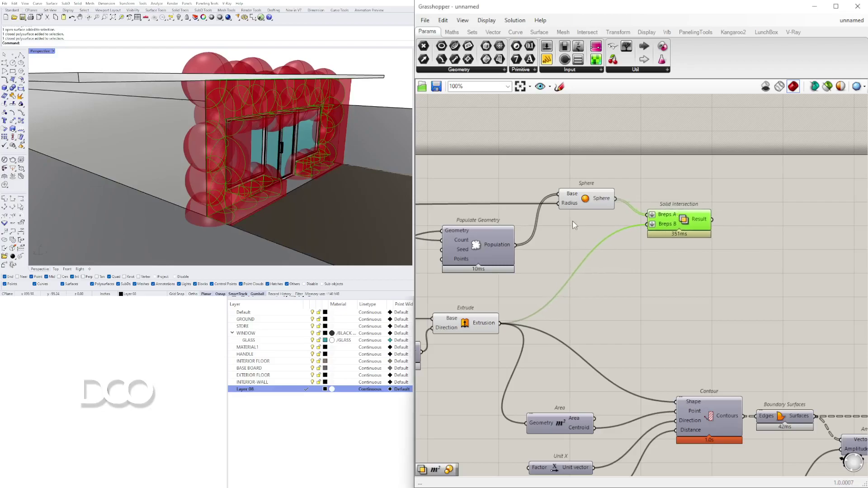
# Step: Hide the previews of the Sphere, Populate Geometry and wall Extrude components, and shift Solid Intersection slightly closer to Sphere
pyautogui.click(583, 202)
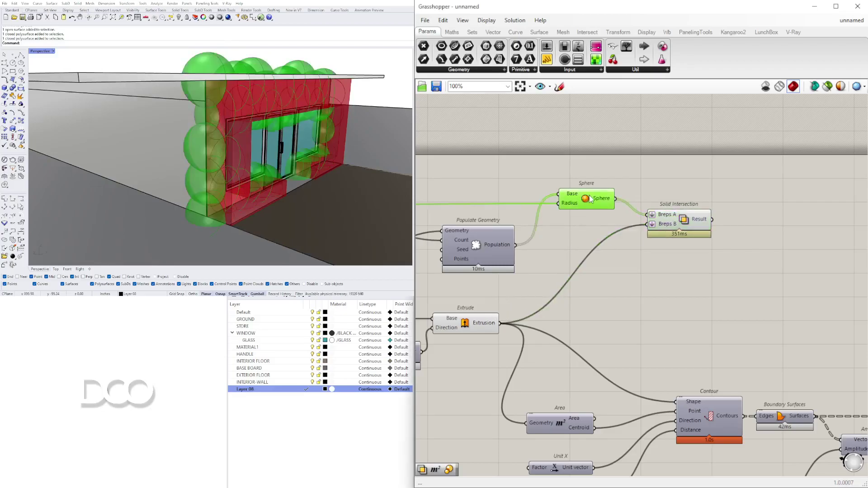
pyautogui.click(666, 217)
pyautogui.click(466, 323)
pyautogui.click(617, 293)
pyautogui.moveTo(603, 332); pyautogui.dragTo(468, 163)
pyautogui.middleClick(468, 163)
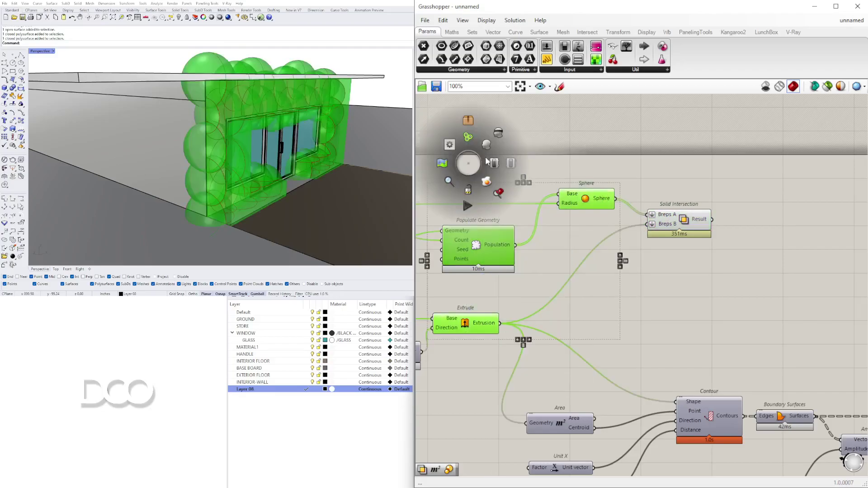
pyautogui.click(496, 135)
pyautogui.click(626, 198)
pyautogui.moveTo(685, 228); pyautogui.dragTo(673, 231)
# Step: Examine the sphere-and-wall intersection on the storefront from several angles in the perspective view
pyautogui.moveTo(344, 176); pyautogui.dragTo(278, 158, button='right')
pyautogui.scroll(3, 159, 108)
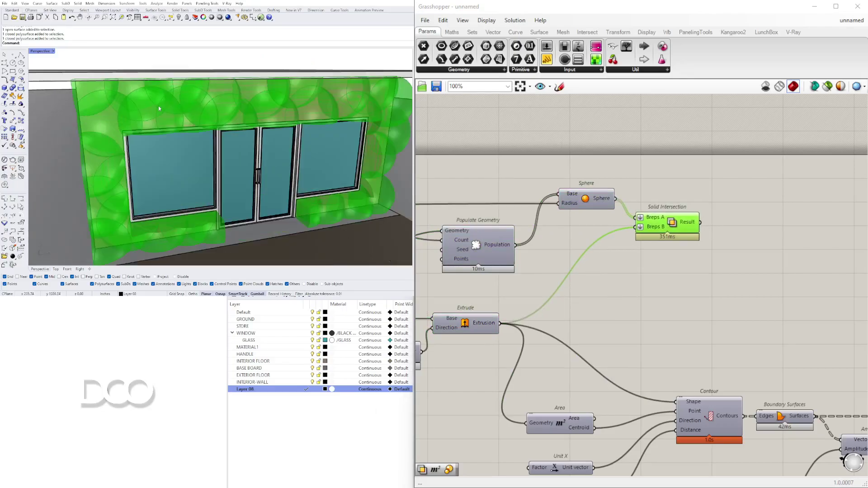
pyautogui.scroll(-3, 159, 106)
pyautogui.moveTo(158, 106); pyautogui.dragTo(186, 108, button='right')
pyautogui.click(393, 129)
pyautogui.click(356, 74)
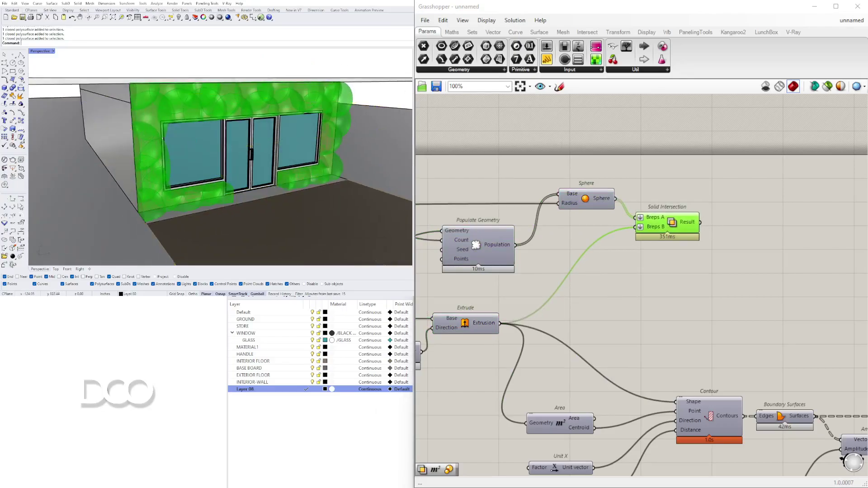
pyautogui.moveTo(282, 165)
pyautogui.mouseDown(button='right')
pyautogui.moveTo(253, 144)
pyautogui.moveTo(278, 124)
pyautogui.moveTo(235, 126)
pyautogui.moveTo(284, 134)
pyautogui.moveTo(296, 151)
pyautogui.moveTo(289, 176)
pyautogui.mouseUp(button='right')
pyautogui.click(561, 214)
# Step: Add a Solid Union component fed by the Solid Intersection's Result, and flatten its Breps input
pyautogui.scroll(3, 658, 216)
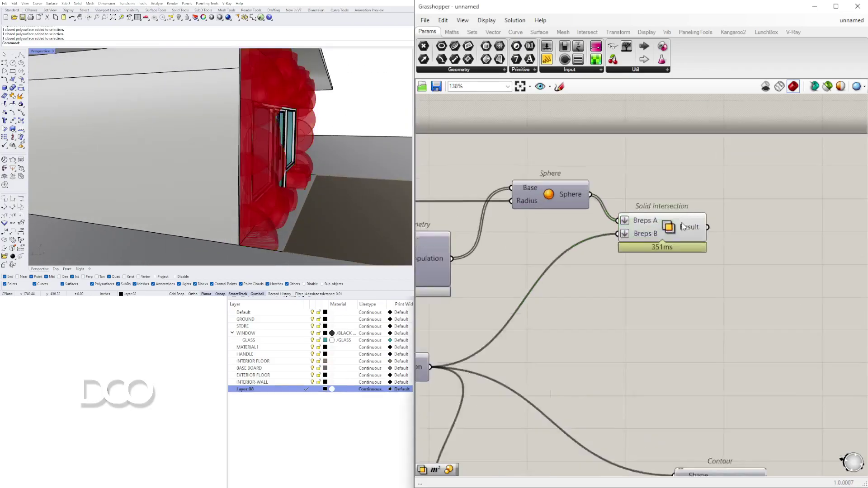
pyautogui.click(717, 242)
pyautogui.moveTo(716, 241); pyautogui.dragTo(614, 245, button='right')
pyautogui.doubleClick(708, 237)
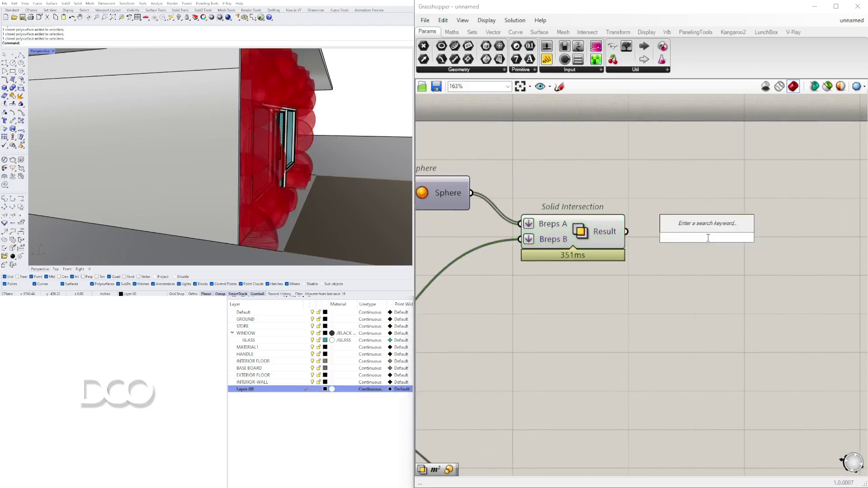
pyautogui.write('unION')
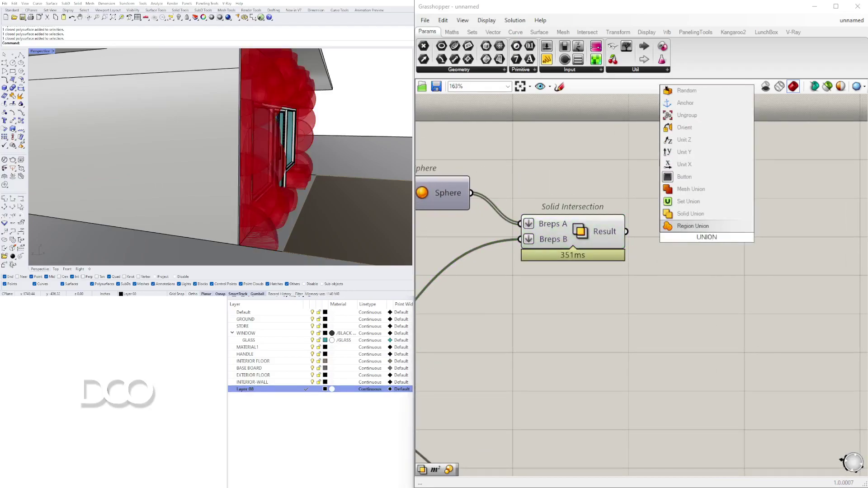
pyautogui.click(690, 214)
pyautogui.moveTo(626, 231); pyautogui.dragTo(679, 231)
pyautogui.rightClick(674, 230)
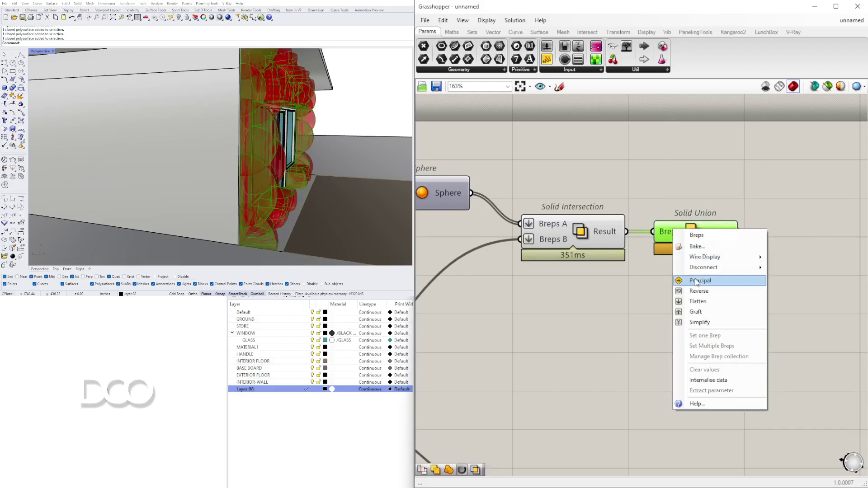
pyautogui.click(697, 301)
# Step: Hide the preview of the Solid Intersection component and check the unioned facade shape
pyautogui.moveTo(637, 272); pyautogui.dragTo(566, 181)
pyautogui.scroll(1, 566, 180)
pyautogui.middleClick(568, 180)
pyautogui.click(592, 153)
pyautogui.moveTo(346, 179); pyautogui.dragTo(317, 170, button='right')
pyautogui.scroll(-5, 525, 259)
pyautogui.click(633, 255)
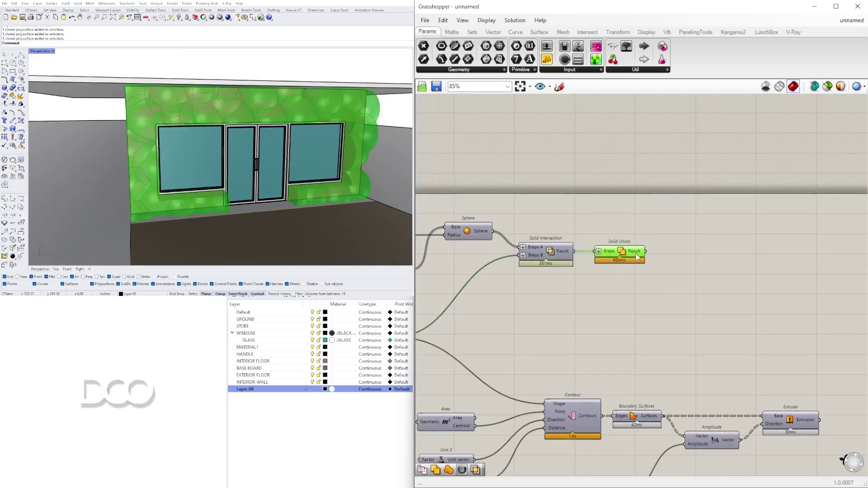
# Step: Move the whole contouring group, from Area and Unit X through the final Extrude, further along to clear space after Solid Union
pyautogui.click(716, 339)
pyautogui.scroll(-3, 716, 344)
pyautogui.moveTo(704, 404); pyautogui.dragTo(707, 340, button='right')
pyautogui.moveTo(830, 399); pyautogui.dragTo(548, 293)
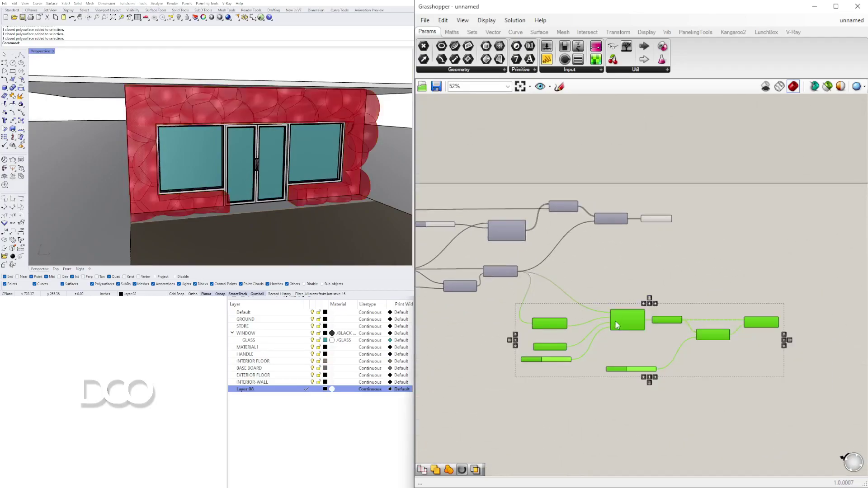
pyautogui.moveTo(614, 321); pyautogui.dragTo(749, 294)
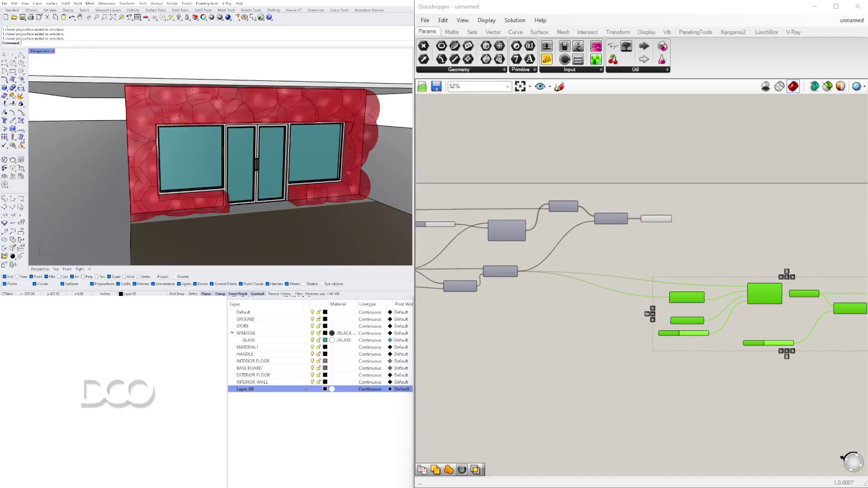
pyautogui.scroll(3, 629, 226)
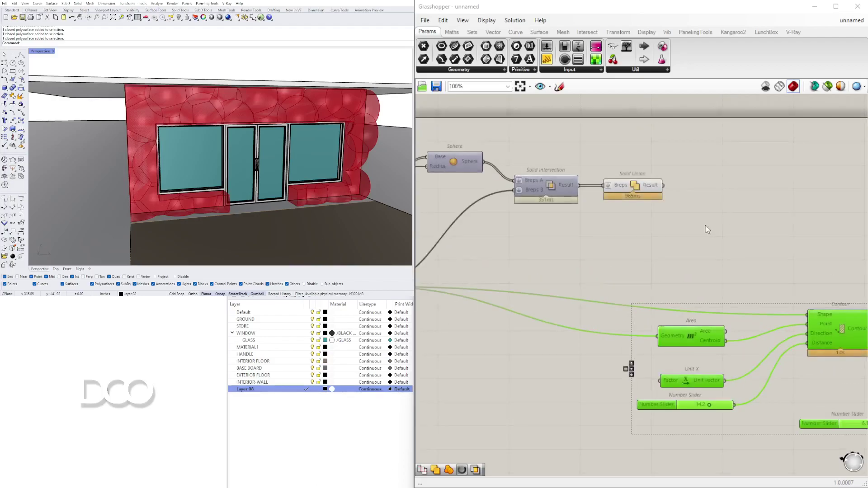
# Step: Connect the Solid Union's Result to the Area component's Geometry and the Contour component's Shape, replacing the wall extrusion
pyautogui.click(604, 189)
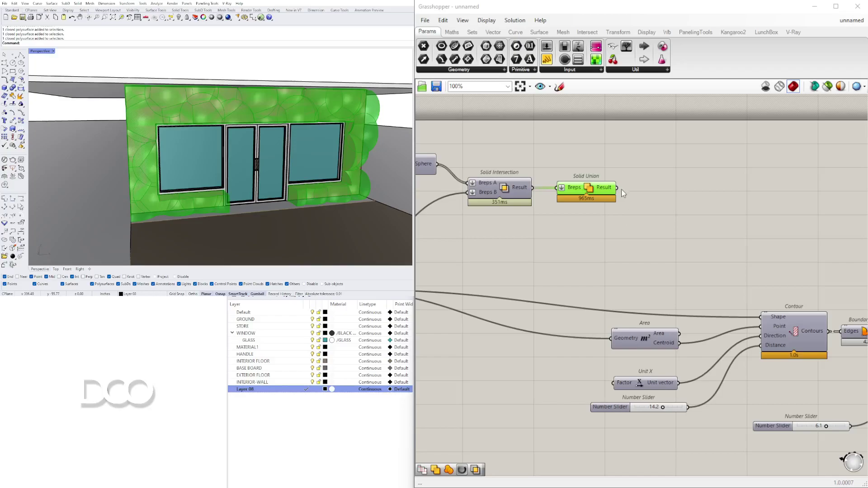
pyautogui.moveTo(617, 188); pyautogui.dragTo(613, 337)
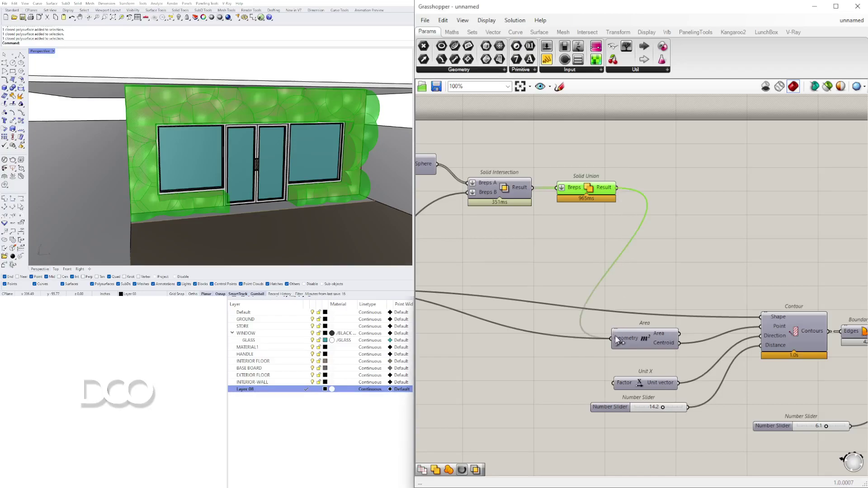
pyautogui.moveTo(617, 188); pyautogui.dragTo(765, 320)
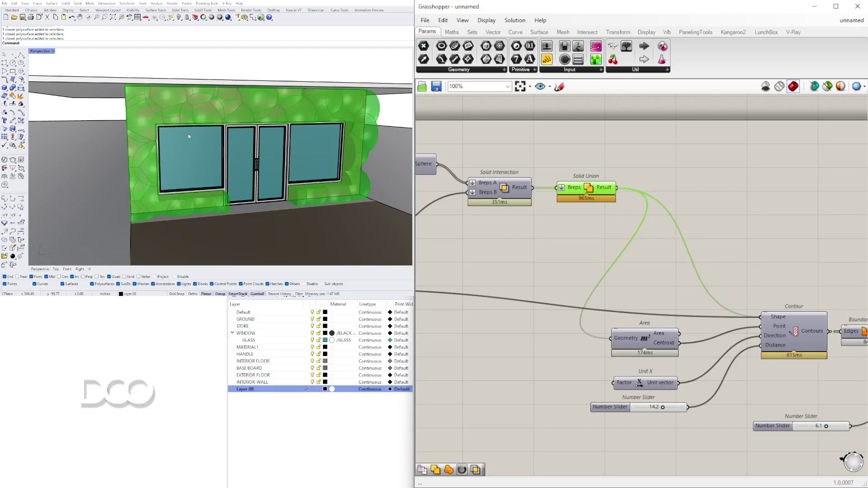
pyautogui.moveTo(184, 145); pyautogui.dragTo(202, 113, button='right')
pyautogui.scroll(-3, 672, 258)
pyautogui.moveTo(686, 265); pyautogui.dragTo(540, 271, button='right')
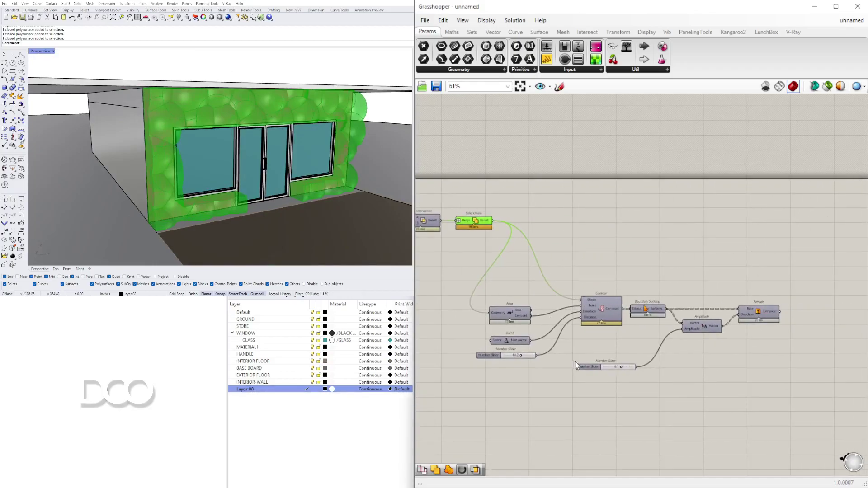
pyautogui.click(574, 361)
pyautogui.click(759, 311)
pyautogui.click(691, 344)
pyautogui.rightClick(753, 310)
pyautogui.click(763, 296)
pyautogui.rightClick(759, 310)
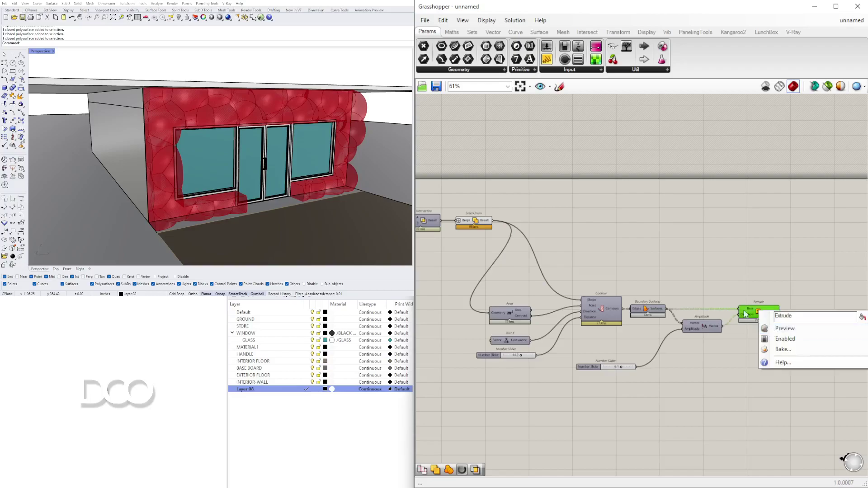
pyautogui.click(706, 296)
# Step: Turn on the Contour component's preview and inspect the contour curves across the facade
pyautogui.scroll(2, 605, 304)
pyautogui.moveTo(604, 304); pyautogui.dragTo(665, 310, button='right')
pyautogui.rightClick(664, 310)
pyautogui.click(675, 329)
pyautogui.moveTo(294, 159); pyautogui.dragTo(326, 107, button='right')
pyautogui.scroll(4, 275, 137)
pyautogui.scroll(-2, 660, 238)
pyautogui.scroll(3, 581, 321)
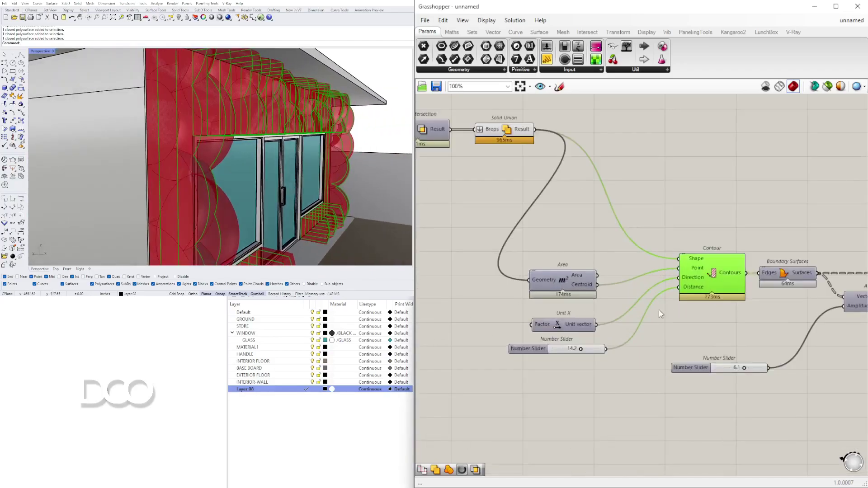
# Step: Raise the Number Slider driving the Contour's Distance to 16.0
pyautogui.scroll(5, 569, 362)
pyautogui.click(558, 362)
pyautogui.moveTo(557, 359); pyautogui.dragTo(552, 357)
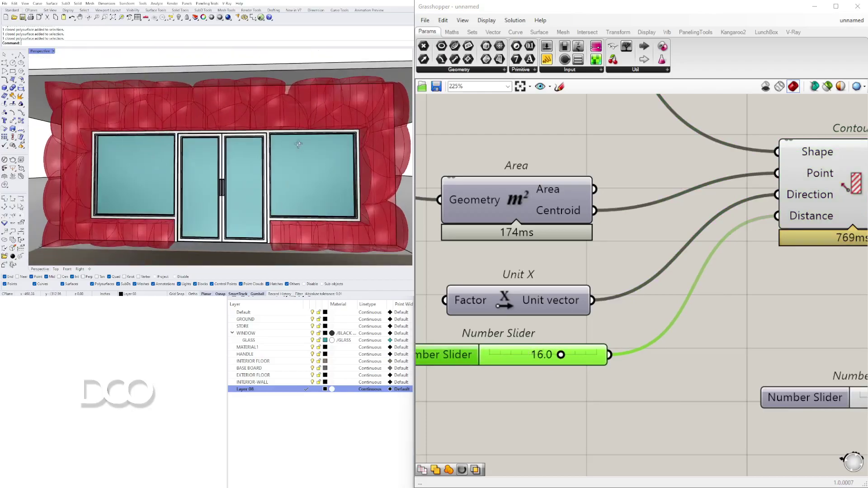
pyautogui.moveTo(298, 145); pyautogui.dragTo(324, 149, button='right')
pyautogui.scroll(-4, 561, 229)
# Step: Hide the Contour component's preview and turn on the preview of the final Extrude component
pyautogui.moveTo(769, 262); pyautogui.dragTo(449, 285, button='right')
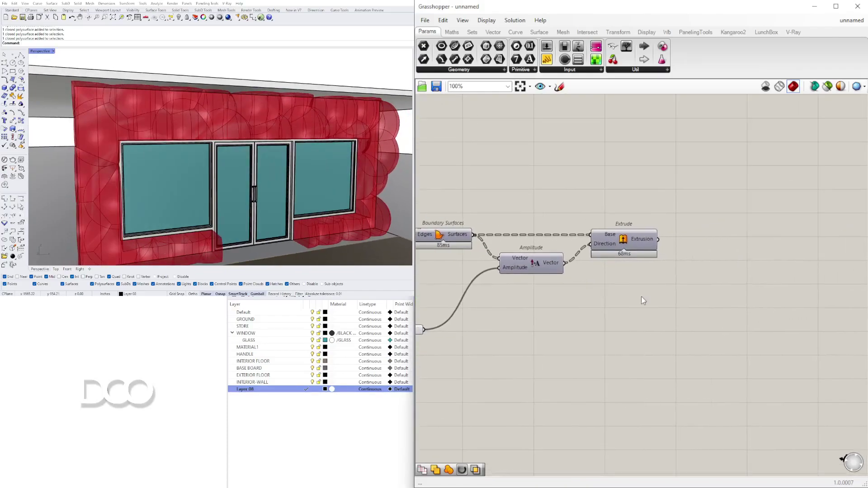
pyautogui.moveTo(578, 327); pyautogui.dragTo(688, 329, button='right')
pyautogui.click(481, 233)
pyautogui.rightClick(481, 235)
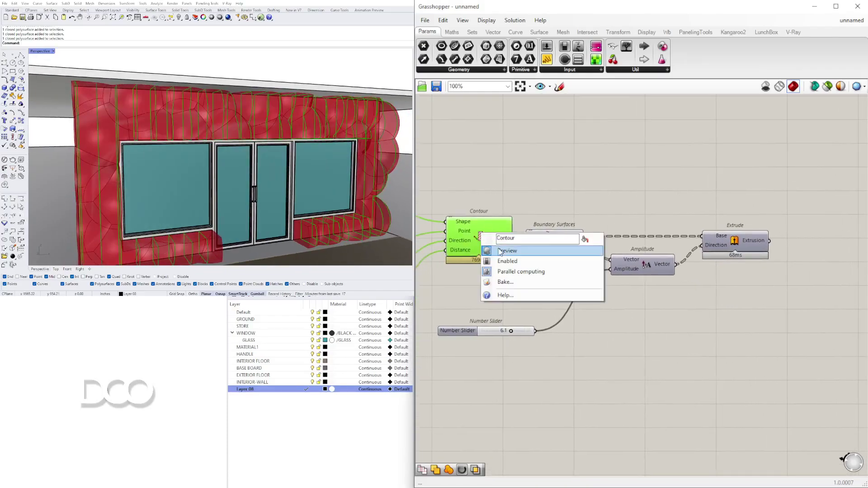
pyautogui.click(502, 249)
pyautogui.click(742, 242)
pyautogui.rightClick(742, 241)
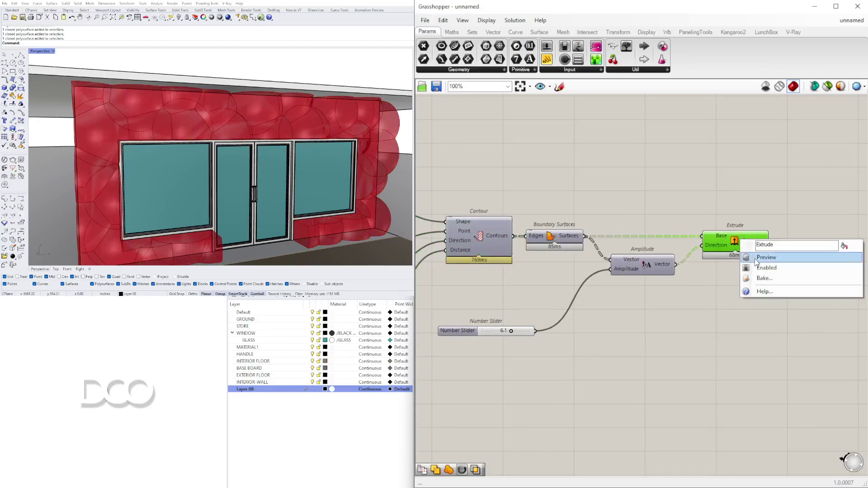
pyautogui.click(763, 254)
pyautogui.scroll(2, 291, 161)
pyautogui.moveTo(291, 161); pyautogui.dragTo(313, 161, button='right')
# Step: Hide the preview of the Solid Union component so only the extruded slats are displayed
pyautogui.click(501, 364)
pyautogui.moveTo(590, 285); pyautogui.dragTo(799, 300, button='right')
pyautogui.scroll(-3, 798, 301)
pyautogui.scroll(2, 606, 189)
pyautogui.rightClick(611, 183)
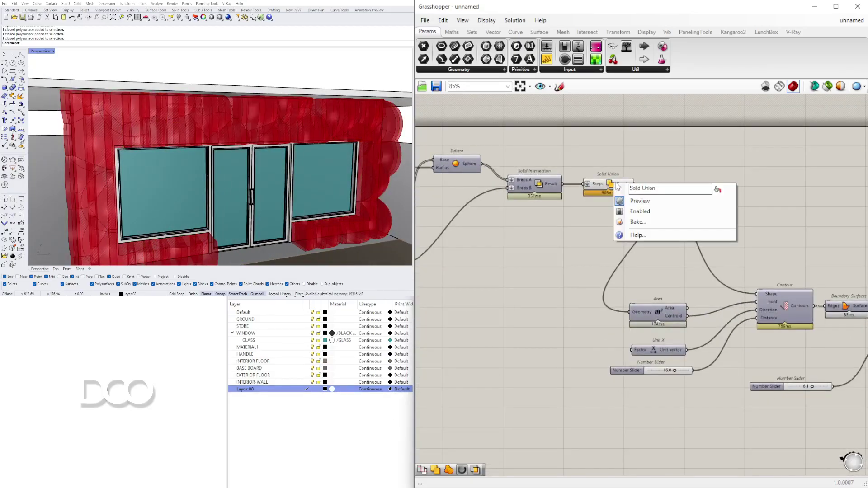
pyautogui.click(611, 182)
pyautogui.rightClick(611, 182)
pyautogui.click(621, 198)
# Step: Set the Number Slider controlling the slats' extrusion Amplitude to 1.5 and check the facade in the top and perspective views
pyautogui.scroll(5, 666, 363)
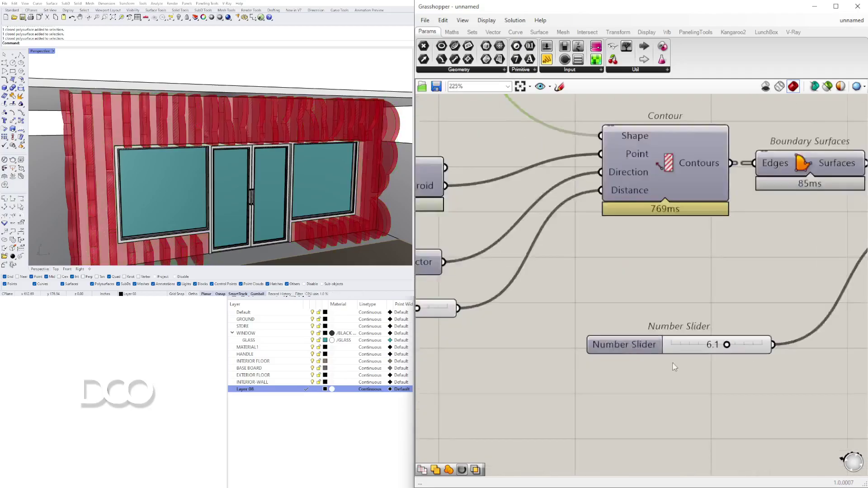
pyautogui.doubleClick(718, 342)
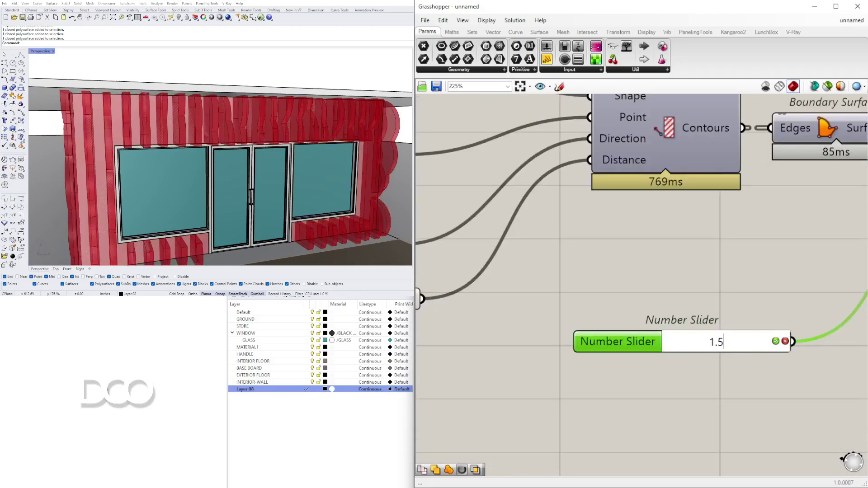
pyautogui.write('1.5')
pyautogui.press('Return')
pyautogui.click(56, 269)
pyautogui.moveTo(83, 81); pyautogui.dragTo(88, 76, button='right')
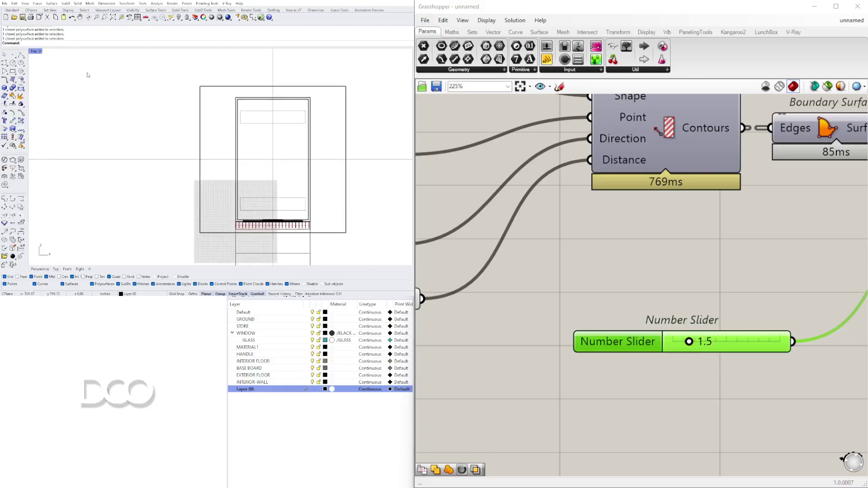
pyautogui.click(38, 269)
pyautogui.scroll(-3, 274, 118)
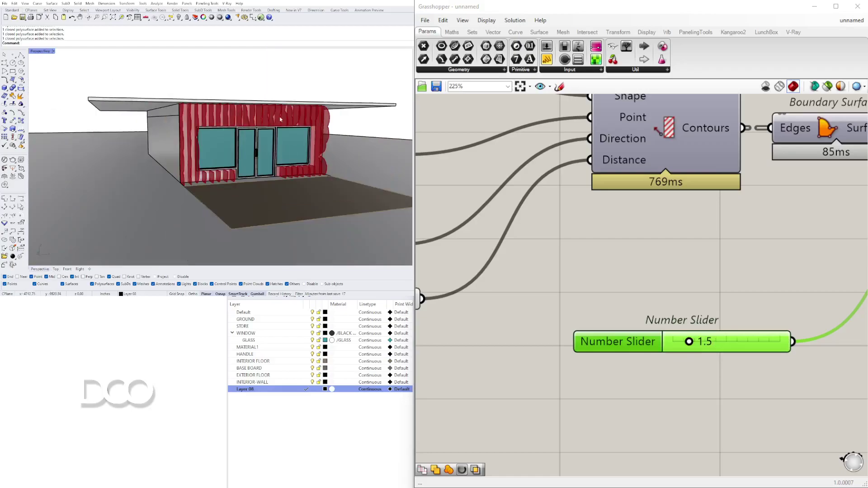
# Step: Set the Number Slider driving the Contour's Distance to 6
pyautogui.click(660, 211)
pyautogui.scroll(-2, 663, 212)
pyautogui.moveTo(454, 281); pyautogui.dragTo(588, 290, button='right')
pyautogui.scroll(3, 589, 290)
pyautogui.doubleClick(559, 281)
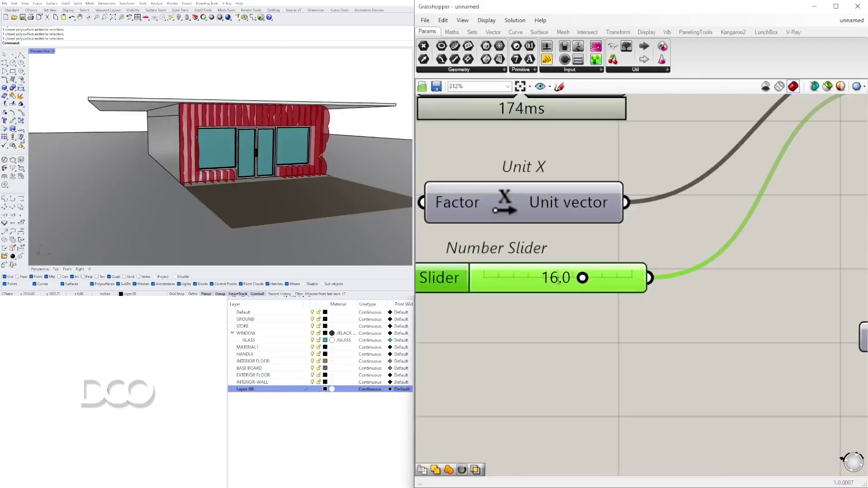
pyautogui.write('6')
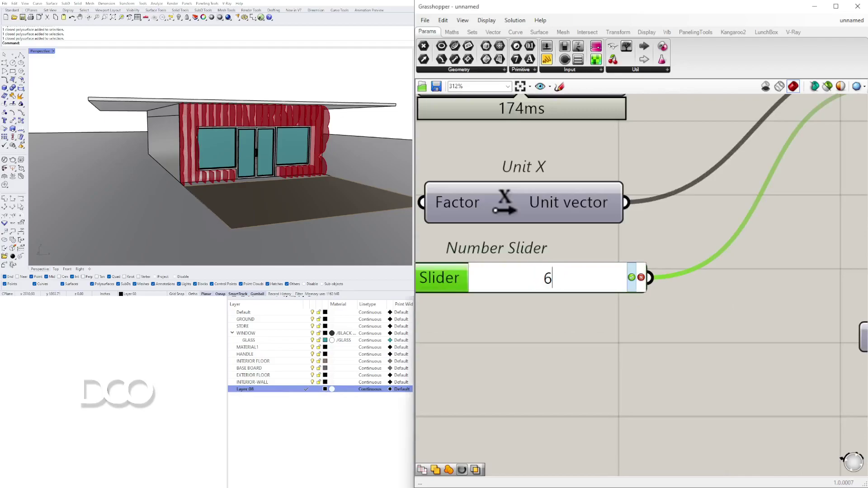
pyautogui.press('Return')
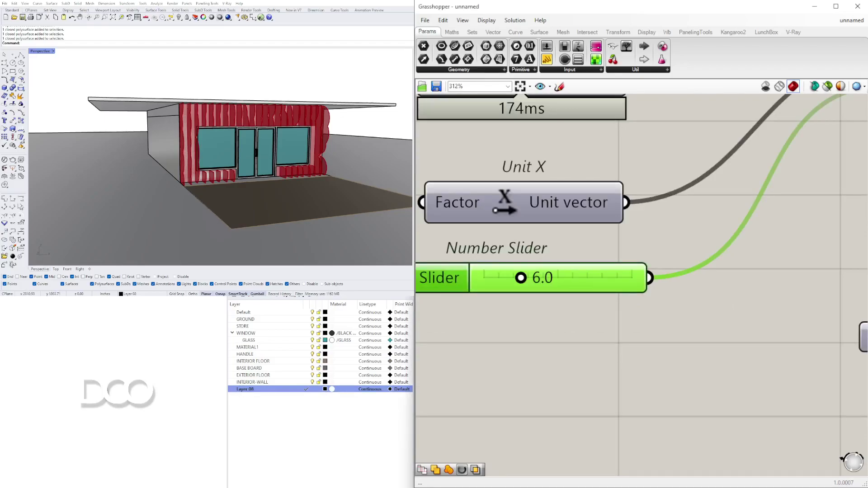
# Step: Examine the closely spaced slats around the storefront from several angles and distances
pyautogui.scroll(5, 216, 159)
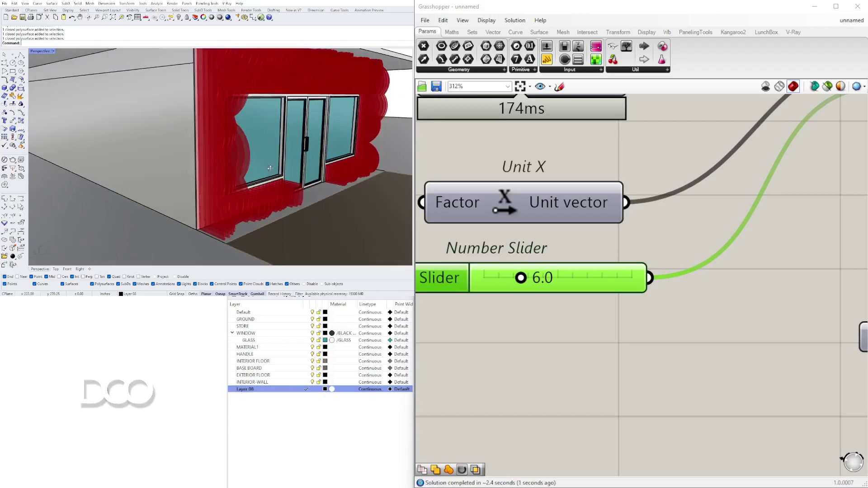
pyautogui.keyDown('shift'); pyautogui.moveTo(215, 164); pyautogui.dragTo(324, 92, button='right'); pyautogui.keyUp('shift')
pyautogui.scroll(-3, 206, 174)
pyautogui.scroll(3, 291, 103)
pyautogui.scroll(3, 291, 104)
pyautogui.scroll(-3, 316, 88)
pyautogui.scroll(-5, 637, 187)
# Step: Set the Number Slider that drives the sphere Radius and the Addition's A input to 60
pyautogui.moveTo(711, 189); pyautogui.dragTo(594, 304, button='right')
pyautogui.scroll(-3, 594, 304)
pyautogui.moveTo(423, 199); pyautogui.dragTo(818, 247, button='right')
pyautogui.moveTo(596, 297); pyautogui.dragTo(618, 296, button='right')
pyautogui.moveTo(575, 197); pyautogui.dragTo(812, 218, button='right')
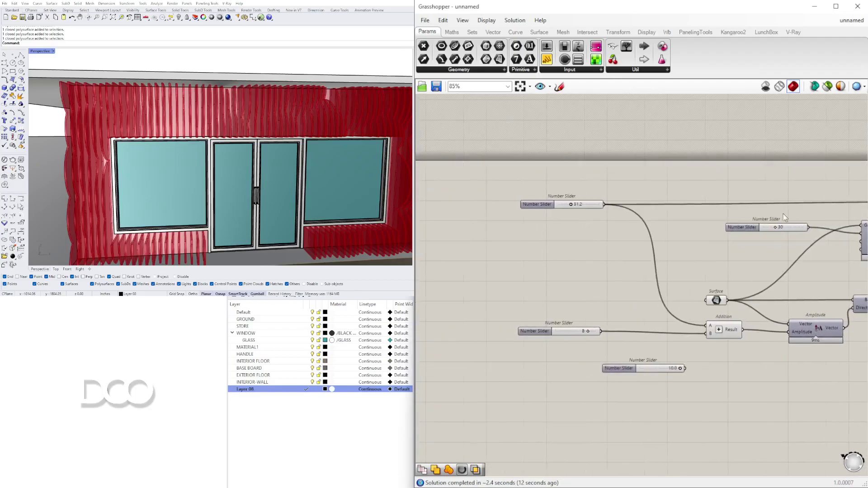
pyautogui.scroll(4, 593, 210)
pyautogui.doubleClick(584, 210)
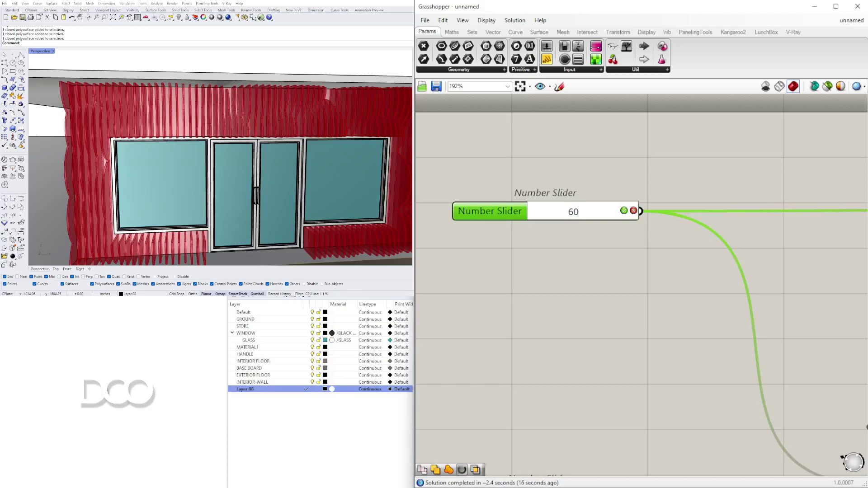
pyautogui.press('Return')
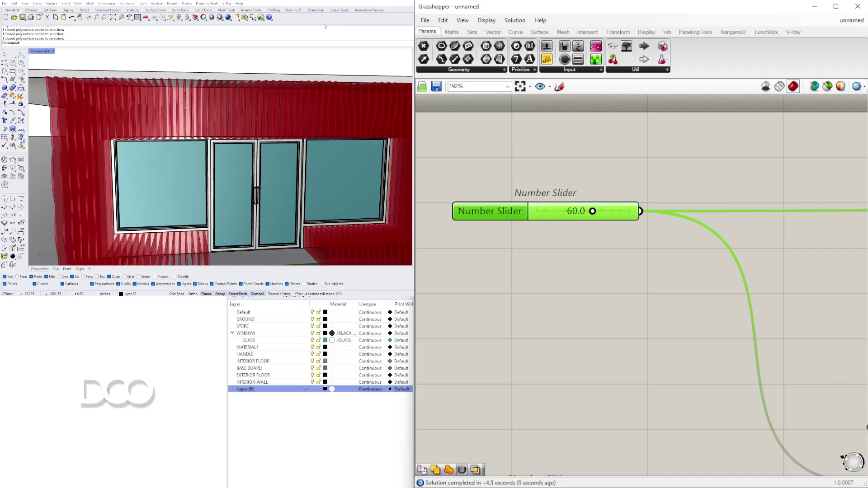
# Step: Examine the deeper slats around the storefront's windows and door from several angles and distances
pyautogui.moveTo(346, 114); pyautogui.dragTo(240, 124, button='right')
pyautogui.scroll(-4, 236, 129)
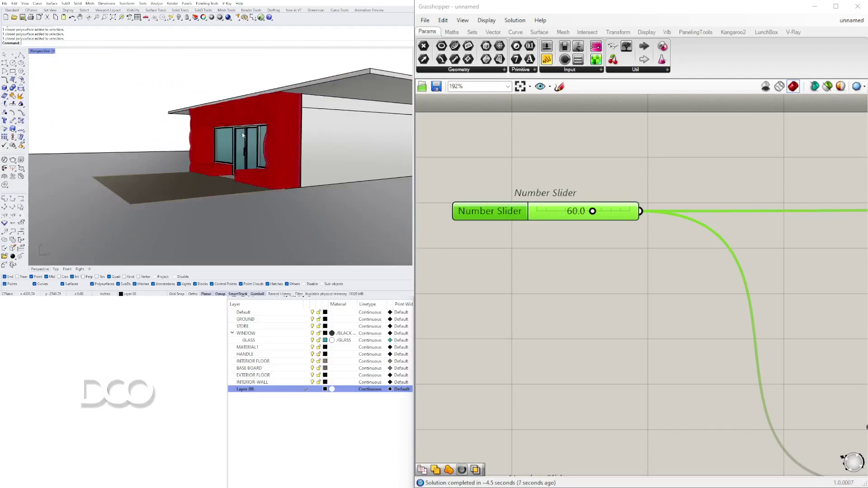
pyautogui.scroll(3, 218, 117)
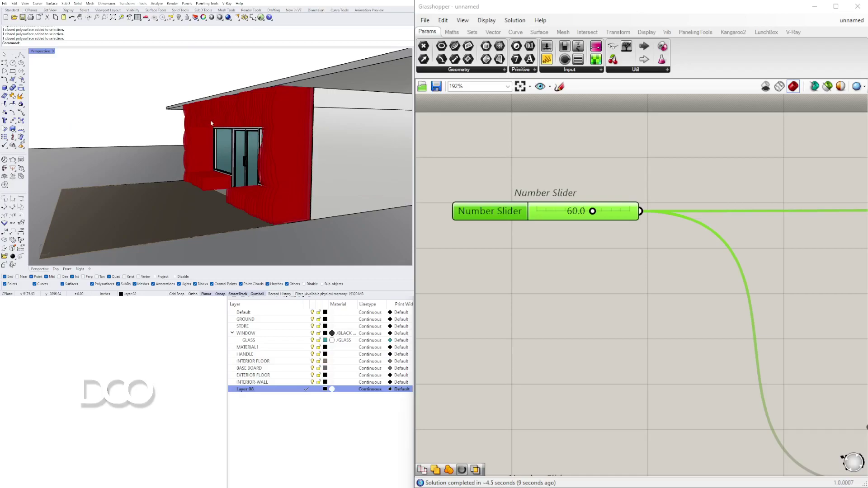
pyautogui.scroll(-5, 536, 177)
pyautogui.moveTo(614, 235); pyautogui.dragTo(356, 262, button='right')
pyautogui.moveTo(244, 161); pyautogui.dragTo(361, 165, button='right')
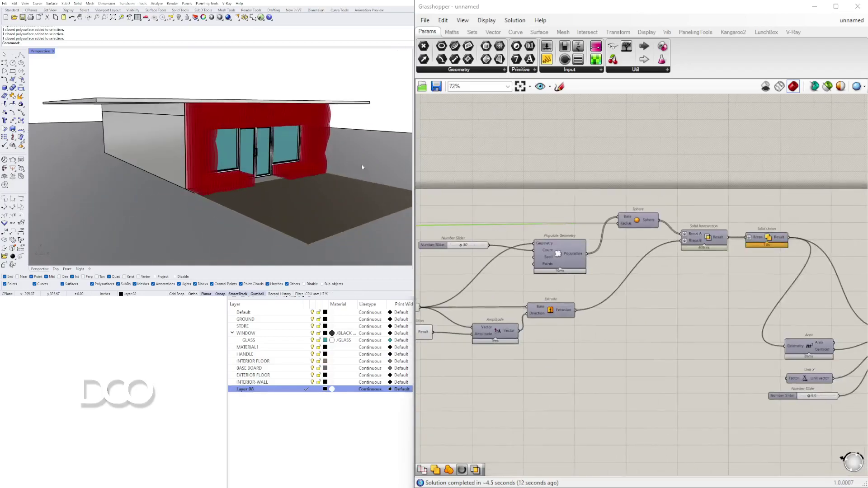
pyautogui.scroll(4, 266, 171)
pyautogui.scroll(8, 266, 171)
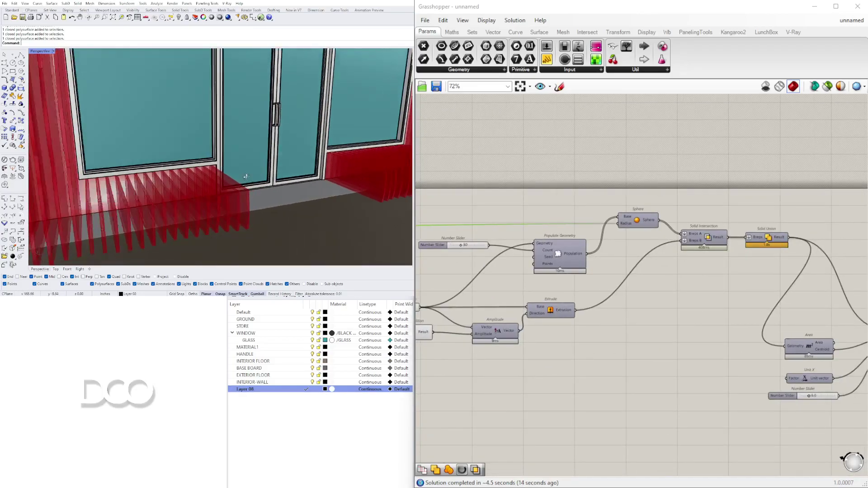
pyautogui.scroll(-10, 97, 183)
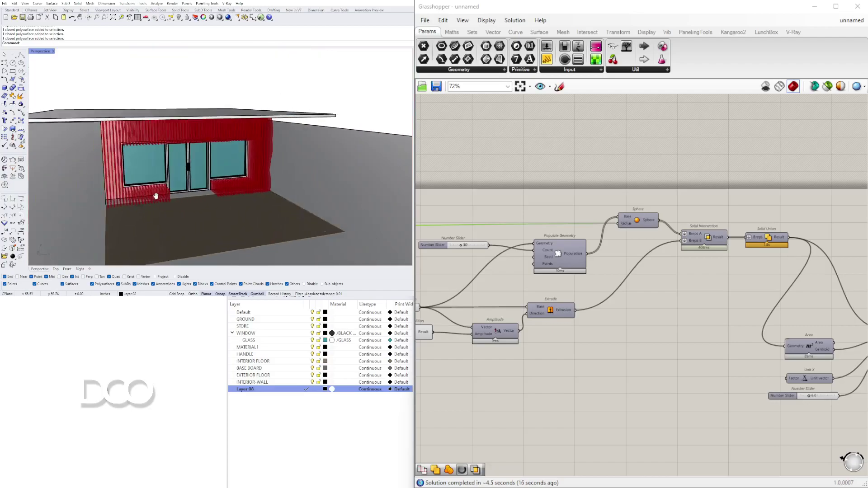
pyautogui.scroll(5, 151, 198)
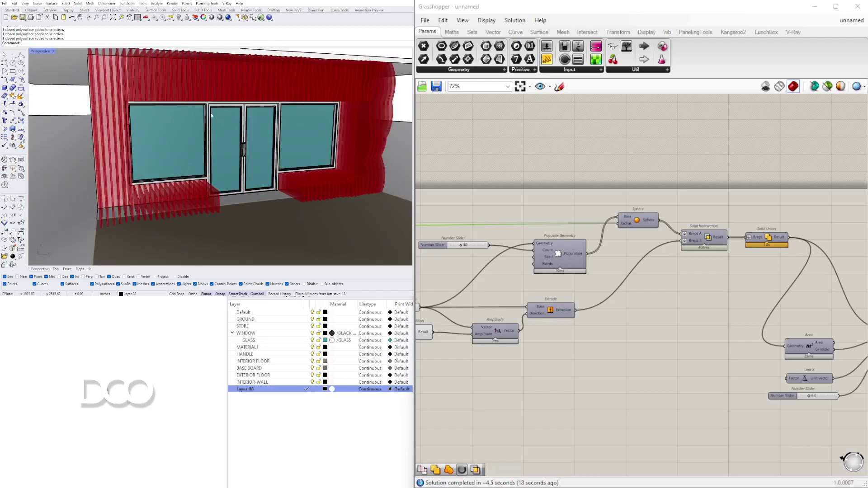
pyautogui.moveTo(158, 131); pyautogui.dragTo(324, 203, button='right')
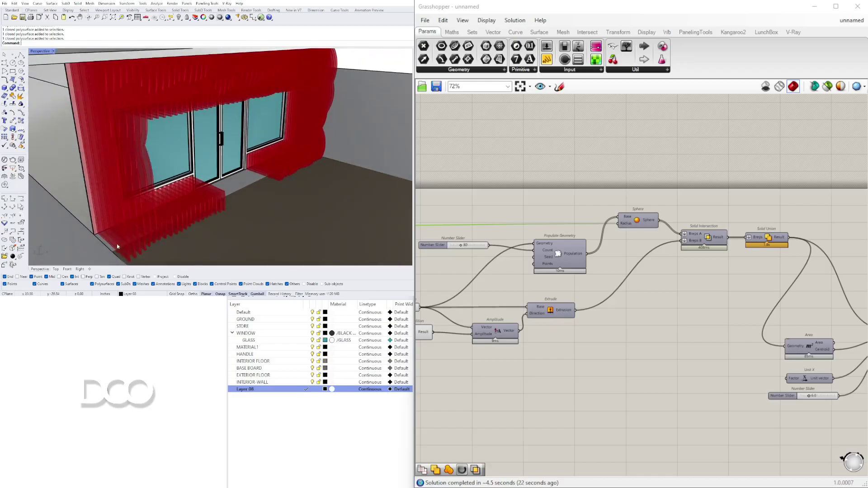
# Step: Turn on the preview of the Solid Union component and view the storefront with it from the side
pyautogui.scroll(-2, 539, 298)
pyautogui.moveTo(679, 308); pyautogui.dragTo(537, 312, button='right')
pyautogui.scroll(4, 624, 314)
pyautogui.moveTo(785, 278); pyautogui.dragTo(849, 311, button='right')
pyautogui.rightClick(704, 206)
pyautogui.click(716, 222)
pyautogui.moveTo(281, 145); pyautogui.dragTo(251, 157, button='right')
pyautogui.scroll(-3, 275, 174)
pyautogui.scroll(-4, 635, 219)
pyautogui.scroll(2, 557, 305)
pyautogui.moveTo(540, 270); pyautogui.dragTo(624, 301, button='right')
pyautogui.click(120, 207)
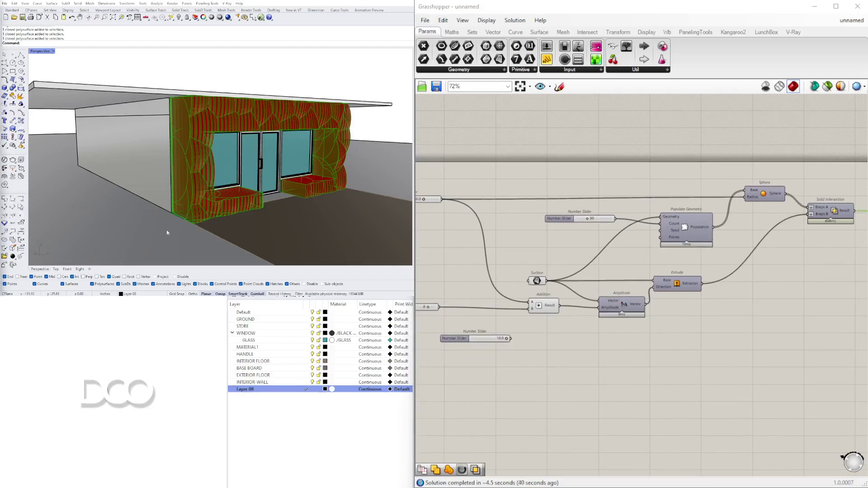
# Step: Add an Area component and connect the wall's Surface to its Geometry input
pyautogui.moveTo(593, 213); pyautogui.dragTo(772, 229, button='right')
pyautogui.moveTo(710, 279); pyautogui.dragTo(659, 260, button='right')
pyautogui.click(666, 284)
pyautogui.scroll(3, 673, 255)
pyautogui.doubleClick(673, 254)
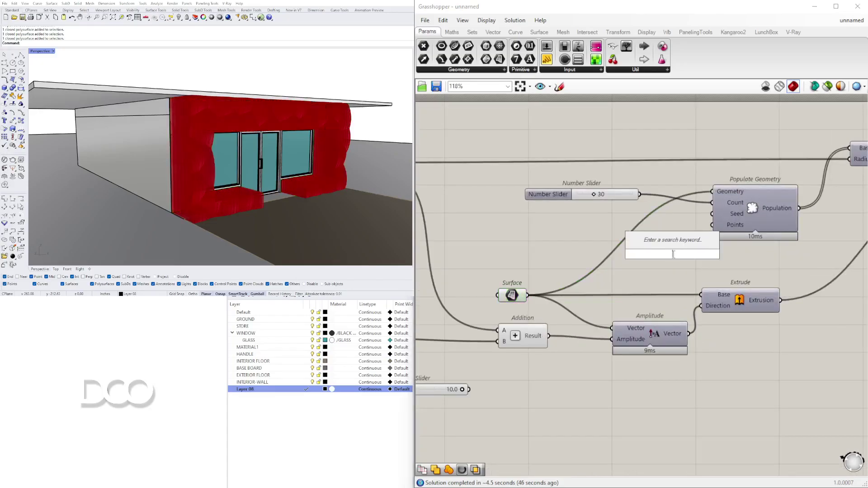
pyautogui.write('area')
pyautogui.press('Return')
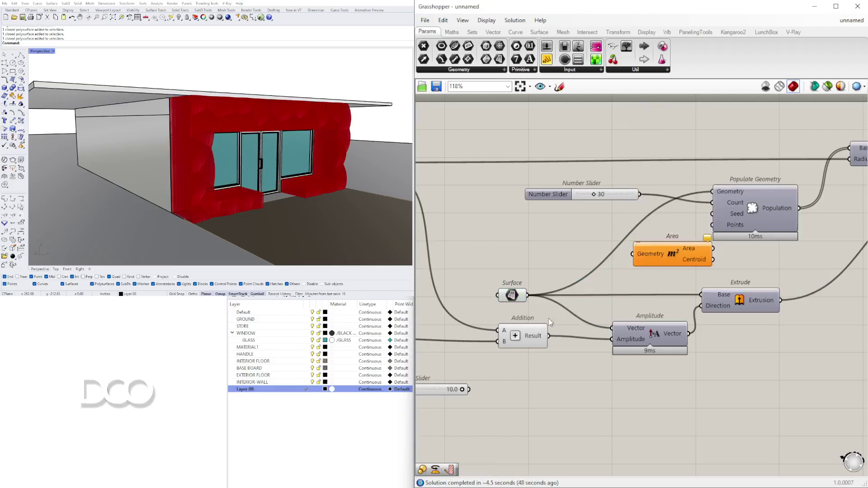
pyautogui.moveTo(527, 295); pyautogui.dragTo(725, 394)
pyautogui.moveTo(778, 394); pyautogui.dragTo(593, 344, button='right')
pyautogui.scroll(-3, 716, 356)
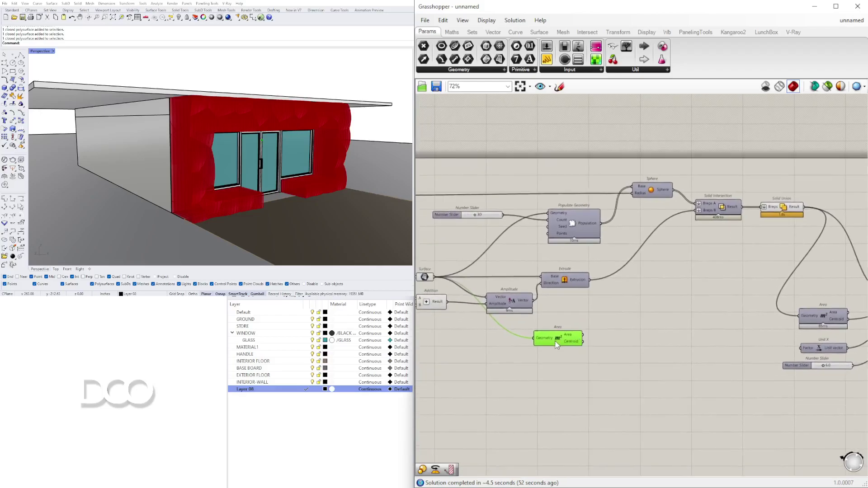
# Step: Add a Scale NU component beside the new Area component
pyautogui.click(778, 211)
pyautogui.click(588, 338)
pyautogui.doubleClick(642, 334)
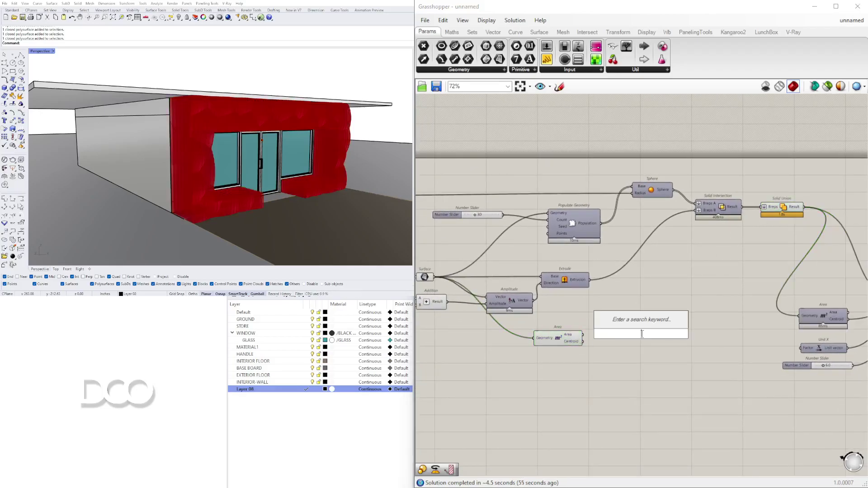
pyautogui.write('SCALE')
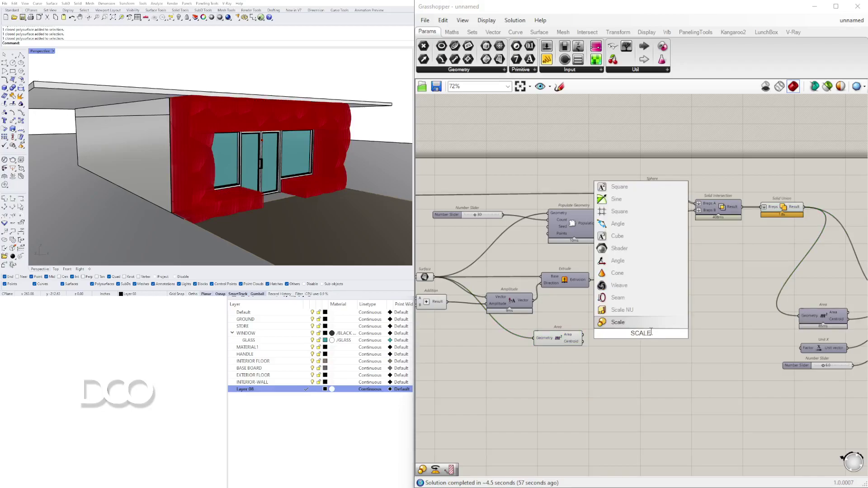
pyautogui.click(623, 310)
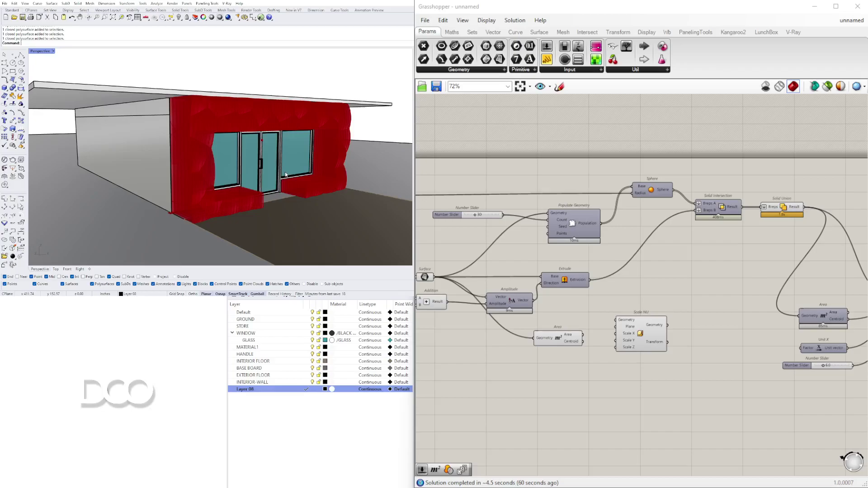
# Step: Connect the wall Area's Centroid to the Plane input of Scale NU
pyautogui.scroll(5, 285, 175)
pyautogui.moveTo(286, 175); pyautogui.dragTo(330, 176, button='right')
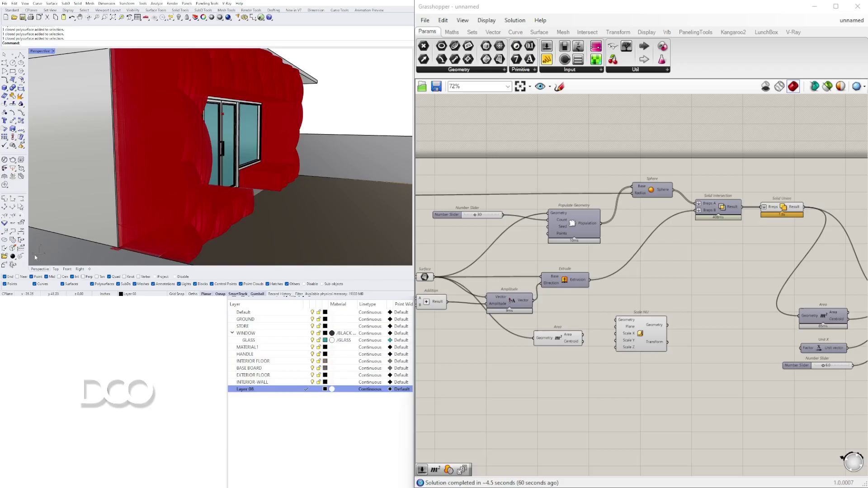
pyautogui.scroll(4, 590, 346)
pyautogui.click(589, 338)
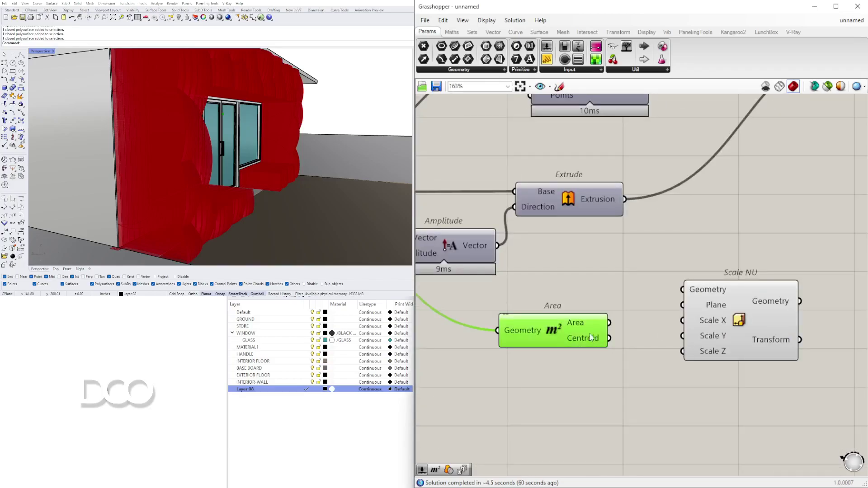
pyautogui.moveTo(610, 339); pyautogui.dragTo(682, 306)
# Step: Move the wall's Area component and the Scale NU component to the free canvas space below Solid Union
pyautogui.scroll(-5, 697, 317)
pyautogui.click(736, 334)
pyautogui.moveTo(736, 335); pyautogui.dragTo(511, 305, button='right')
pyautogui.scroll(2, 637, 346)
pyautogui.scroll(-2, 635, 345)
pyautogui.scroll(-3, 511, 305)
pyautogui.moveTo(714, 360); pyautogui.dragTo(644, 345, button='right')
pyautogui.moveTo(705, 348); pyautogui.dragTo(500, 253)
pyautogui.moveTo(556, 273); pyautogui.dragTo(656, 277)
pyautogui.click(526, 289)
pyautogui.moveTo(526, 289); pyautogui.dragTo(670, 305, button='right')
pyautogui.scroll(2, 633, 303)
pyautogui.moveTo(583, 333); pyautogui.dragTo(492, 283)
pyautogui.moveTo(570, 303); pyautogui.dragTo(676, 260)
# Step: Connect the Solid Union's Result to the Geometry input of Scale NU
pyautogui.scroll(2, 673, 250)
pyautogui.scroll(2, 672, 250)
pyautogui.click(653, 225)
pyautogui.moveTo(625, 196); pyautogui.dragTo(703, 296)
# Step: Add a Number Slider with three decimals below the Area component and set it to 0.500
pyautogui.doubleClick(538, 360)
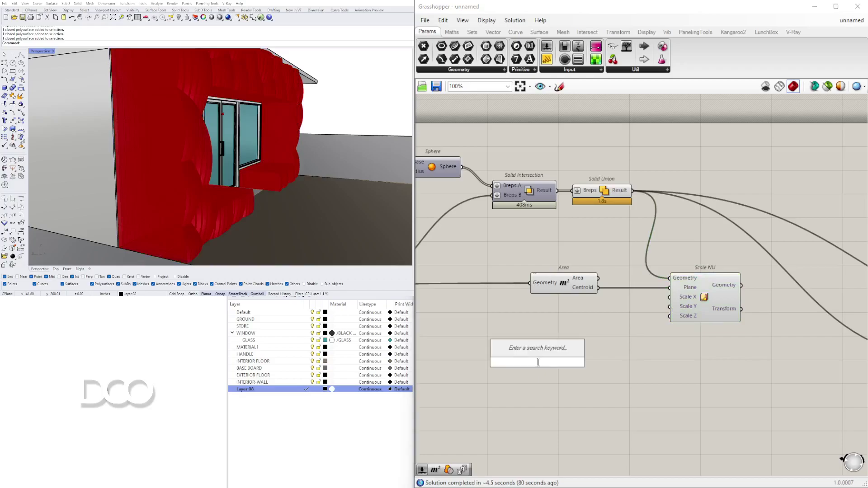
pyautogui.write('0.150')
pyautogui.press('Return')
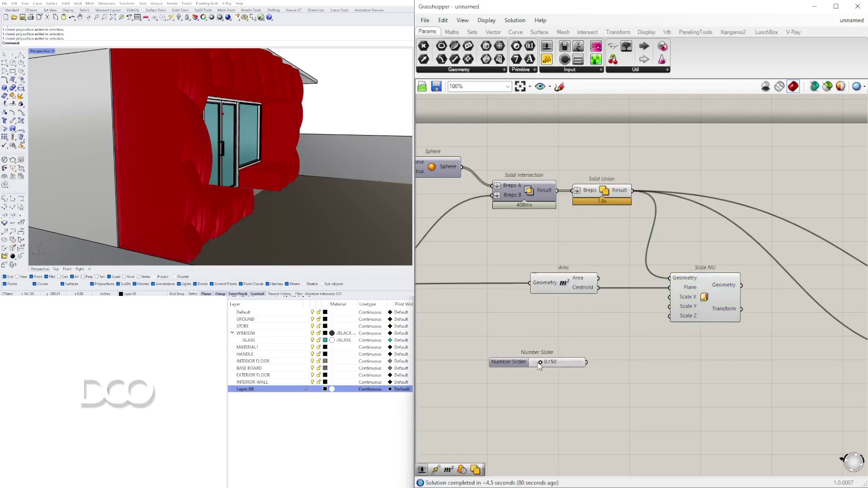
pyautogui.doubleClick(552, 362)
pyautogui.press('BackSpace')
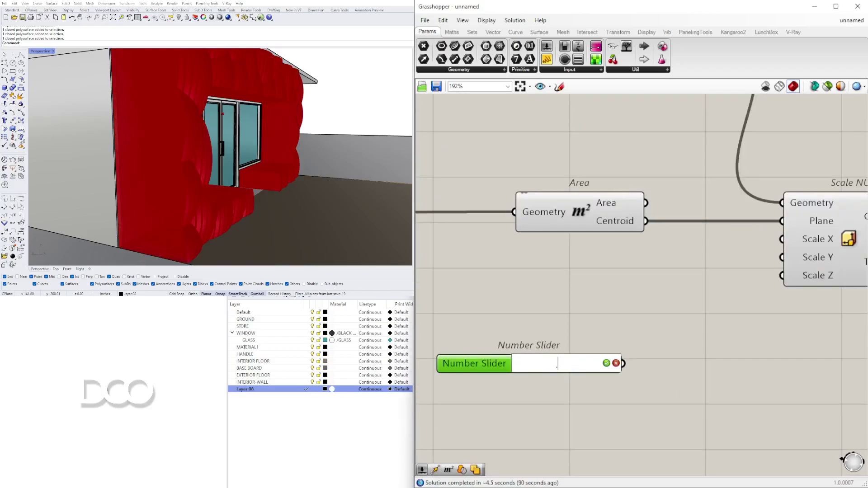
pyautogui.write('.5')
pyautogui.press('Return')
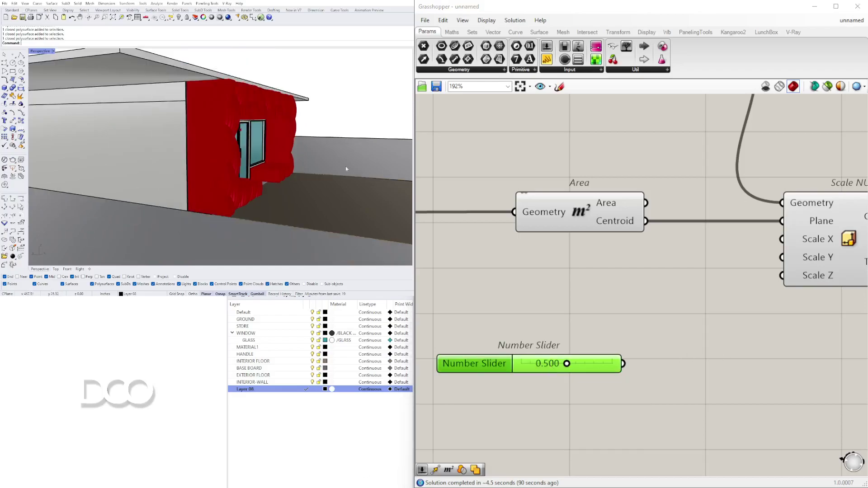
# Step: Connect the 0.500 slider to Scale NU's Scale Y input and check the scaled geometry from the building's side
pyautogui.moveTo(623, 363); pyautogui.dragTo(790, 257)
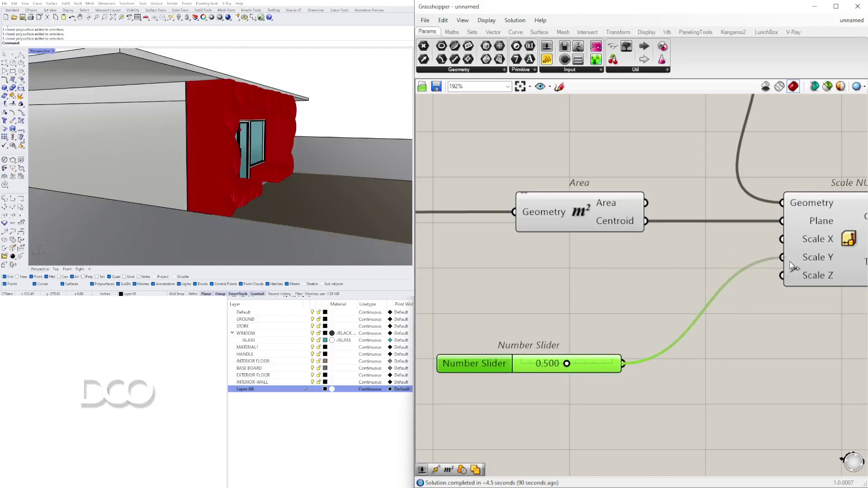
pyautogui.moveTo(762, 298); pyautogui.dragTo(579, 319, button='right')
pyautogui.click(676, 255)
pyautogui.click(208, 182)
pyautogui.moveTo(208, 183); pyautogui.dragTo(247, 185, button='right')
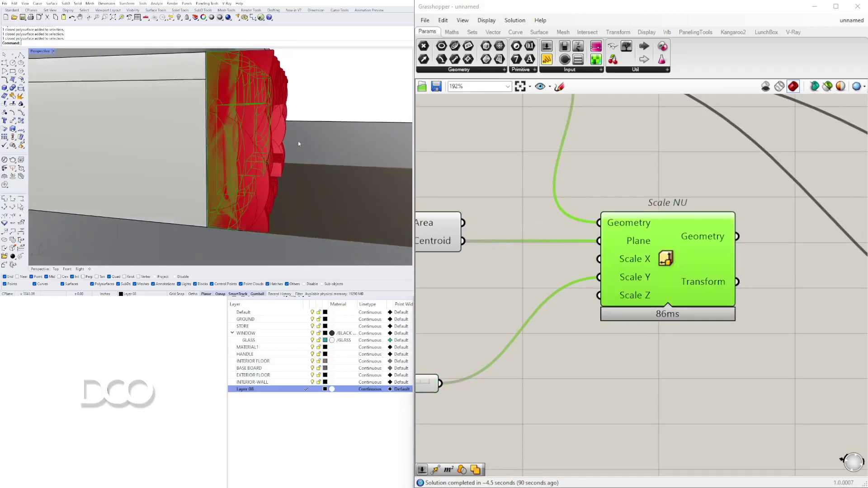
# Step: Set the Number Slider driving Populate Geometry's Count to 20 and check the facade from the front
pyautogui.scroll(-4, 556, 381)
pyautogui.moveTo(556, 381); pyautogui.dragTo(687, 381, button='right')
pyautogui.moveTo(558, 347); pyautogui.dragTo(642, 332, button='right')
pyautogui.scroll(-3, 642, 332)
pyautogui.moveTo(480, 321); pyautogui.dragTo(569, 319, button='right')
pyautogui.scroll(5, 568, 319)
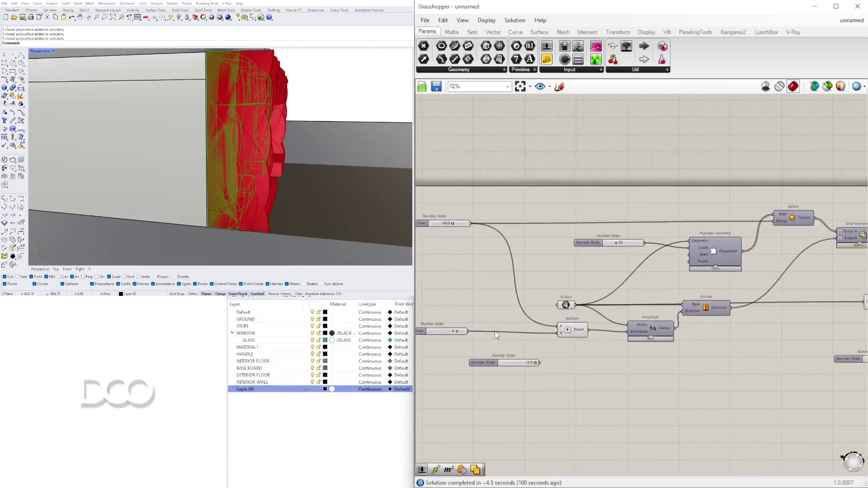
pyautogui.scroll(5, 687, 232)
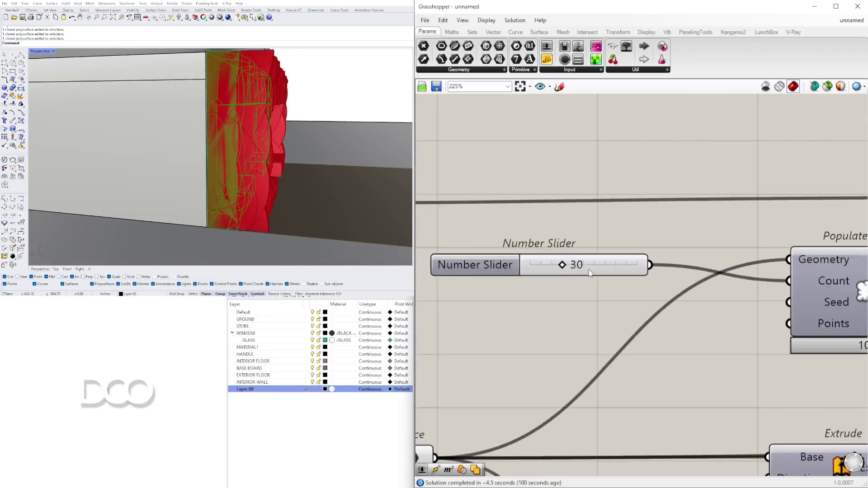
pyautogui.doubleClick(565, 262)
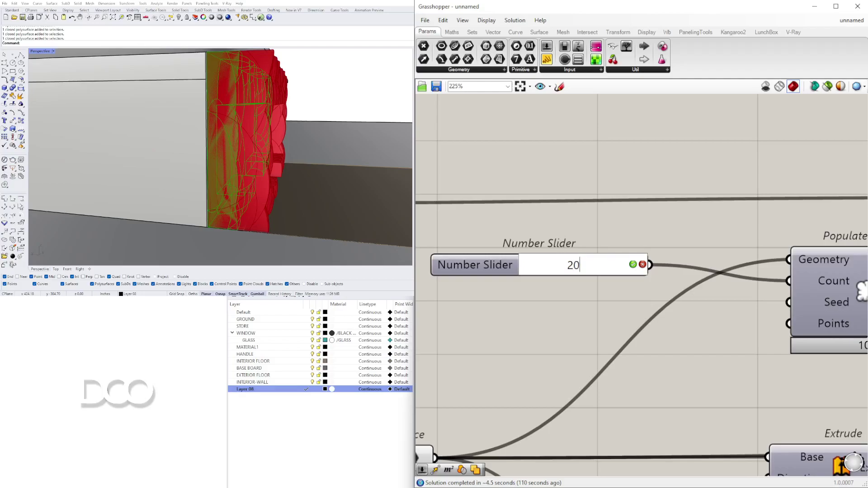
pyautogui.press('Return')
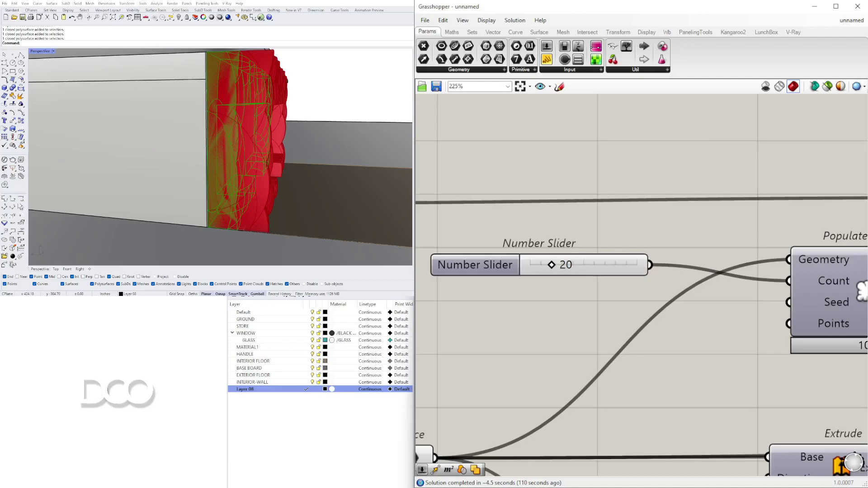
pyautogui.moveTo(288, 113); pyautogui.dragTo(381, 118, button='right')
pyautogui.moveTo(320, 157)
pyautogui.mouseDown(button='right')
pyautogui.moveTo(283, 139)
pyautogui.moveTo(324, 140)
pyautogui.mouseUp(button='right')
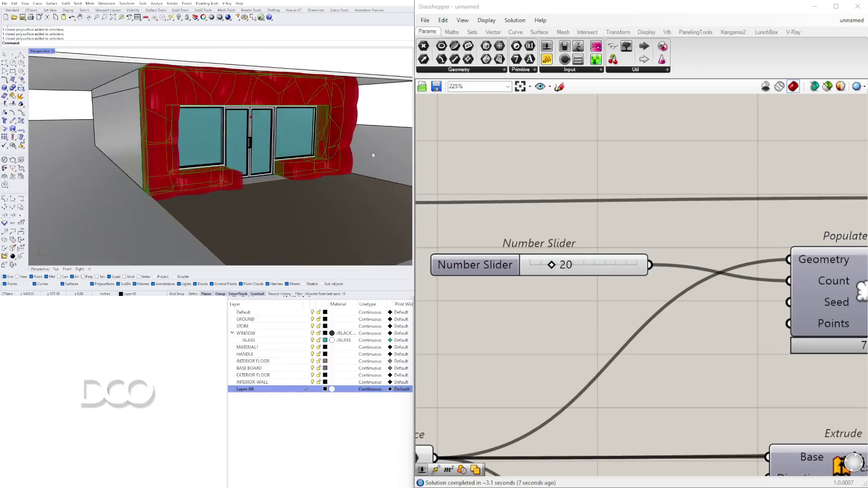
# Step: Set the Number Slider driving Populate Geometry's Count to 15 and check the facade
pyautogui.doubleClick(590, 271)
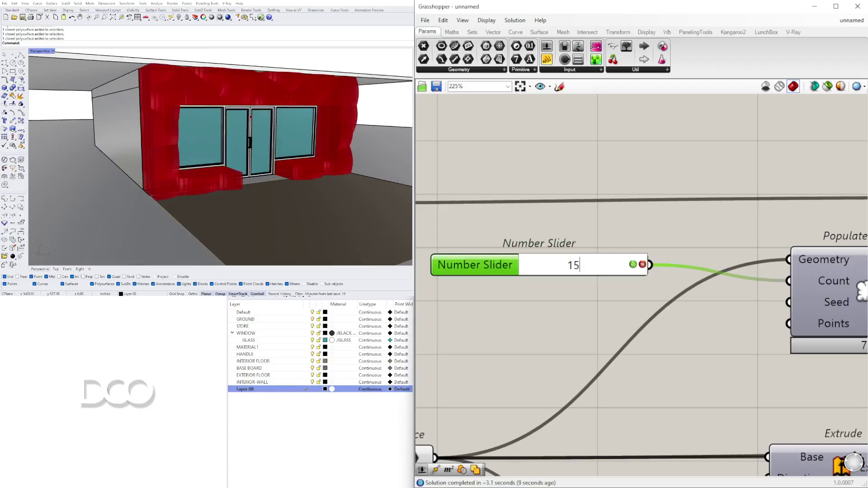
pyautogui.press('Return')
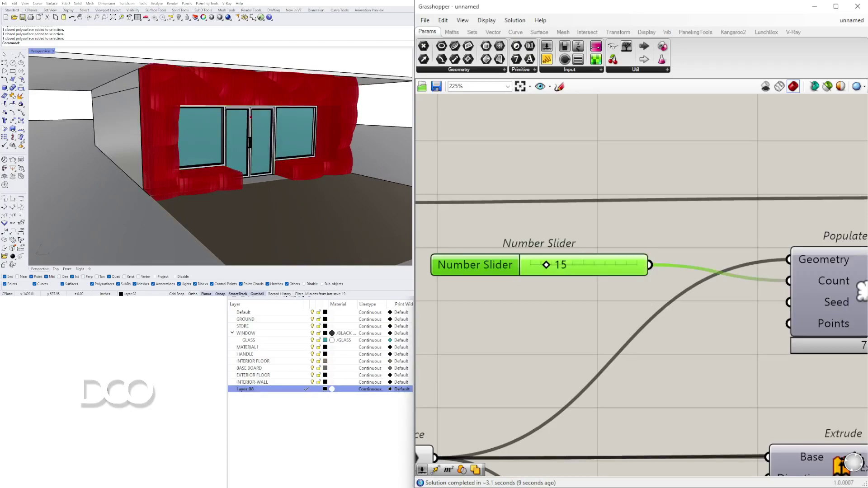
pyautogui.moveTo(249, 120); pyautogui.dragTo(307, 117, button='right')
# Step: Hide the previews of the Solid Intersection, Solid Union and wall Area components
pyautogui.scroll(-6, 617, 206)
pyautogui.moveTo(624, 415); pyautogui.dragTo(545, 297)
pyautogui.middleClick(549, 299)
pyautogui.click(577, 270)
pyautogui.moveTo(738, 300); pyautogui.dragTo(367, 298, button='right')
pyautogui.moveTo(609, 388); pyautogui.dragTo(677, 374, button='right')
pyautogui.moveTo(677, 335); pyautogui.dragTo(609, 206)
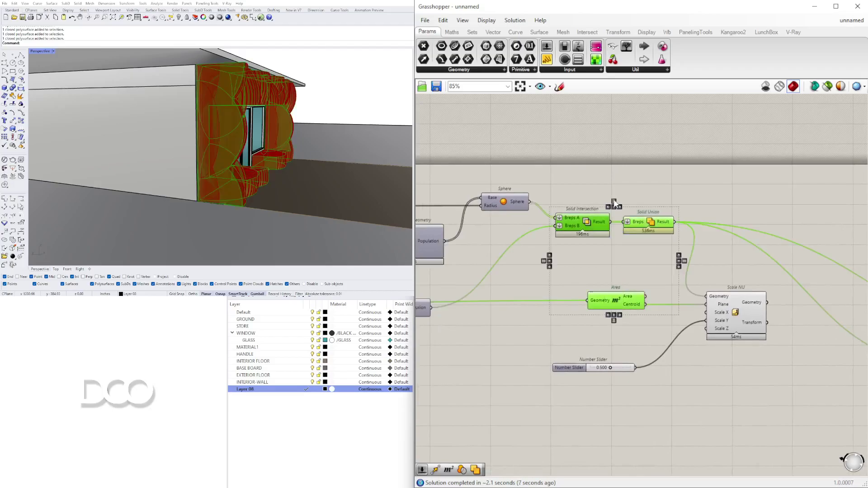
pyautogui.middleClick(617, 200)
pyautogui.scroll(1, 630, 192)
pyautogui.click(644, 172)
# Step: Select Scale NU and Solid Union in turn to compare the scaled and unscaled geometry on the facade
pyautogui.moveTo(338, 191); pyautogui.dragTo(312, 194, button='right')
pyautogui.scroll(-3, 656, 281)
pyautogui.moveTo(656, 281); pyautogui.dragTo(468, 262, button='right')
pyautogui.click(521, 298)
pyautogui.scroll(1, 611, 298)
pyautogui.scroll(-2, 618, 308)
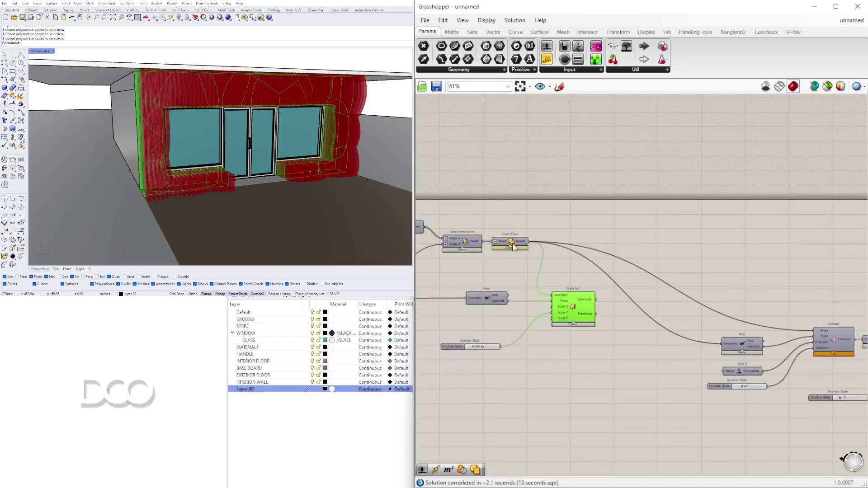
pyautogui.click(511, 243)
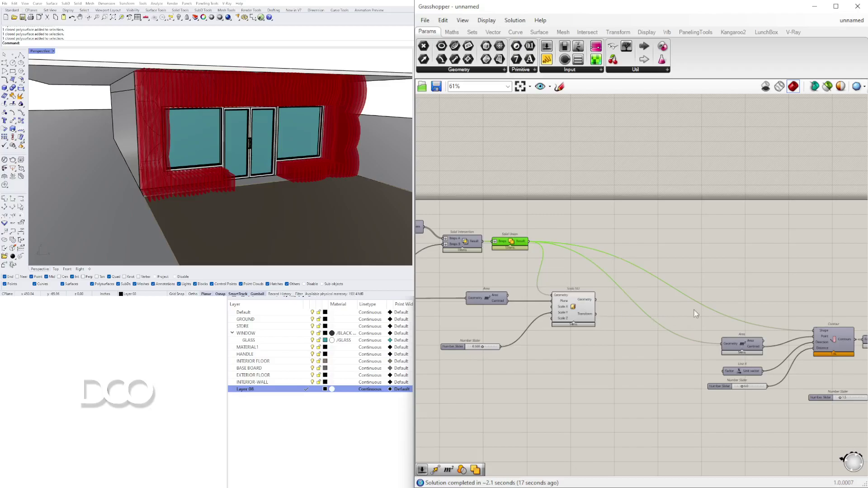
# Step: Insert a Relay on the wires feeding the contour's Area and Contour components, and supply it from Scale NU's Geometry output
pyautogui.doubleClick(685, 299)
pyautogui.moveTo(692, 297); pyautogui.dragTo(720, 349)
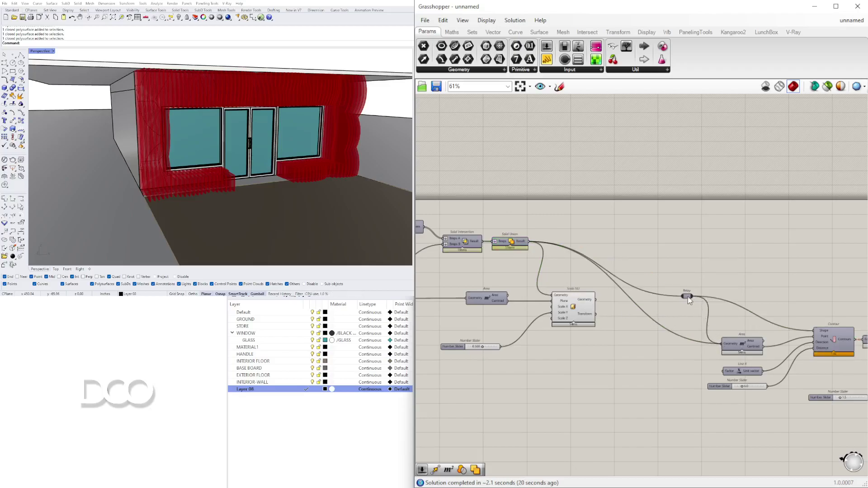
pyautogui.click(511, 242)
pyautogui.click(829, 333)
pyautogui.click(740, 339)
pyautogui.moveTo(688, 297)
pyautogui.mouseDown()
pyautogui.moveTo(689, 284)
pyautogui.moveTo(686, 304)
pyautogui.mouseUp()
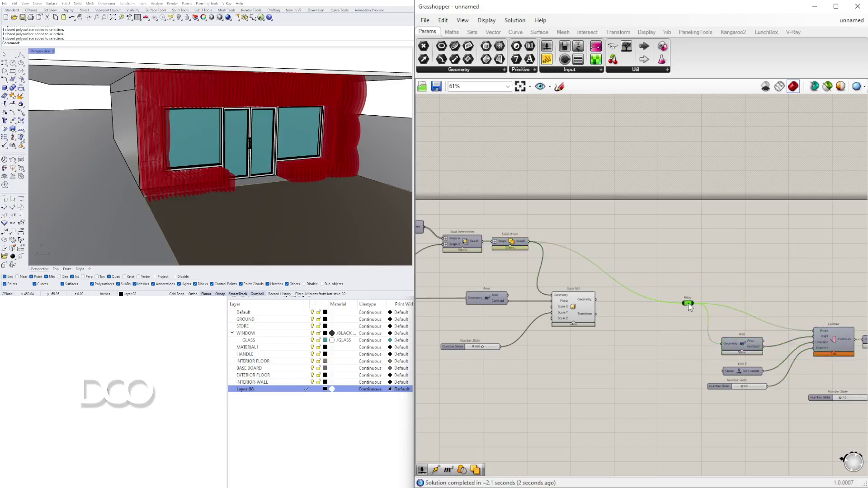
pyautogui.moveTo(599, 302); pyautogui.dragTo(675, 310)
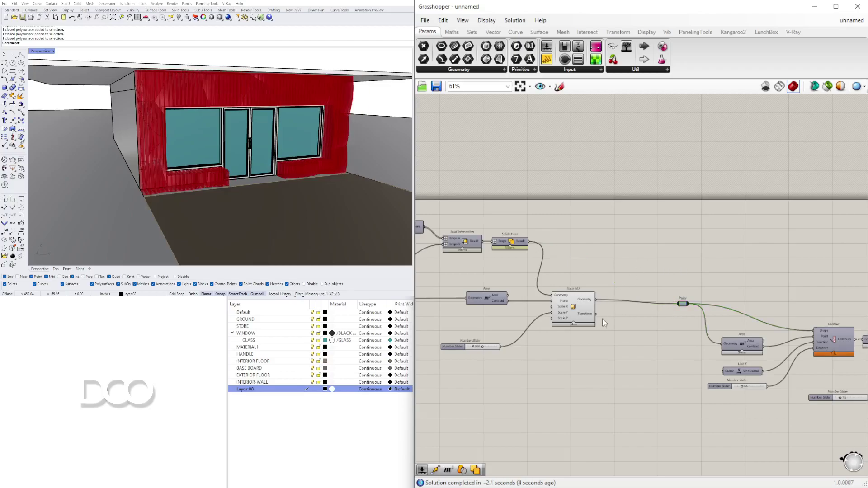
# Step: Hide the Scale NU component's preview and check the scaled slats on the facade
pyautogui.moveTo(624, 385); pyautogui.dragTo(680, 381, button='right')
pyautogui.moveTo(680, 380); pyautogui.dragTo(520, 230)
pyautogui.middleClick(573, 216)
pyautogui.click(605, 186)
pyautogui.click(741, 253)
pyautogui.moveTo(802, 293); pyautogui.dragTo(619, 272, button='right')
pyautogui.scroll(1, 619, 272)
pyautogui.click(288, 454)
pyautogui.moveTo(174, 199); pyautogui.dragTo(131, 172, button='right')
pyautogui.moveTo(222, 126); pyautogui.dragTo(302, 157, button='right')
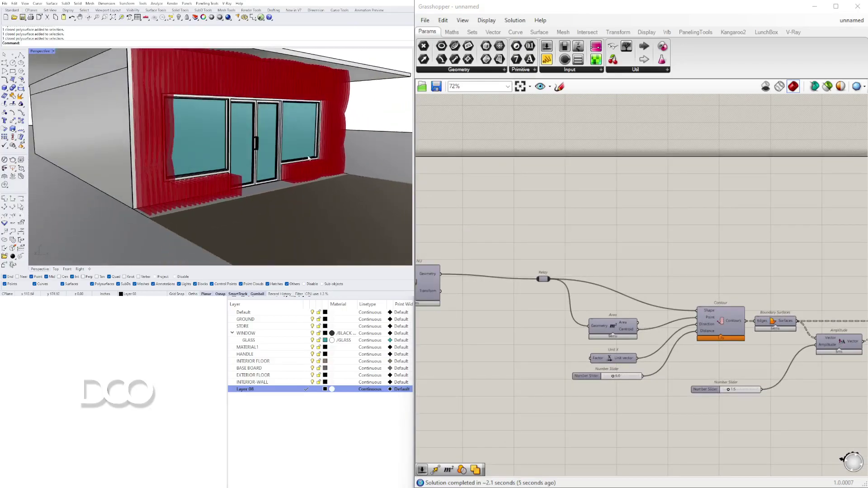
# Step: Set the Number Slider driving Scale NU's Scale Y to 0.2 and check the facade depth from the side
pyautogui.scroll(3, 630, 369)
pyautogui.moveTo(630, 369); pyautogui.dragTo(675, 357, button='right')
pyautogui.scroll(-2, 769, 391)
pyautogui.scroll(1, 613, 385)
pyautogui.moveTo(805, 397); pyautogui.dragTo(473, 363, button='right')
pyautogui.scroll(-1, 606, 385)
pyautogui.scroll(-2, 544, 353)
pyautogui.moveTo(452, 267); pyautogui.dragTo(745, 283, button='right')
pyautogui.scroll(3, 497, 330)
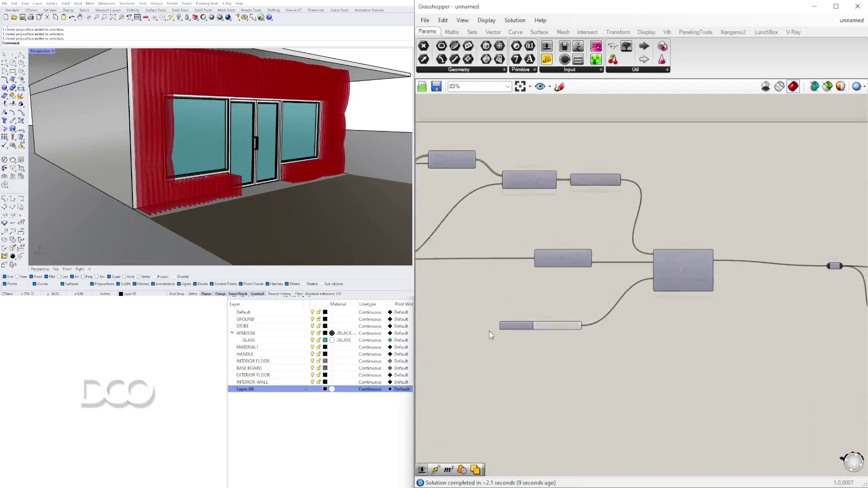
pyautogui.scroll(7, 576, 299)
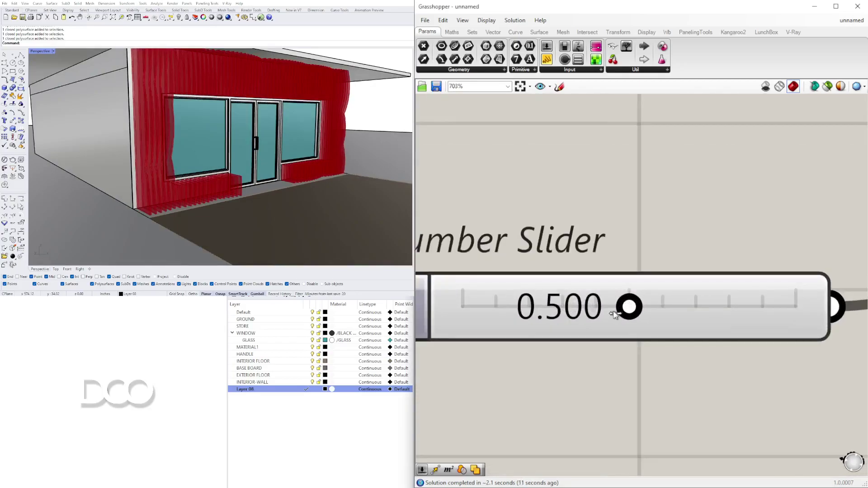
pyautogui.moveTo(585, 310); pyautogui.dragTo(564, 308)
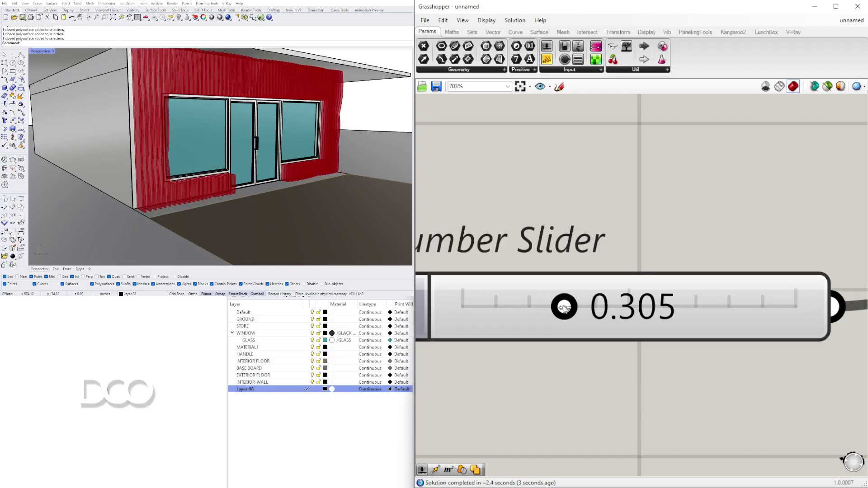
pyautogui.doubleClick(597, 309)
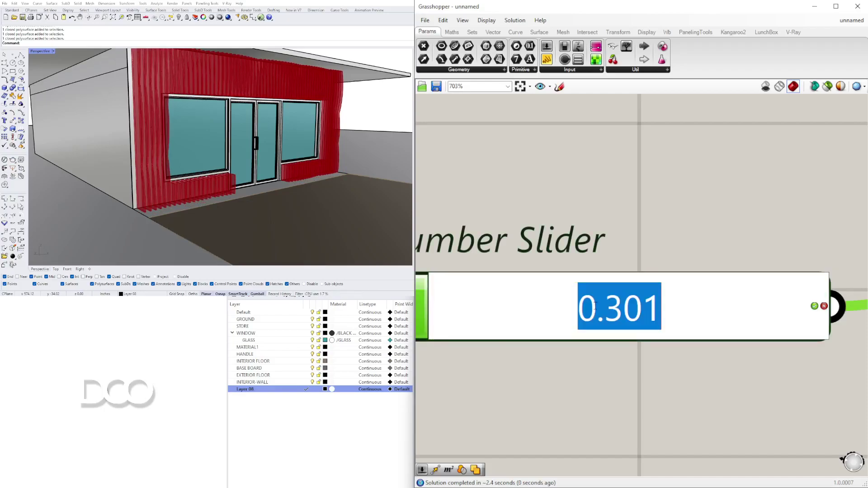
pyautogui.write('.2')
pyautogui.press('Return')
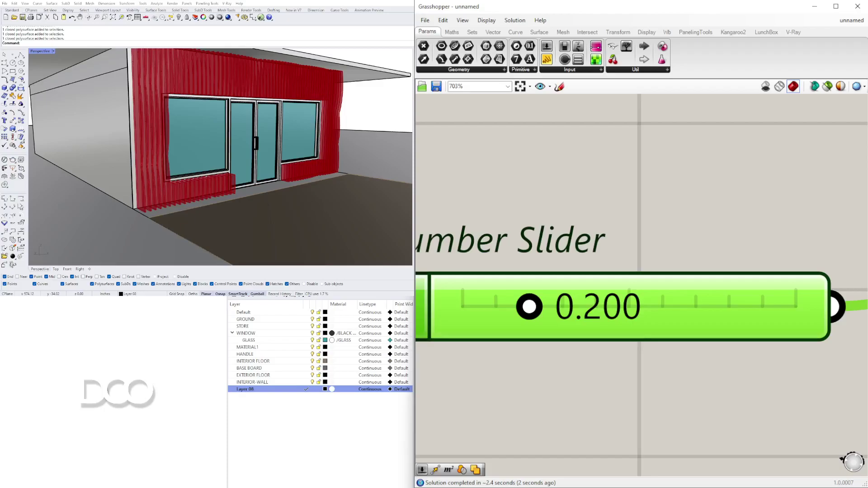
pyautogui.moveTo(274, 128); pyautogui.dragTo(205, 127, button='right')
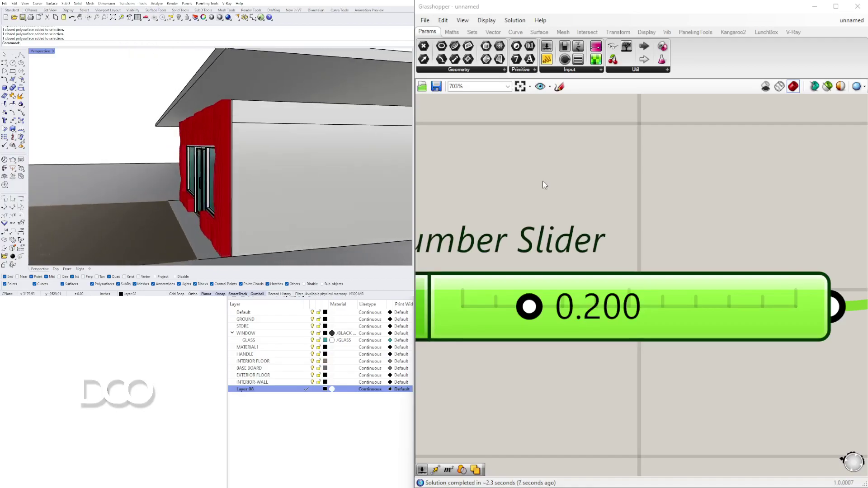
# Step: Try a Count of 10 on Populate Geometry's Number Slider, check the facade, and restore the value to 15
pyautogui.scroll(-10, 544, 185)
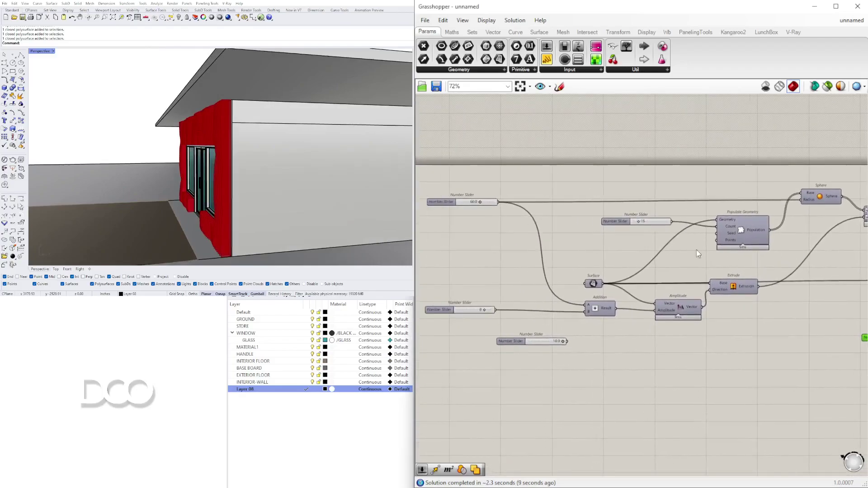
pyautogui.scroll(3, 506, 229)
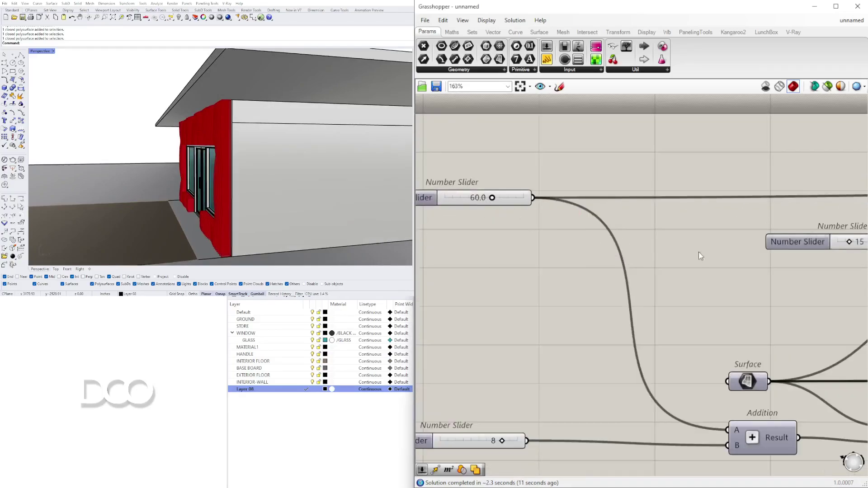
pyautogui.moveTo(701, 252); pyautogui.dragTo(621, 241, button='right')
pyautogui.scroll(2, 589, 225)
pyautogui.doubleClick(590, 224)
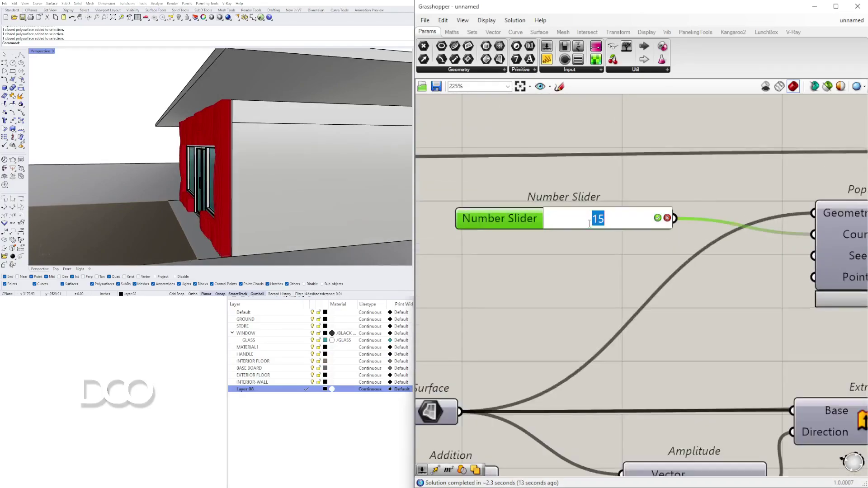
pyautogui.press('Return')
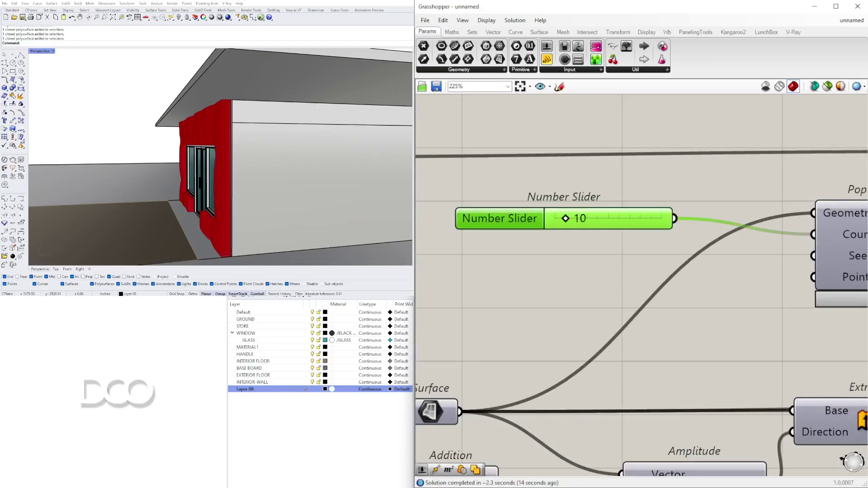
pyautogui.moveTo(213, 119); pyautogui.dragTo(233, 181, button='right')
pyautogui.scroll(-6, 258, 153)
pyautogui.scroll(6, 262, 156)
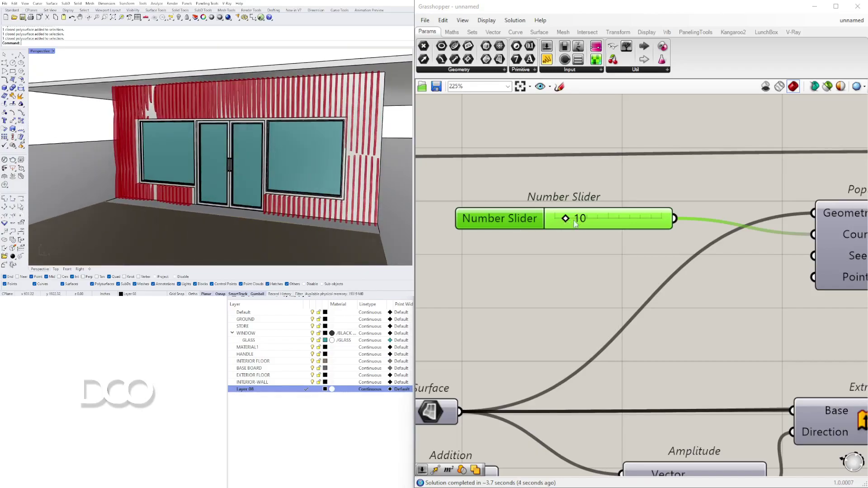
pyautogui.doubleClick(587, 221)
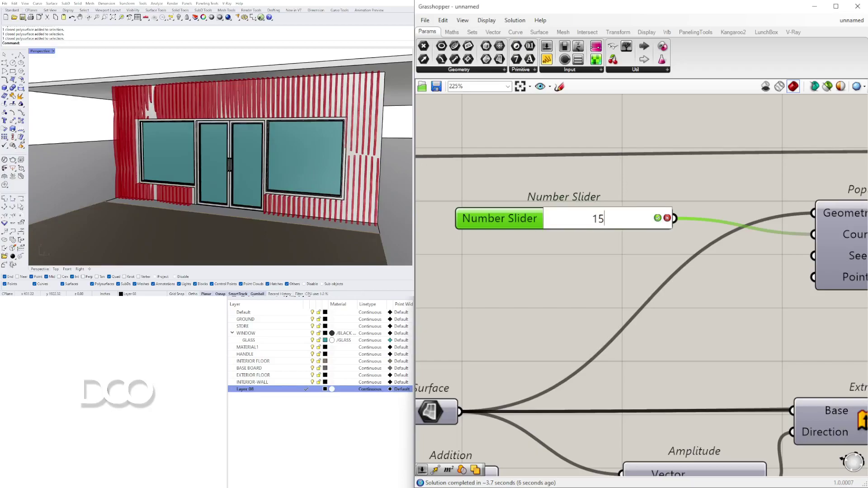
pyautogui.press('Return')
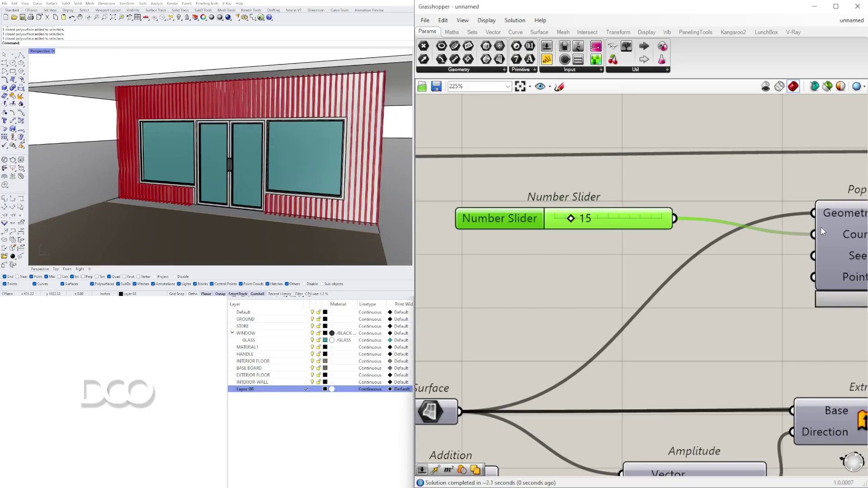
# Step: Add a Custom Preview component and connect the final Extrude's Extrusion output to its Geometry input
pyautogui.scroll(-5, 680, 191)
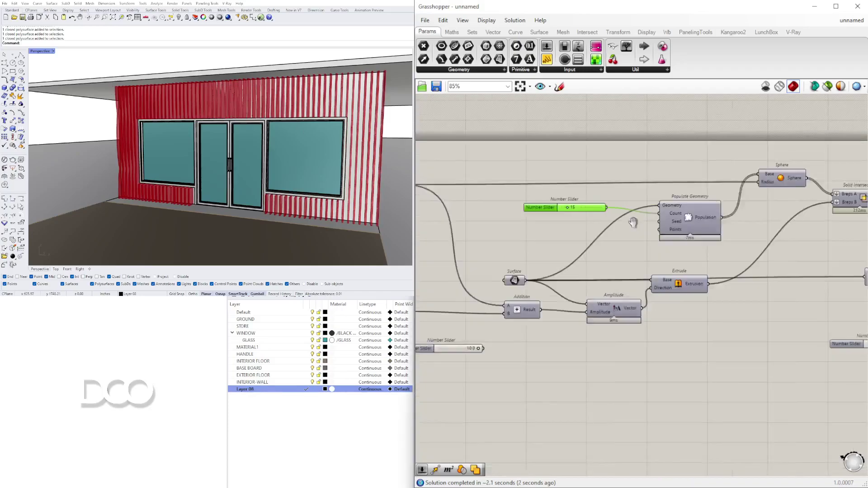
pyautogui.scroll(-2, 633, 303)
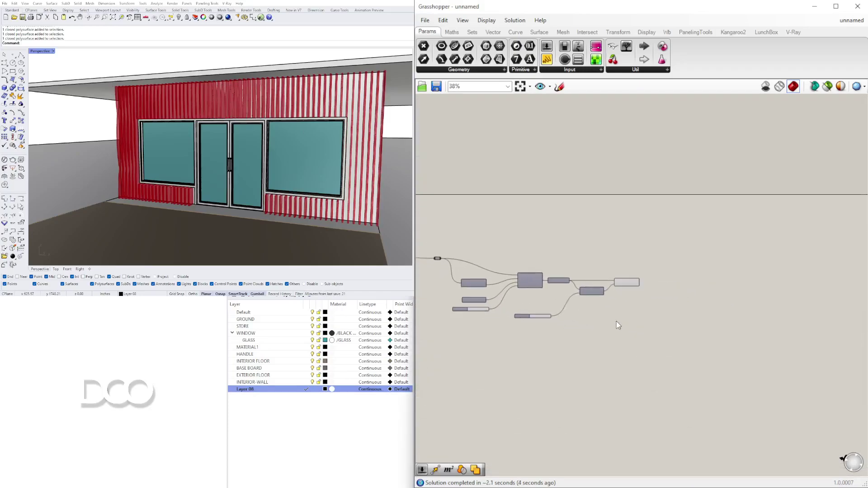
pyautogui.doubleClick(677, 340)
pyautogui.write('CUST')
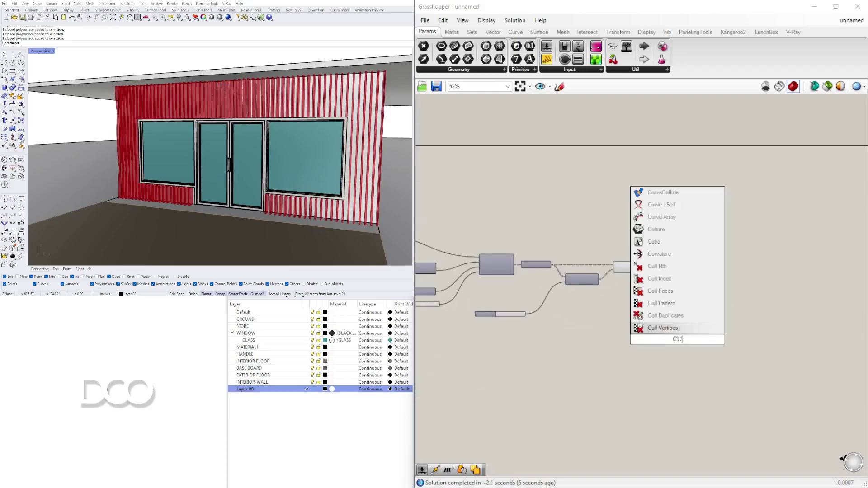
pyautogui.click(661, 326)
pyautogui.scroll(4, 661, 321)
pyautogui.moveTo(693, 307); pyautogui.dragTo(693, 257)
pyautogui.click(603, 193)
pyautogui.moveTo(630, 193); pyautogui.dragTo(715, 234)
pyautogui.click(705, 288)
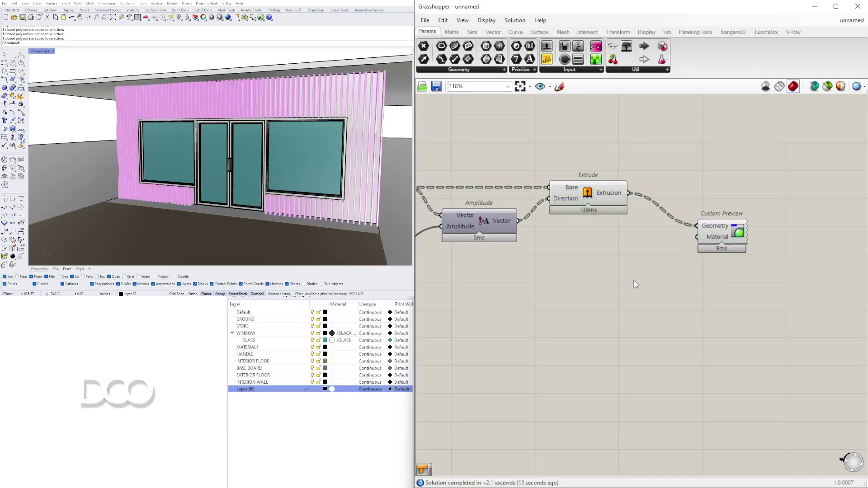
# Step: Add a Colour Swatch and connect it to the Custom Preview's Material input
pyautogui.doubleClick(636, 283)
pyautogui.write('SWA')
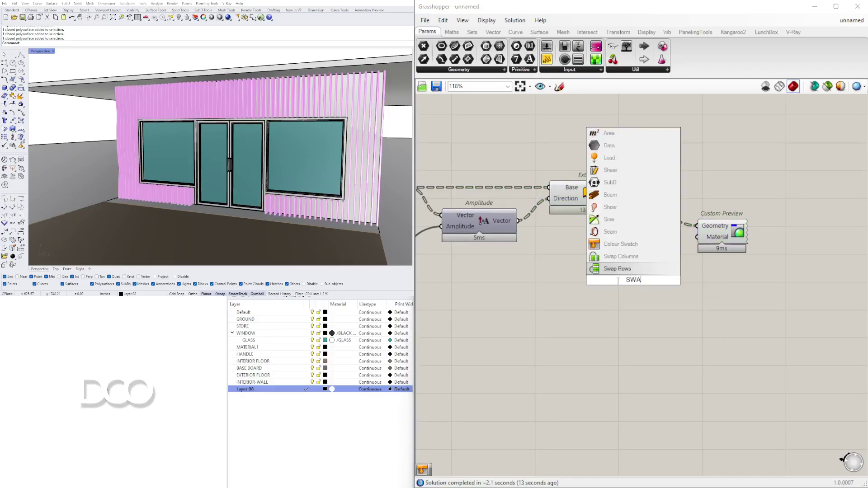
pyautogui.click(623, 245)
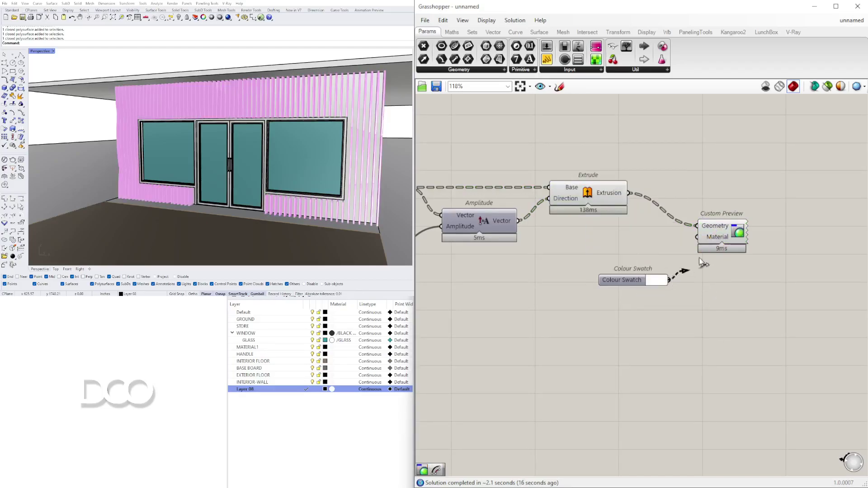
pyautogui.moveTo(706, 240); pyautogui.dragTo(707, 240)
pyautogui.moveTo(714, 239); pyautogui.dragTo(729, 232)
# Step: Hide the final Extrude component's preview and check the slats in the swatch colour
pyautogui.moveTo(631, 237); pyautogui.dragTo(577, 162)
pyautogui.middleClick(590, 161)
pyautogui.click(624, 127)
pyautogui.moveTo(386, 123); pyautogui.dragTo(301, 137, button='right')
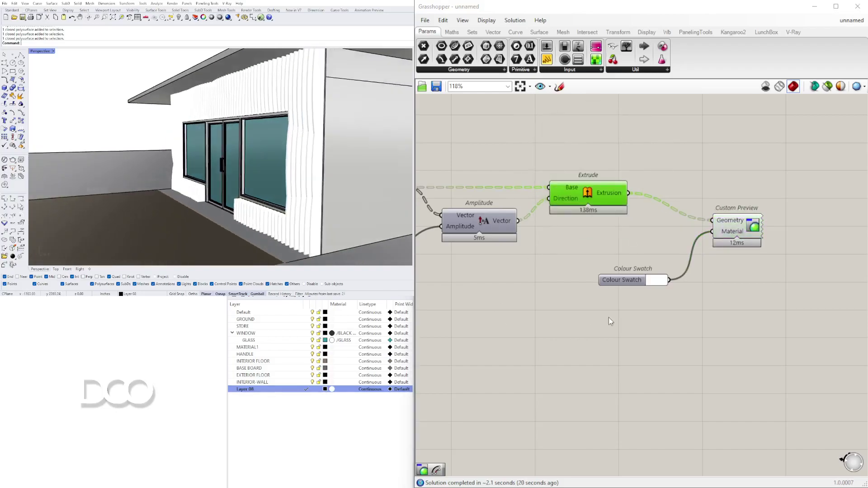
# Step: Change the Colour Swatch to a brown tone and check the facade
pyautogui.click(660, 285)
pyautogui.moveTo(724, 328); pyautogui.dragTo(715, 343)
pyautogui.moveTo(690, 380)
pyautogui.mouseDown()
pyautogui.moveTo(700, 380)
pyautogui.moveTo(687, 381)
pyautogui.mouseUp()
pyautogui.click(674, 434)
pyautogui.moveTo(203, 135); pyautogui.dragTo(230, 148, button='right')
# Step: Bake the final Extrude component's slats into Rhino and turn off all Grasshopper preview geometry
pyautogui.moveTo(562, 211); pyautogui.dragTo(681, 211, button='right')
pyautogui.click(710, 188)
pyautogui.middleClick(706, 194)
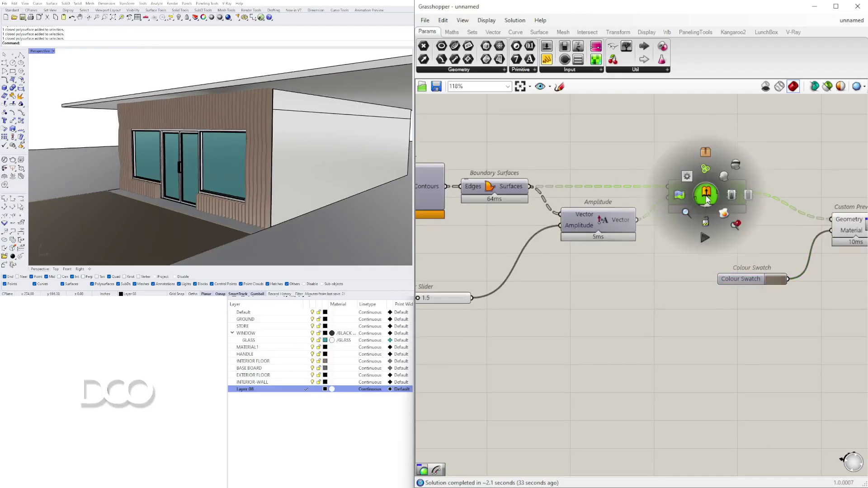
pyautogui.click(722, 216)
pyautogui.click(766, 87)
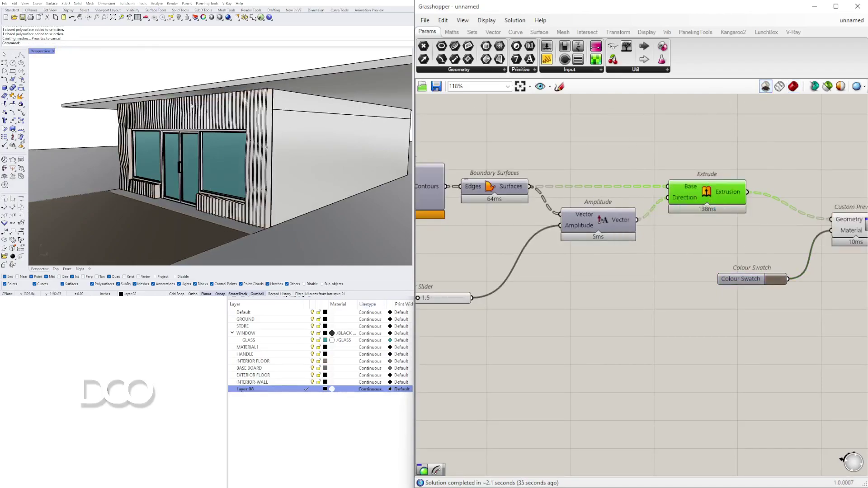
# Step: Switch the Perspective viewport to Rendered display and view the storefront from the front
pyautogui.click(44, 51)
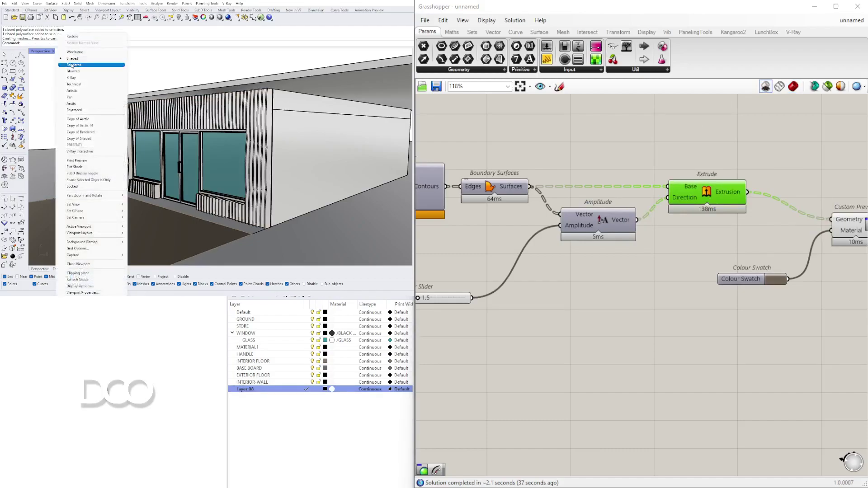
pyautogui.click(72, 66)
pyautogui.moveTo(268, 112); pyautogui.dragTo(97, 180, button='right')
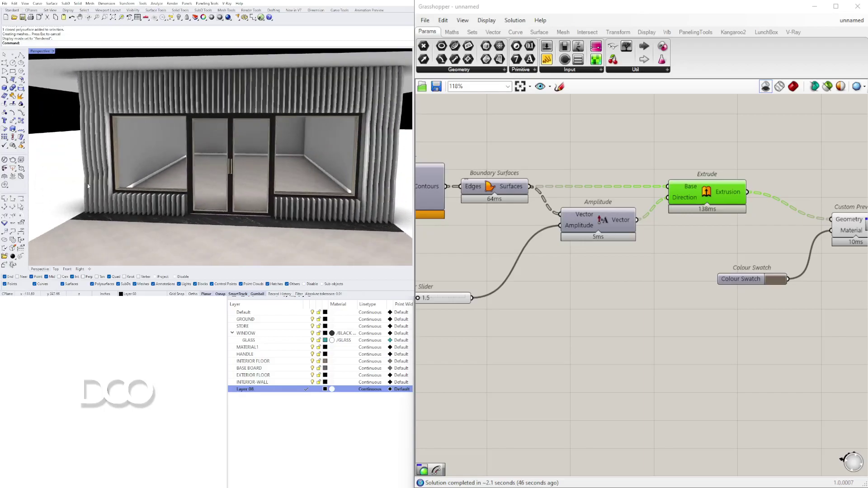
# Step: Examine the slats below the window up close and switch to the browser showing the storefront reference photo
pyautogui.scroll(5, 177, 205)
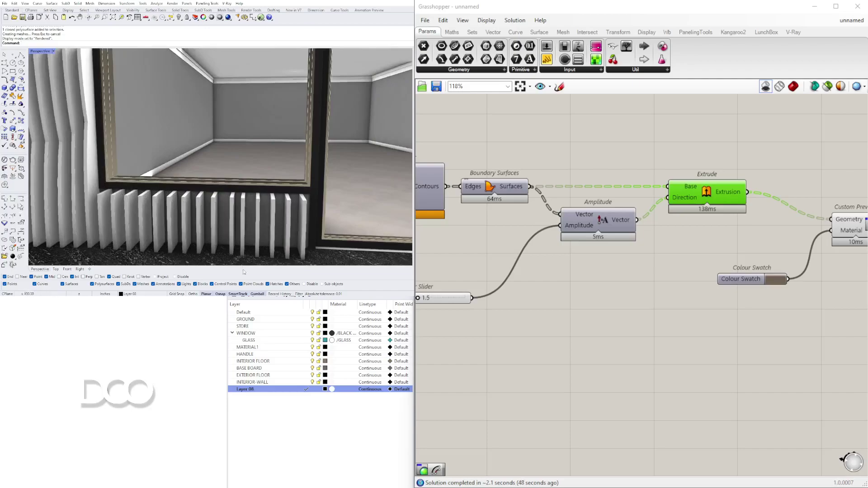
pyautogui.moveTo(263, 296)
pyautogui.click(294, 274)
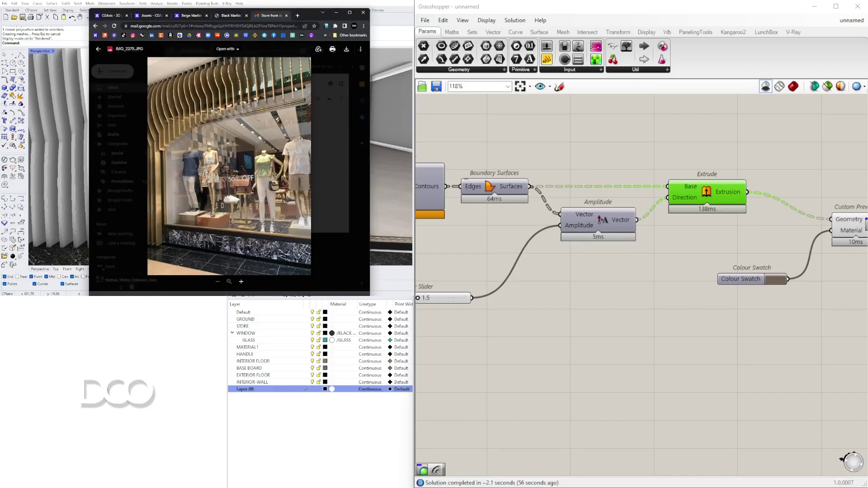
# Step: Return from the browser to the model, then review the baked facade and the Contour part of the definition
pyautogui.click(337, 12)
pyautogui.moveTo(232, 108)
pyautogui.mouseDown(button='right')
pyautogui.moveTo(244, 165)
pyautogui.moveTo(230, 155)
pyautogui.mouseUp(button='right')
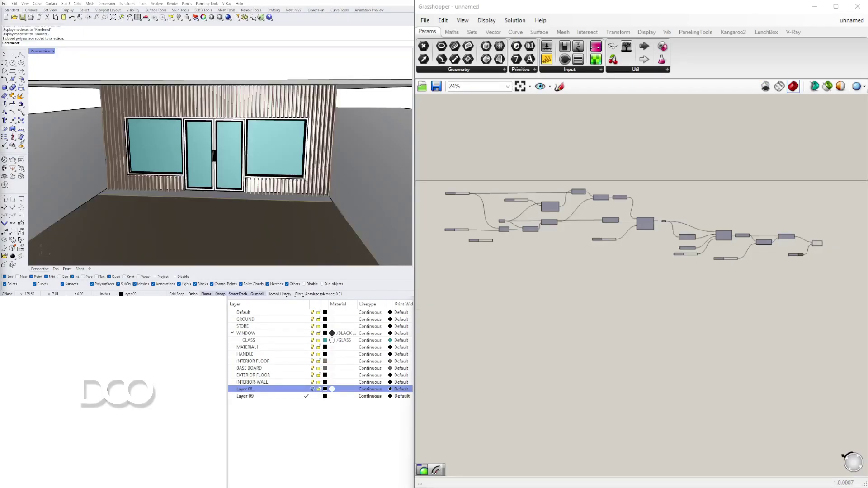
pyautogui.moveTo(215, 158); pyautogui.dragTo(149, 108, button='right')
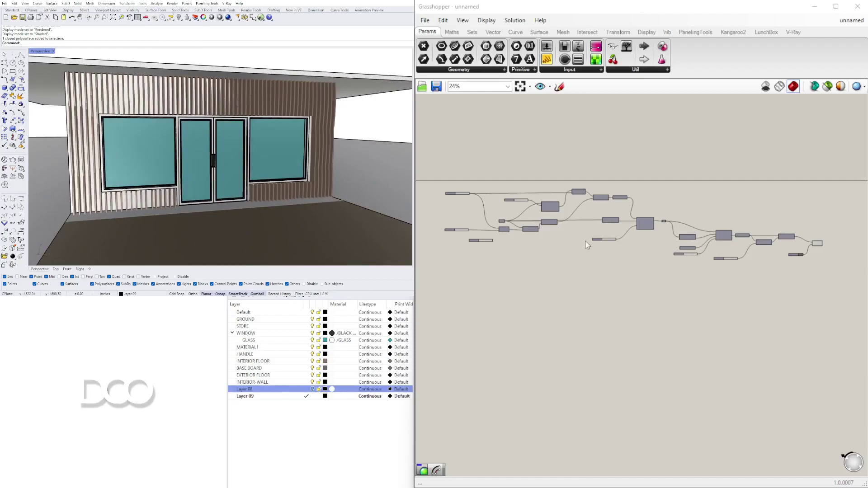
pyautogui.scroll(5, 643, 222)
pyautogui.moveTo(650, 252); pyautogui.dragTo(783, 268, button='right')
pyautogui.click(650, 294)
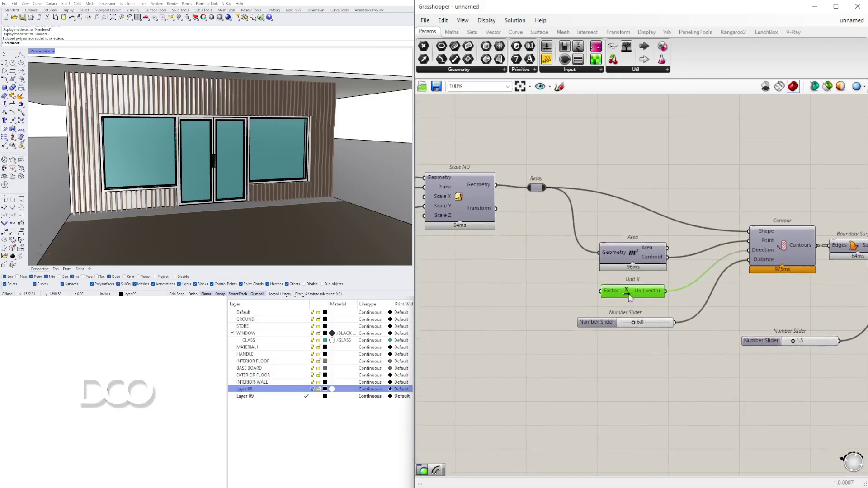
pyautogui.scroll(-5, 322, 190)
pyautogui.scroll(2, 321, 189)
pyautogui.moveTo(159, 199); pyautogui.dragTo(157, 205, button='right')
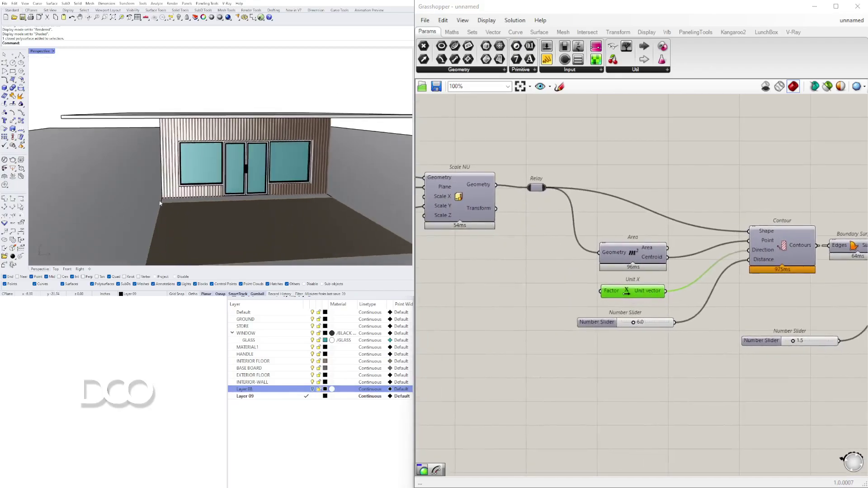
# Step: Add an XZ Plane component in the empty canvas area below the Scale NU part of the definition
pyautogui.click(793, 88)
pyautogui.scroll(-3, 597, 219)
pyautogui.moveTo(597, 219); pyautogui.dragTo(784, 241, button='right')
pyautogui.moveTo(711, 310); pyautogui.dragTo(668, 279, button='right')
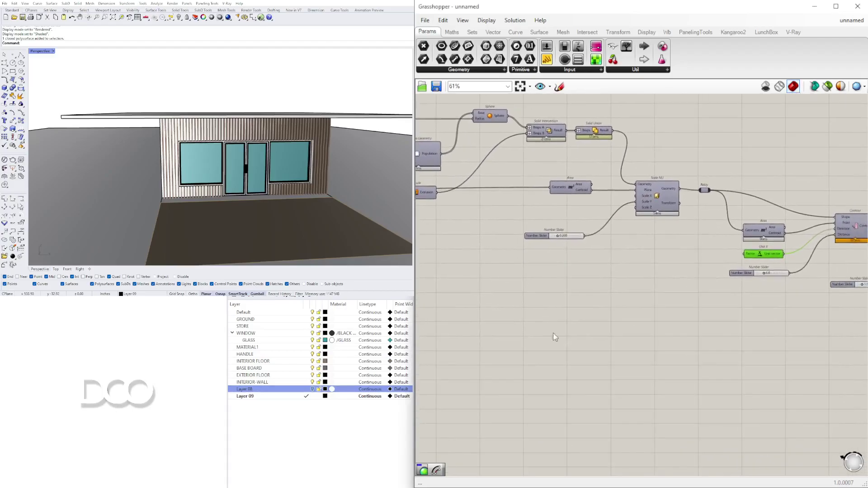
pyautogui.doubleClick(548, 336)
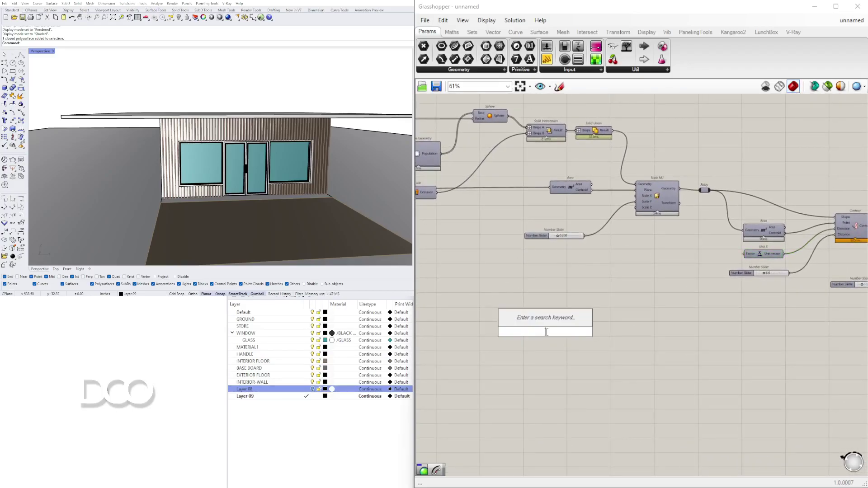
pyautogui.write('xz pl')
pyautogui.click(541, 321)
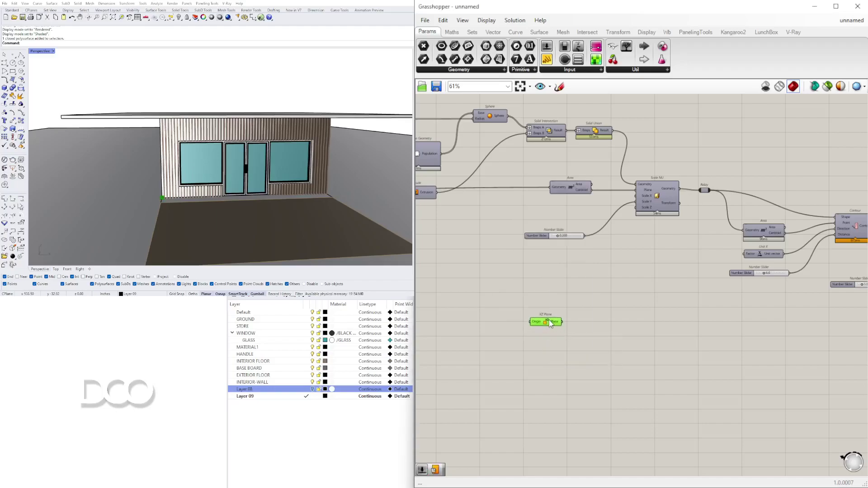
pyautogui.doubleClick(608, 327)
pyautogui.write('rectangle')
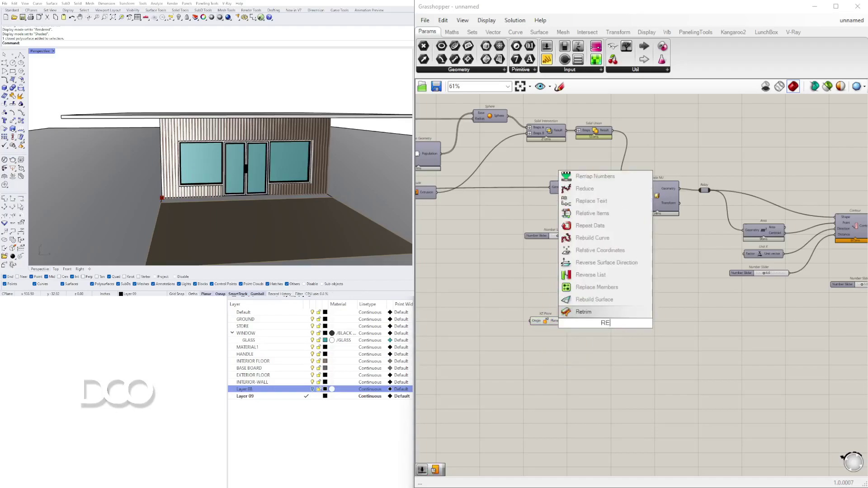
pyautogui.press('Return')
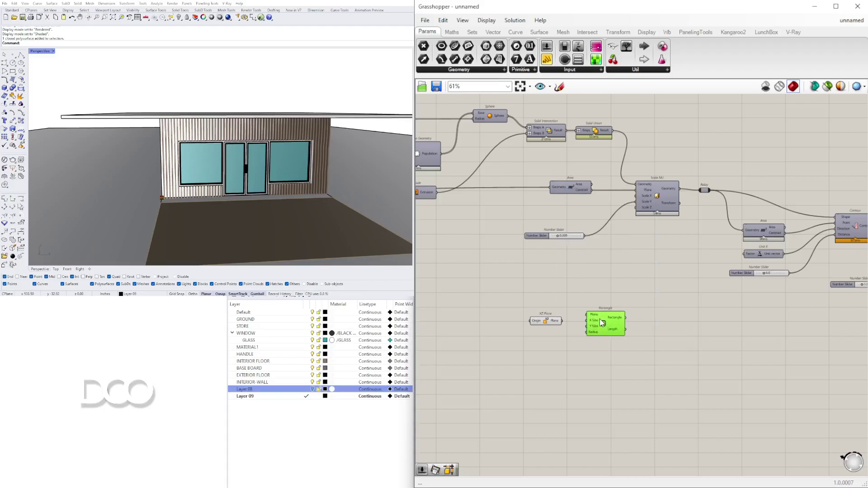
pyautogui.press('Delete')
# Step: Add a Plane Surface component beside XZ Plane and connect the XZ Plane output to its Plane input
pyautogui.doubleClick(599, 318)
pyautogui.write('SURF')
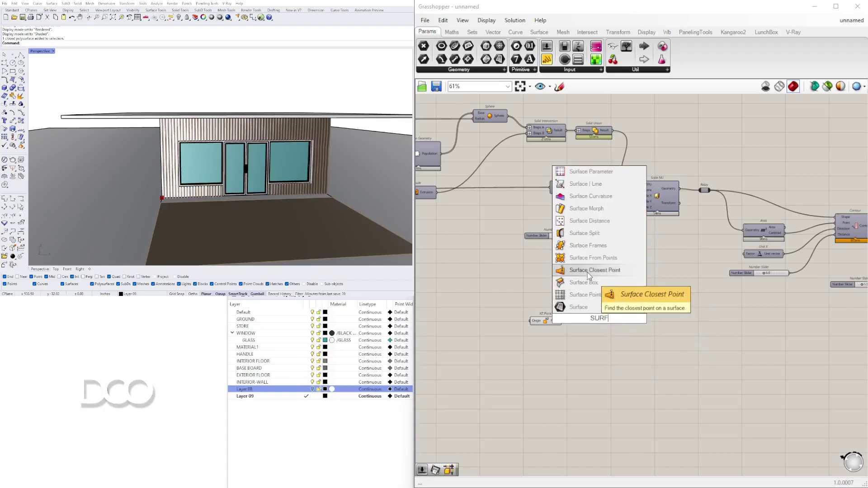
pyautogui.press('BackSpace')
pyautogui.press('BackSpace')
pyautogui.press('BackSpace')
pyautogui.press('BackSpace')
pyautogui.write('PLANE')
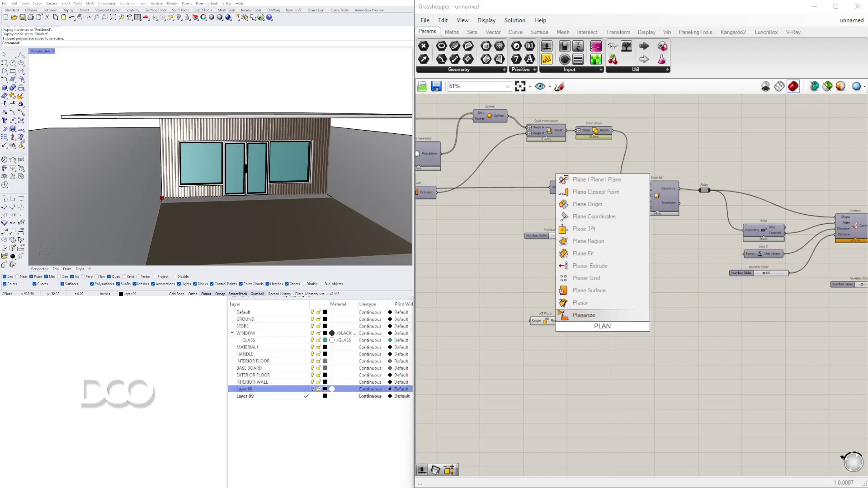
pyautogui.click(589, 291)
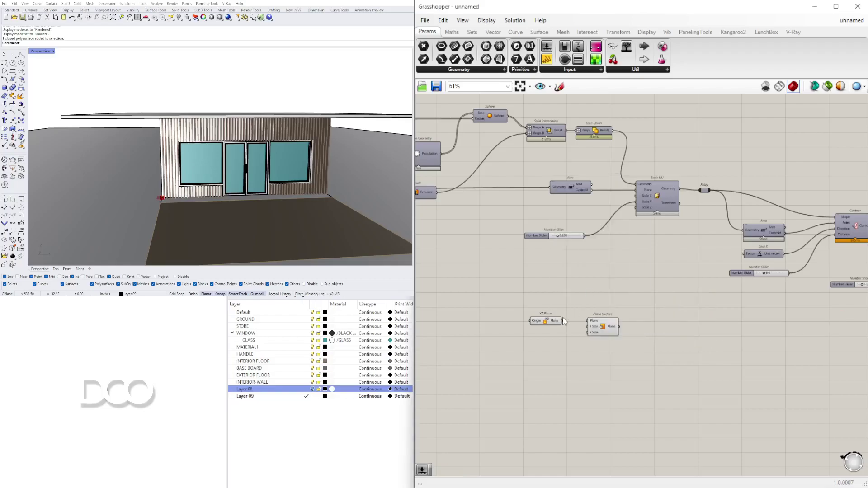
pyautogui.click(590, 325)
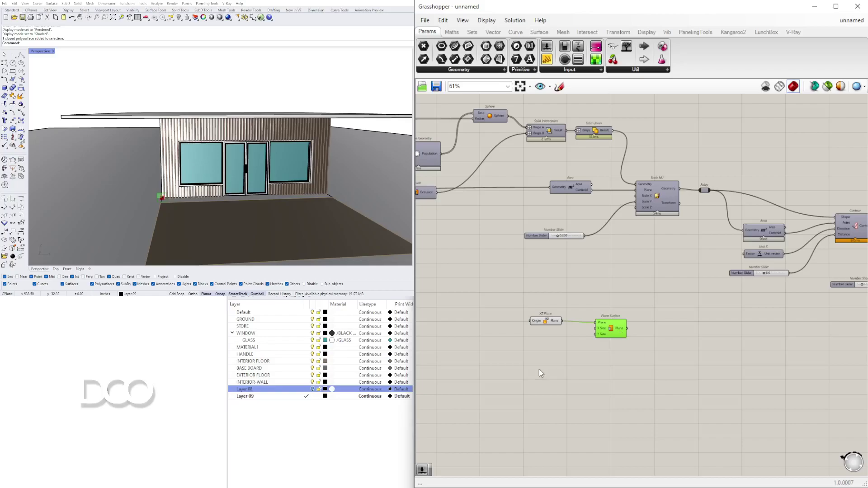
# Step: Examine the Plane Surface preview at the bottom corner of the slatted facade
pyautogui.scroll(3, 577, 330)
pyautogui.scroll(10, 149, 198)
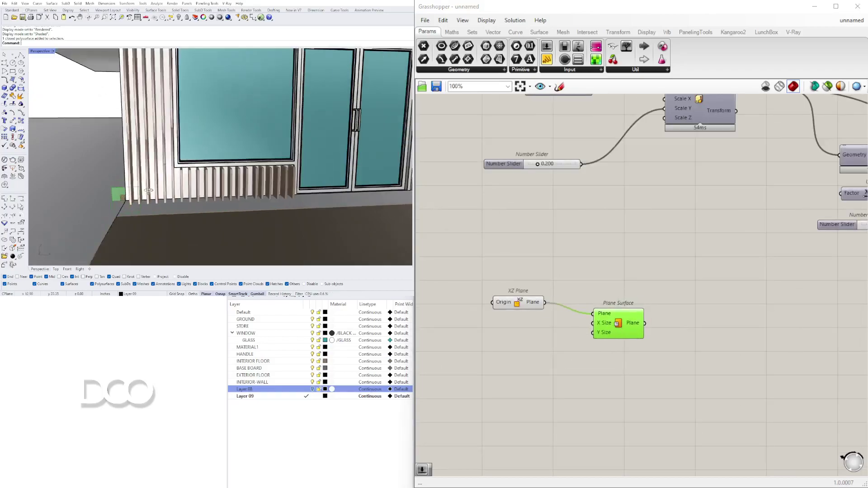
pyautogui.scroll(2, 148, 199)
pyautogui.scroll(-3, 624, 275)
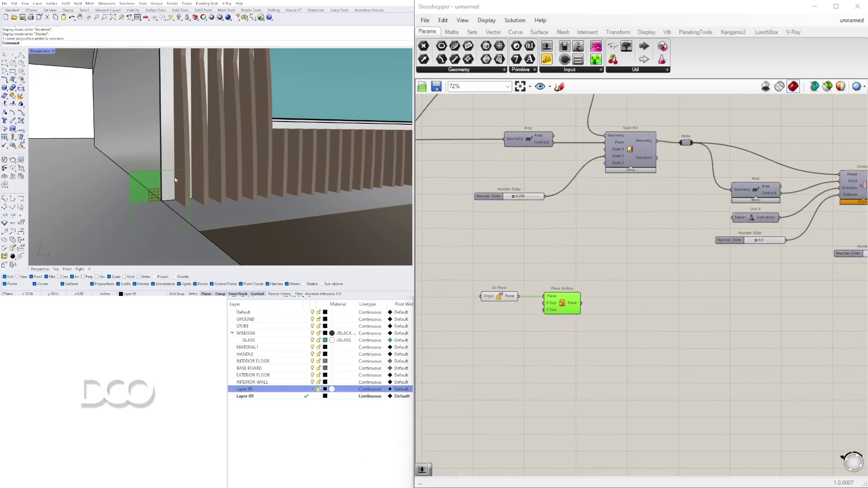
pyautogui.click(620, 309)
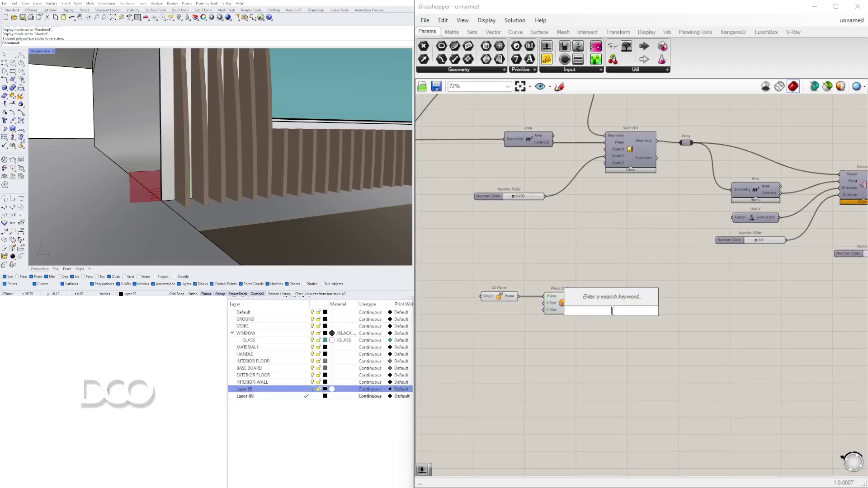
pyautogui.scroll(-10, 211, 160)
pyautogui.keyDown('shift'); pyautogui.moveTo(326, 134); pyautogui.dragTo(318, 176, button='right'); pyautogui.keyUp('shift')
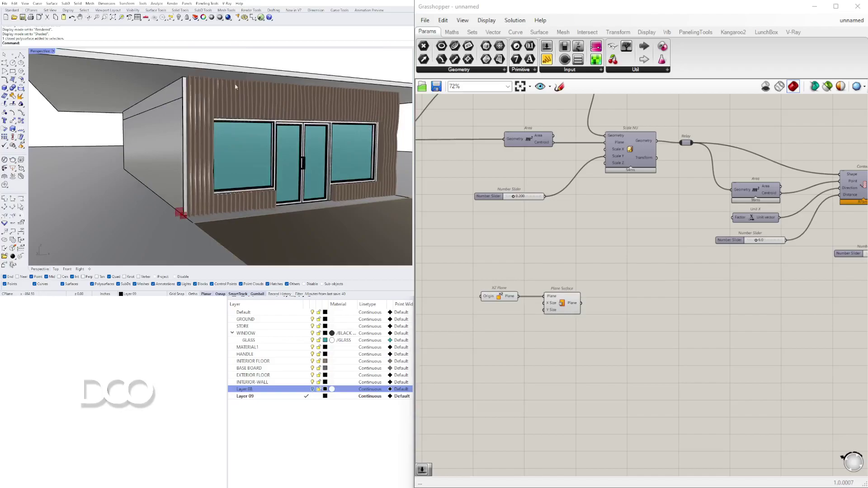
pyautogui.scroll(5, 178, 209)
pyautogui.scroll(3, 602, 300)
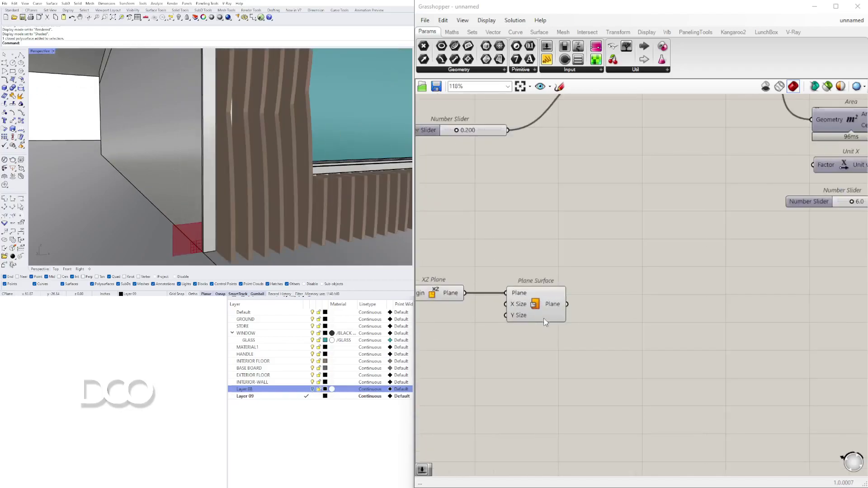
# Step: Add an Evaluate Surface component and connect the Plane Surface output to its Surface input
pyautogui.doubleClick(603, 332)
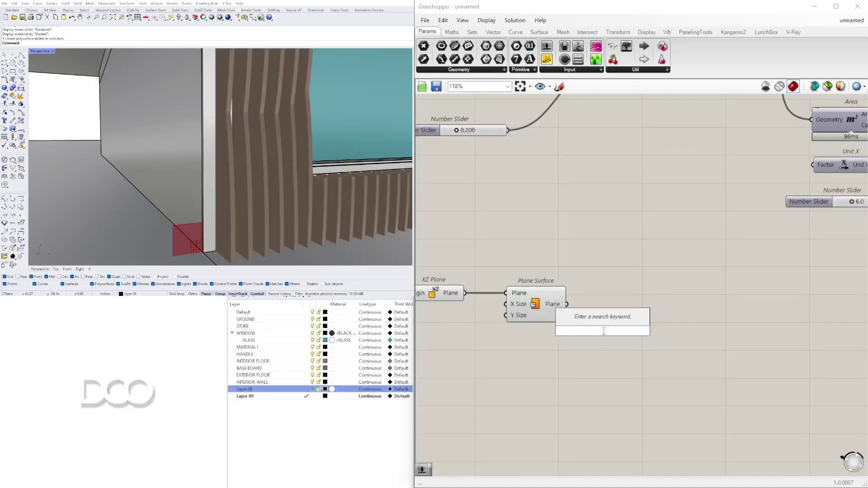
pyautogui.write('EVA')
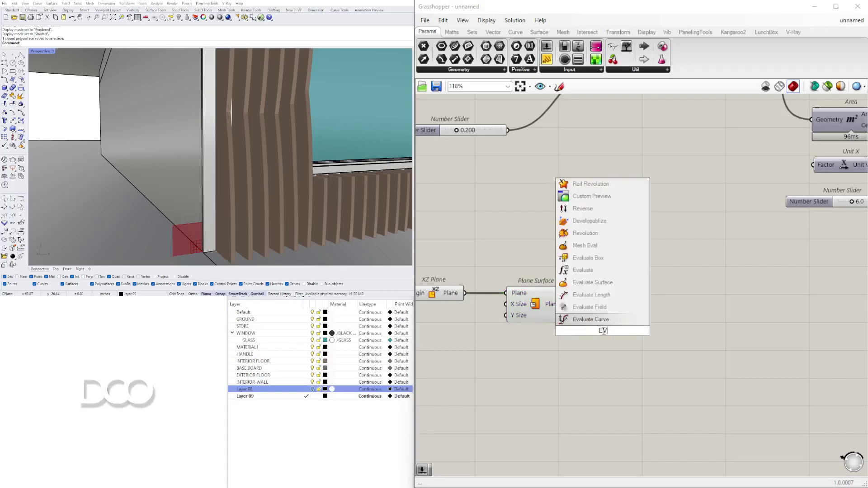
pyautogui.click(590, 295)
pyautogui.moveTo(571, 315); pyautogui.dragTo(659, 317)
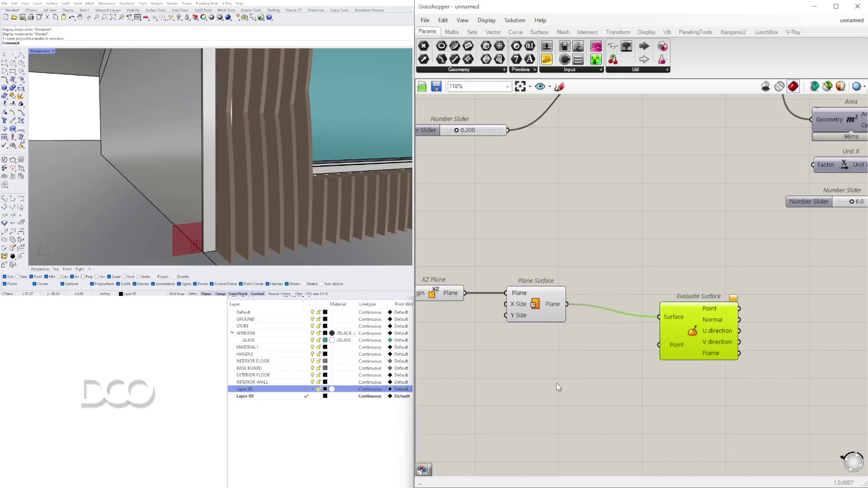
# Step: Add an MD Slider below the Plane Surface component and adjust its placement and point
pyautogui.doubleClick(556, 384)
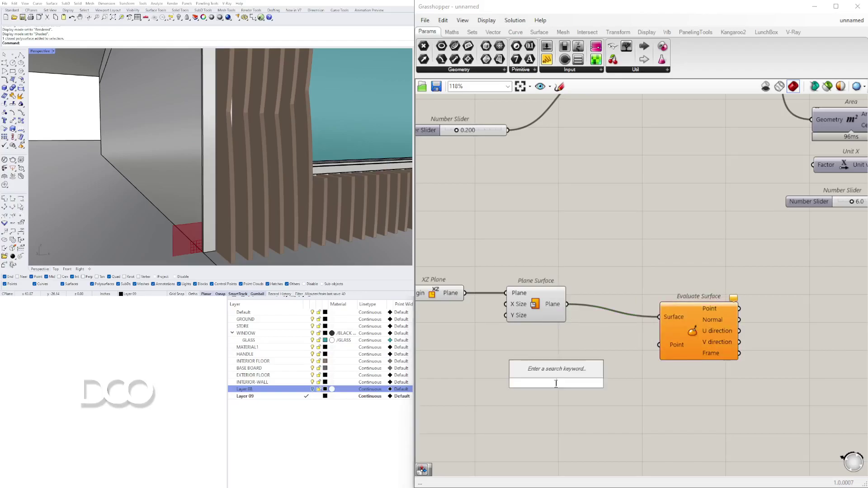
pyautogui.write('MD')
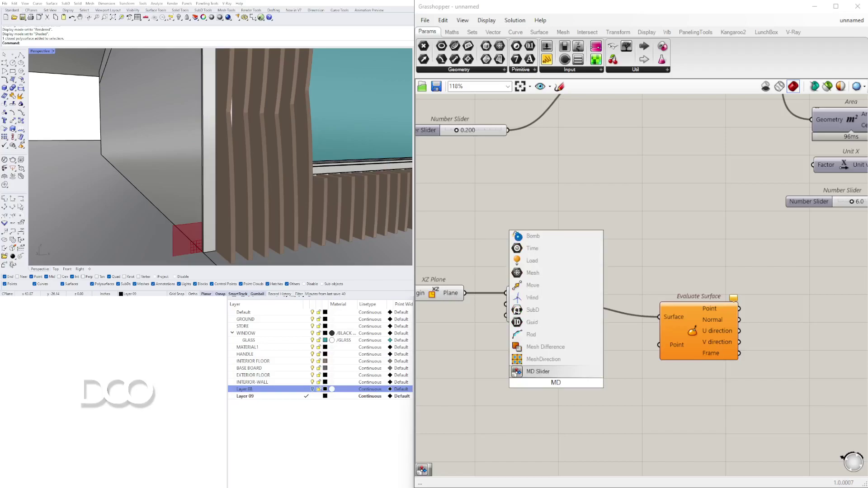
pyautogui.click(553, 371)
pyautogui.moveTo(600, 362); pyautogui.dragTo(558, 369)
pyautogui.moveTo(516, 390); pyautogui.dragTo(585, 369, button='right')
pyautogui.scroll(-1, 585, 370)
pyautogui.moveTo(585, 370); pyautogui.dragTo(555, 395)
# Step: Duplicate the MD Slider, keeping one slider's point near its lower-left corner and the other's near its upper-right corner
pyautogui.moveTo(588, 377); pyautogui.dragTo(563, 331, button='right')
pyautogui.moveTo(563, 335); pyautogui.dragTo(614, 419)
pyautogui.scroll(-3, 626, 400)
pyautogui.click(691, 316)
pyautogui.click(564, 362)
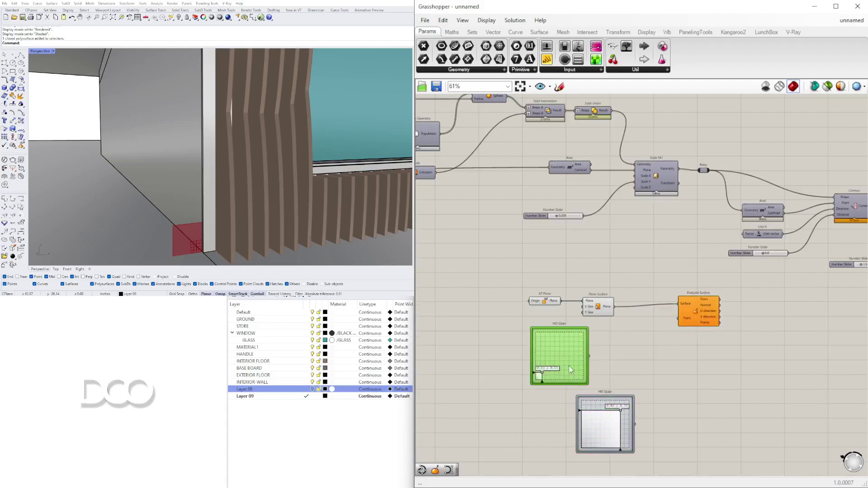
pyautogui.keyDown('shift'); pyautogui.click(592, 423); pyautogui.keyUp('shift')
# Step: Connect both MD Sliders to the Point input of Evaluate Surface
pyautogui.scroll(-4, 182, 192)
pyautogui.scroll(5, 199, 210)
pyautogui.moveTo(199, 210); pyautogui.dragTo(200, 239, button='right')
pyautogui.click(682, 358)
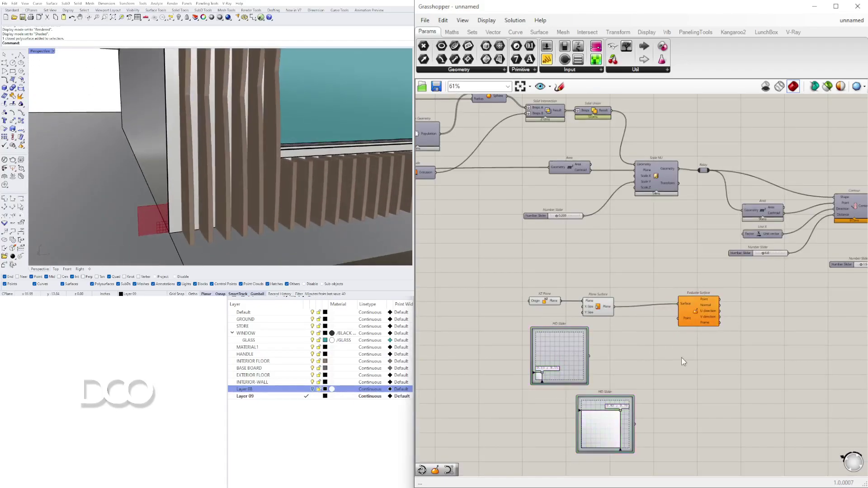
pyautogui.moveTo(671, 333); pyautogui.dragTo(676, 333)
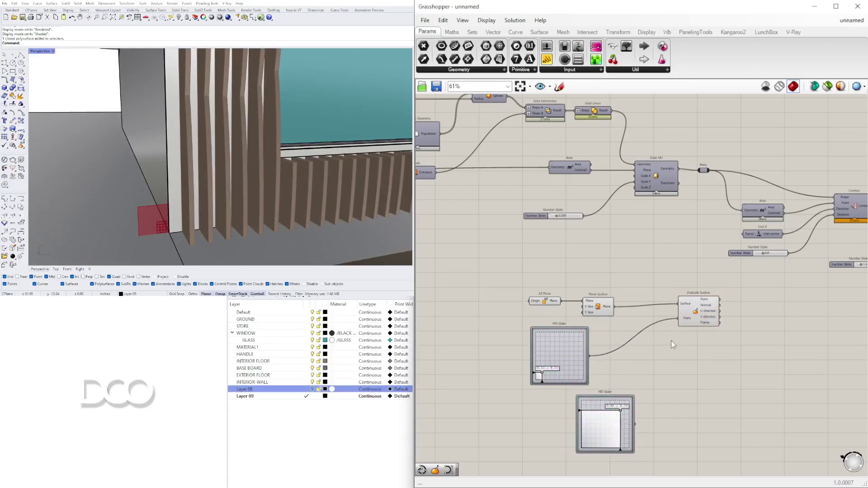
pyautogui.moveTo(635, 424); pyautogui.dragTo(678, 321)
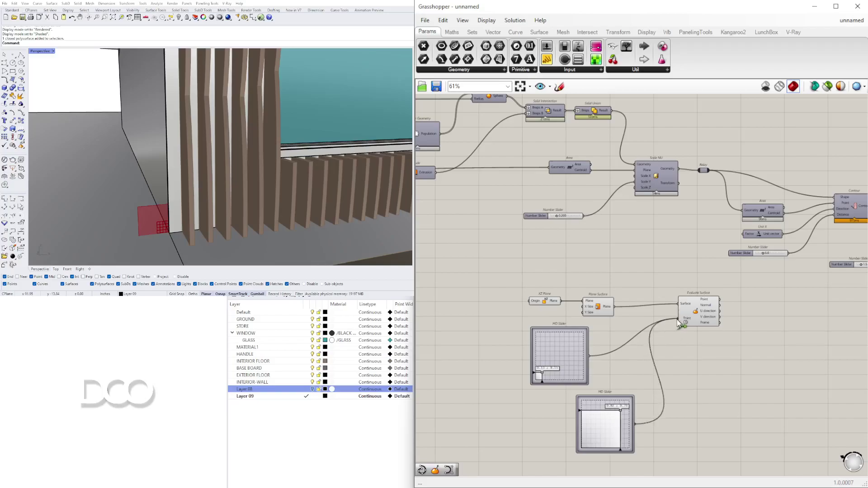
# Step: Check the Evaluate Surface preview up close and move the component lower, level with the first MD Slider
pyautogui.click(698, 313)
pyautogui.scroll(8, 174, 231)
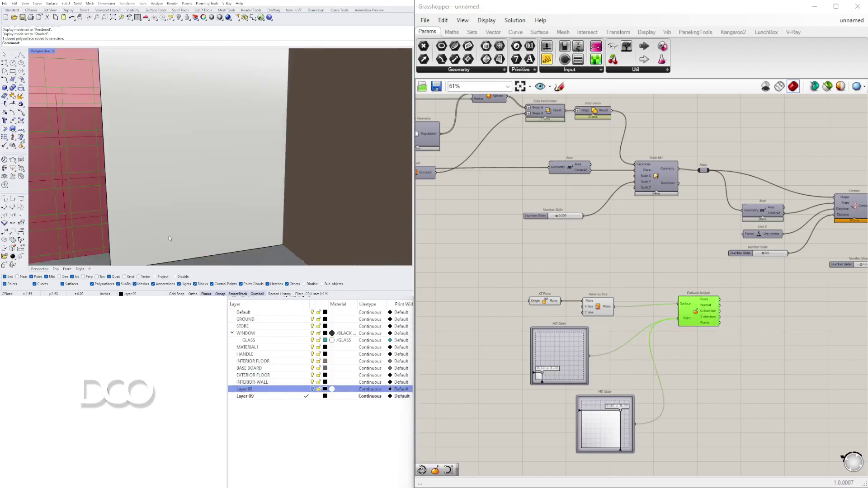
pyautogui.scroll(-4, 174, 230)
pyautogui.keyDown('shift'); pyautogui.moveTo(157, 229); pyautogui.dragTo(211, 177, button='right'); pyautogui.keyUp('shift')
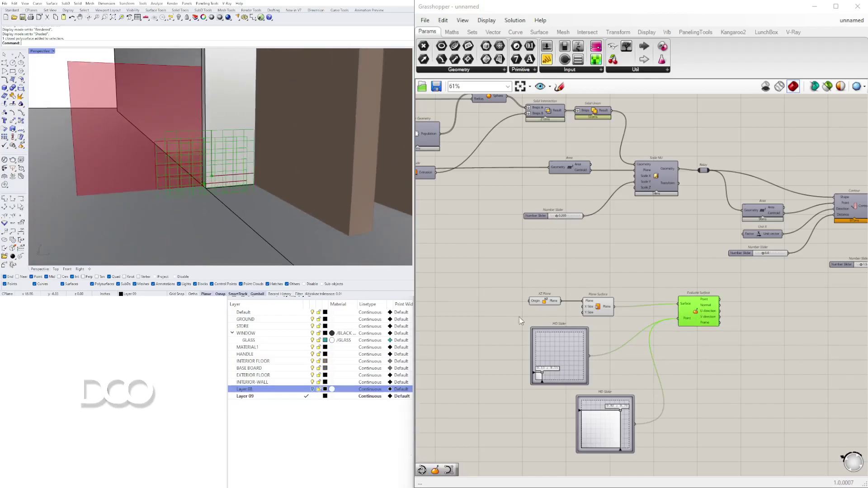
pyautogui.moveTo(687, 314); pyautogui.dragTo(687, 351)
pyautogui.doubleClick(729, 349)
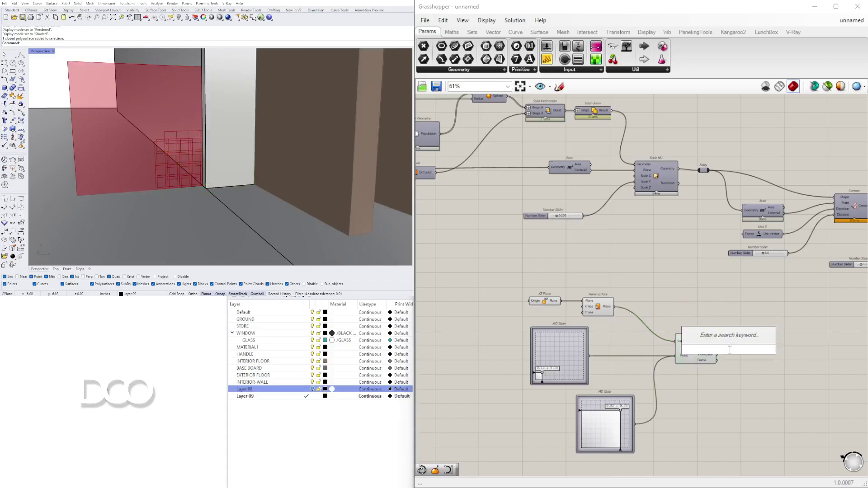
pyautogui.write('Li')
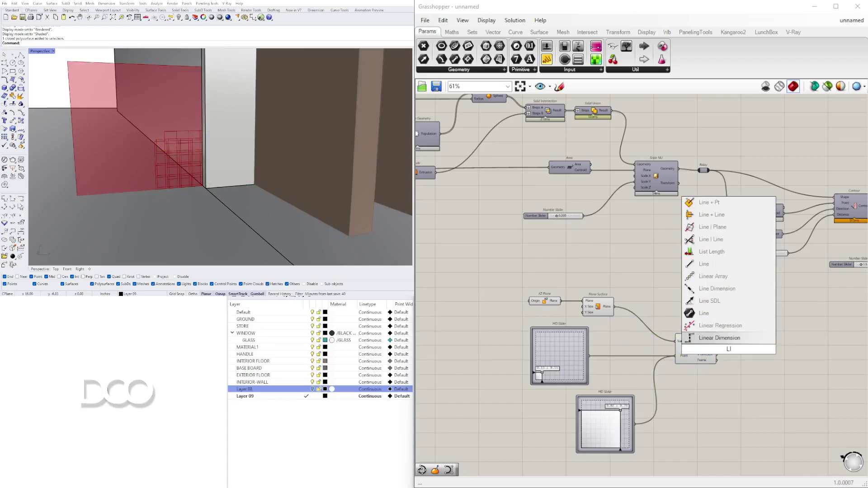
pyautogui.press('Escape')
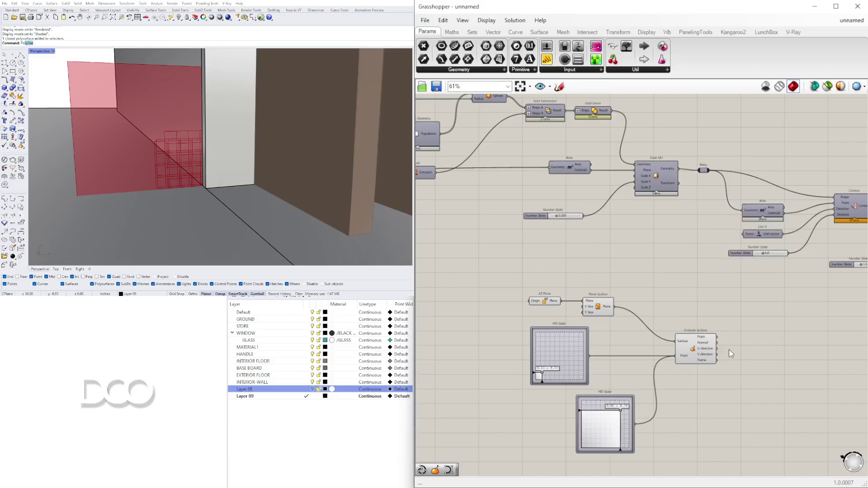
# Step: Add a PolyLine component beside Evaluate Surface and connect the evaluated points to it
pyautogui.doubleClick(729, 349)
pyautogui.write('POL')
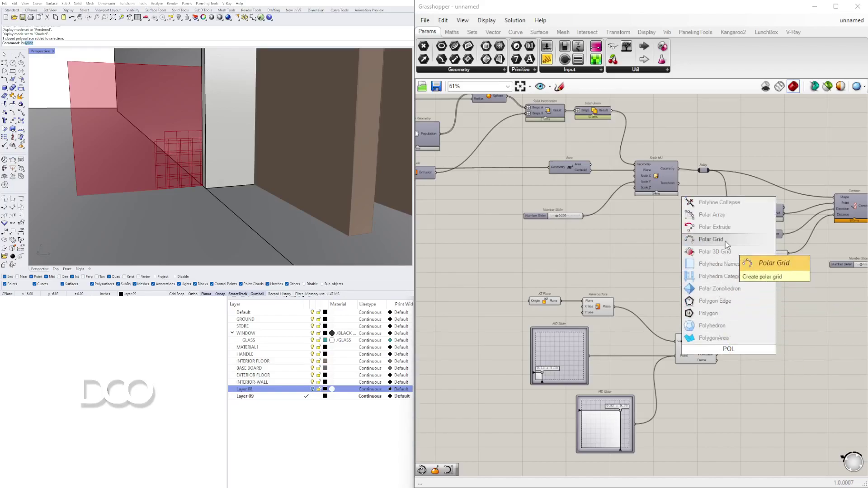
pyautogui.write('YL')
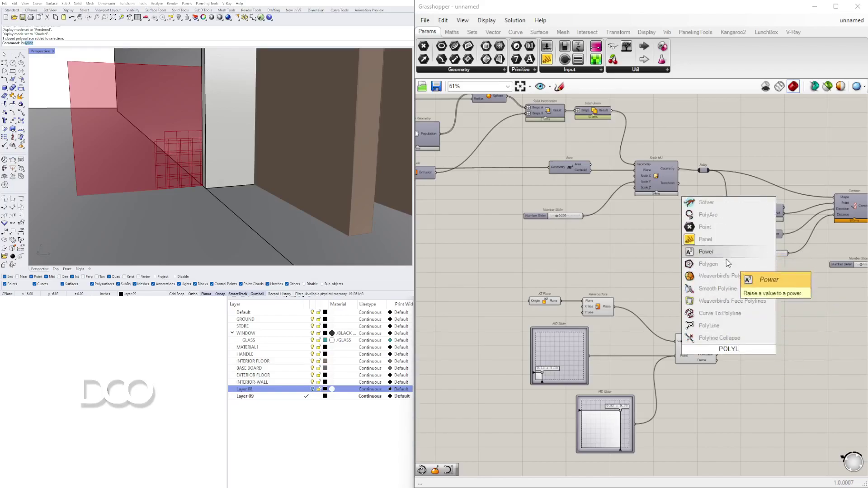
pyautogui.click(709, 326)
pyautogui.scroll(2, 723, 345)
pyautogui.moveTo(755, 345); pyautogui.dragTo(752, 314)
pyautogui.scroll(-4, 608, 345)
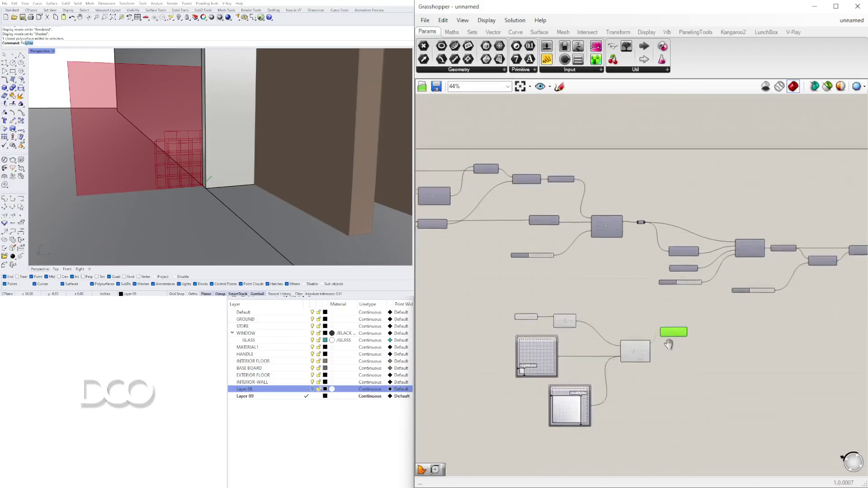
# Step: Line up the PolyLine component with Evaluate Surface and connect its Polyline output to Contour's Direction input
pyautogui.scroll(4, 681, 333)
pyautogui.moveTo(677, 330); pyautogui.dragTo(692, 343)
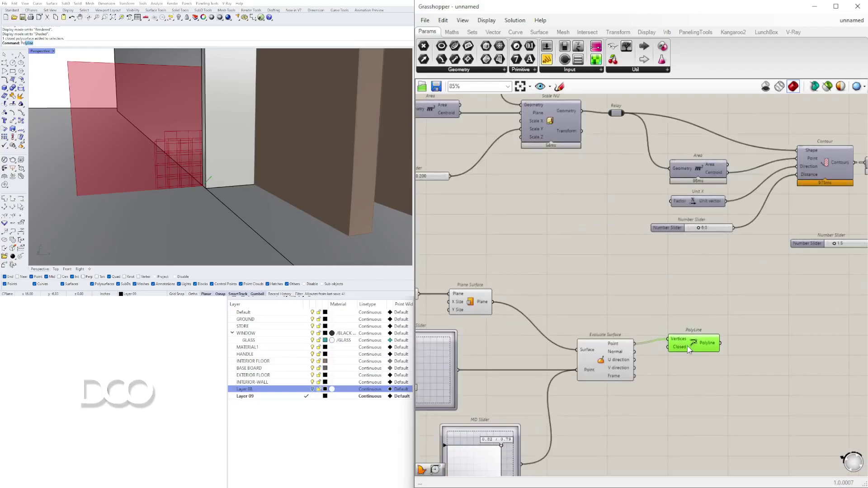
pyautogui.scroll(-2, 651, 342)
pyautogui.scroll(2, 637, 337)
pyautogui.moveTo(627, 360); pyautogui.dragTo(708, 189)
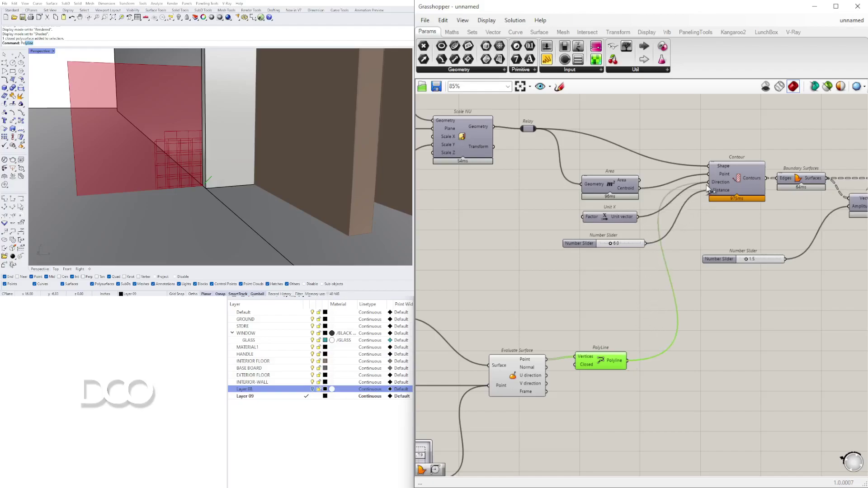
# Step: Examine the redirected slats on the facade up close, with the Extrude component highlighted
pyautogui.scroll(-12, 216, 165)
pyautogui.moveTo(272, 156); pyautogui.dragTo(230, 170, button='right')
pyautogui.scroll(-2, 725, 296)
pyautogui.moveTo(722, 314); pyautogui.dragTo(487, 341, button='right')
pyautogui.scroll(2, 737, 252)
pyautogui.moveTo(537, 293); pyautogui.dragTo(630, 306, button='right')
pyautogui.click(760, 246)
pyautogui.moveTo(352, 174)
pyautogui.mouseDown(button='right')
pyautogui.moveTo(330, 168)
pyautogui.moveTo(348, 176)
pyautogui.mouseUp(button='right')
pyautogui.scroll(7, 244, 107)
pyautogui.moveTo(228, 109); pyautogui.dragTo(209, 113, button='right')
pyautogui.scroll(-7, 210, 112)
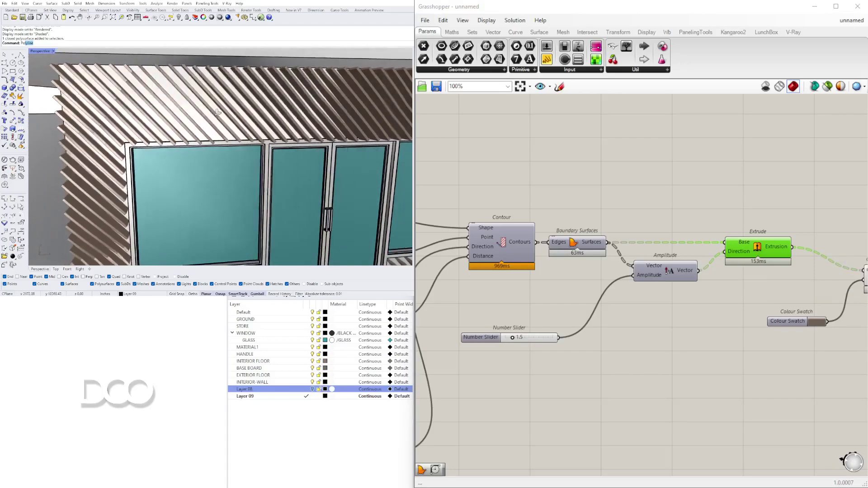
# Step: Set the first MD Slider to 0.5 ; 0.1 and the second to 0.65 ; 0.87 to change the slat angle
pyautogui.scroll(-2, 684, 210)
pyautogui.moveTo(648, 340); pyautogui.dragTo(626, 318, button='right')
pyautogui.scroll(-1, 625, 318)
pyautogui.moveTo(514, 355); pyautogui.dragTo(683, 360, button='right')
pyautogui.scroll(2, 683, 359)
pyautogui.moveTo(417, 429); pyautogui.dragTo(646, 328, button='right')
pyautogui.scroll(3, 647, 344)
pyautogui.moveTo(615, 358); pyautogui.dragTo(610, 359)
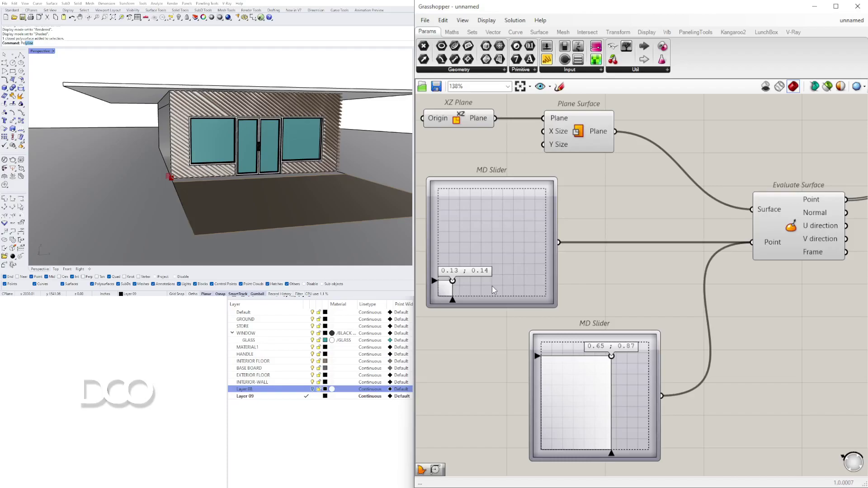
pyautogui.moveTo(492, 286); pyautogui.dragTo(490, 286)
# Step: Connect the Unit X vector to Contour's Direction input in place of the polyline
pyautogui.scroll(-2, 659, 197)
pyautogui.moveTo(699, 188); pyautogui.dragTo(641, 291, button='right')
pyautogui.scroll(-1, 641, 291)
pyautogui.moveTo(768, 239); pyautogui.dragTo(669, 243, button='right')
pyautogui.moveTo(704, 164); pyautogui.dragTo(682, 252, button='right')
pyautogui.scroll(3, 684, 255)
pyautogui.moveTo(692, 252); pyautogui.dragTo(811, 193)
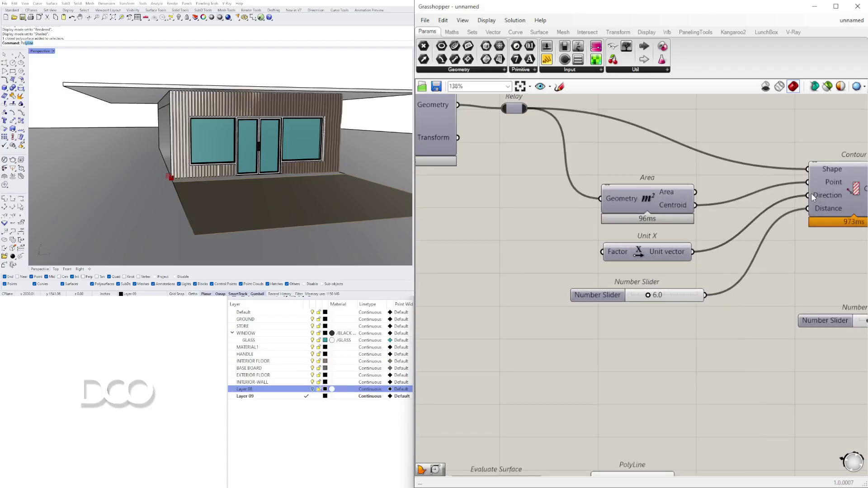
# Step: Reconnect the PolyLine output to Contour's Direction input, replacing the Unit X vector
pyautogui.scroll(-4, 748, 235)
pyautogui.moveTo(591, 290); pyautogui.dragTo(549, 244, button='right')
pyautogui.moveTo(660, 330); pyautogui.dragTo(646, 403, button='right')
pyautogui.moveTo(625, 397); pyautogui.dragTo(718, 243)
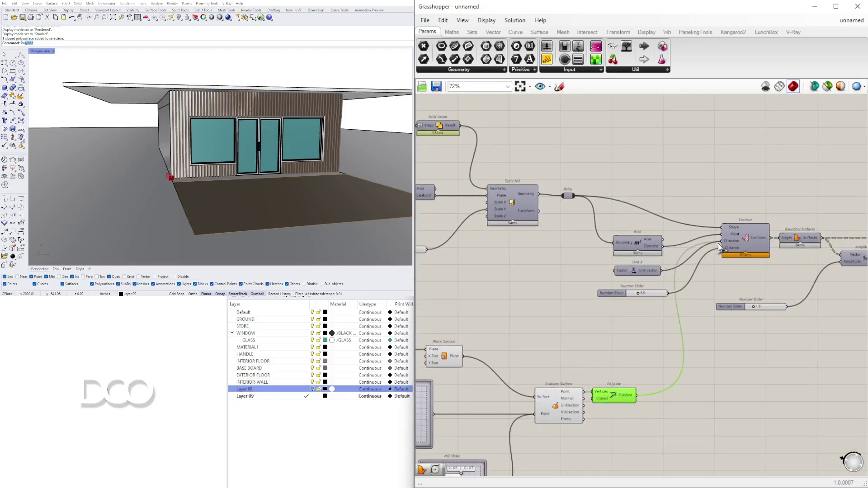
# Step: Set the second MD Slider to 1.0 ; 1.0 and bring the first slider's point to its lower-left corner
pyautogui.scroll(5, 516, 365)
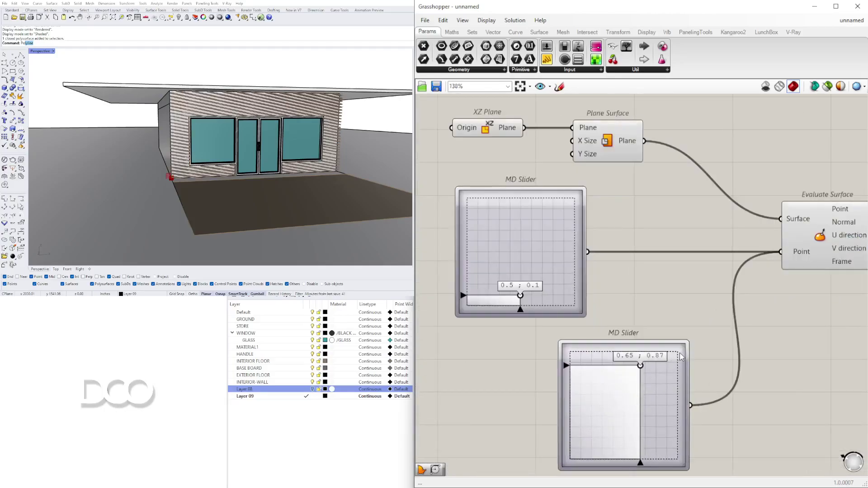
pyautogui.moveTo(684, 355); pyautogui.dragTo(683, 338)
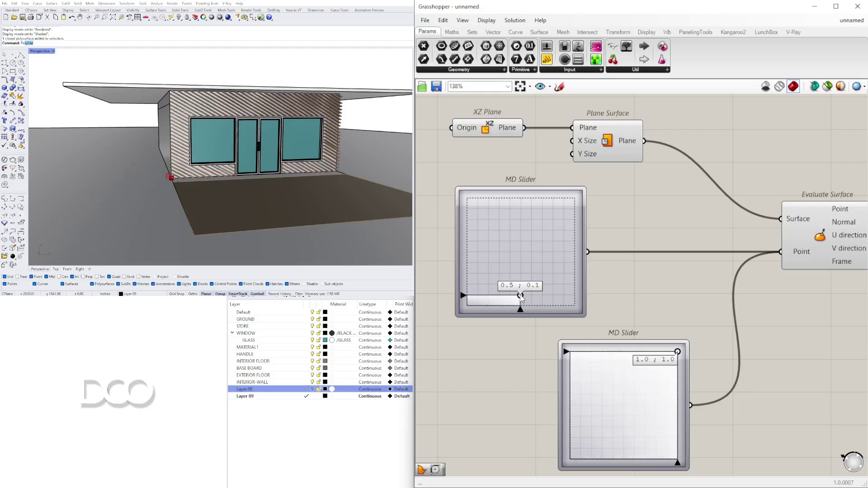
pyautogui.moveTo(465, 309); pyautogui.dragTo(463, 309)
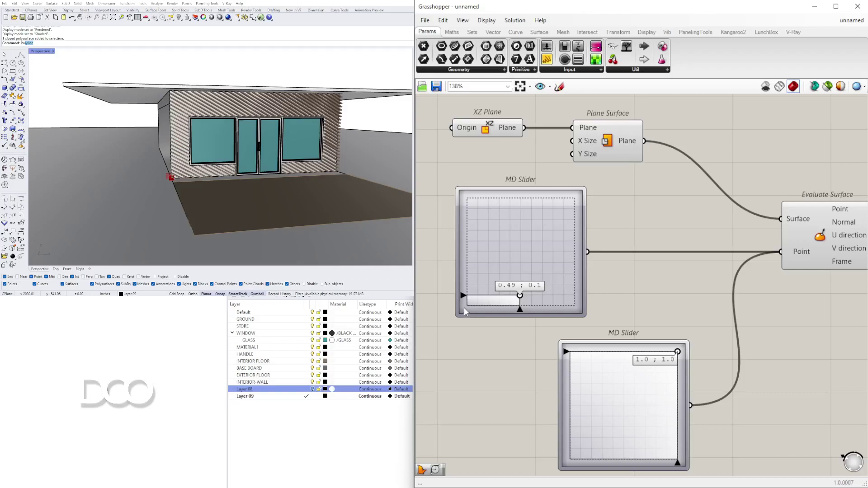
pyautogui.click(463, 308)
# Step: Move the Extrude, Custom Preview and Colour Swatch components together, farther away from Amplitude, to open up space between them
pyautogui.moveTo(185, 178); pyautogui.dragTo(186, 181, button='right')
pyautogui.scroll(-5, 711, 290)
pyautogui.moveTo(710, 289); pyautogui.dragTo(581, 277, button='right')
pyautogui.scroll(3, 666, 241)
pyautogui.moveTo(665, 240); pyautogui.dragTo(610, 310, button='right')
pyautogui.scroll(-3, 841, 275)
pyautogui.moveTo(841, 275); pyautogui.dragTo(457, 323, button='right')
pyautogui.scroll(4, 577, 250)
pyautogui.moveTo(575, 258); pyautogui.dragTo(684, 283, button='right')
pyautogui.moveTo(632, 240); pyautogui.dragTo(721, 244)
pyautogui.click(667, 195)
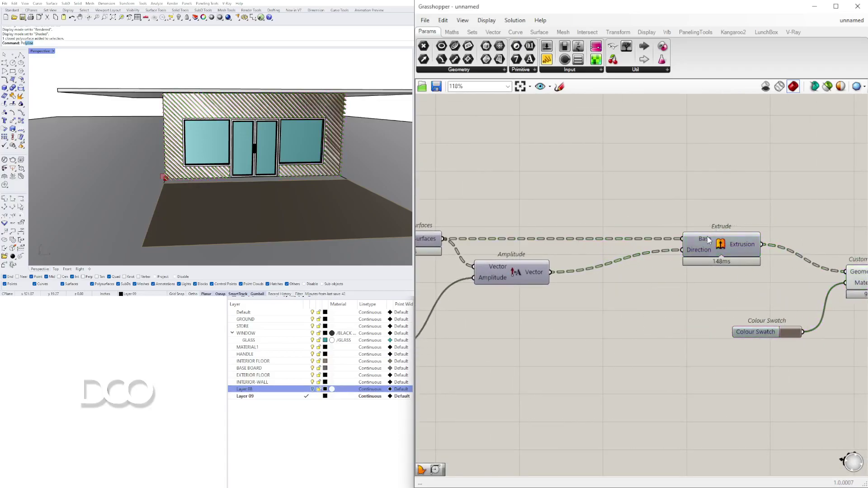
# Step: Delete the Extrude component between Amplitude and Custom Preview
pyautogui.moveTo(743, 245)
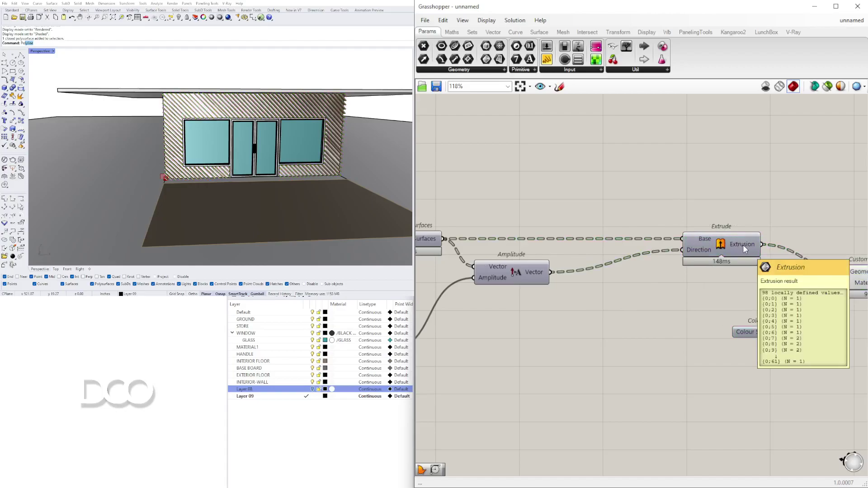
pyautogui.moveTo(570, 272); pyautogui.dragTo(533, 310, button='right')
pyautogui.scroll(-2, 656, 308)
pyautogui.moveTo(790, 382); pyautogui.dragTo(738, 403)
pyautogui.click(668, 290)
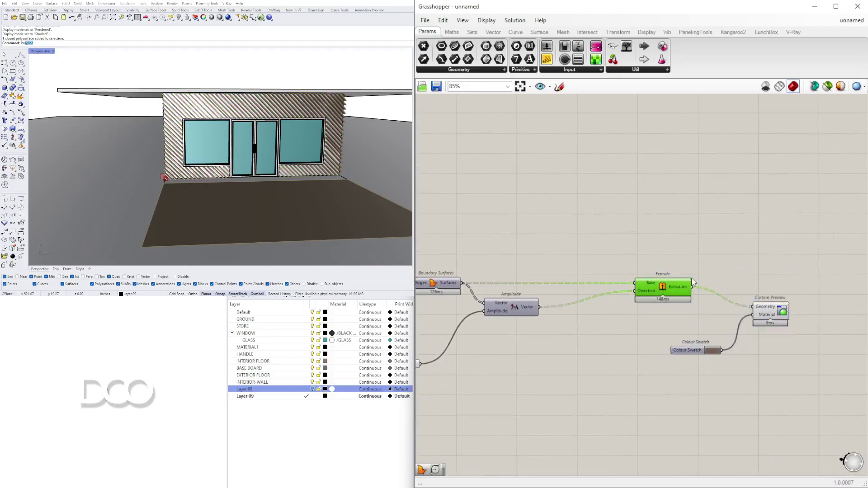
pyautogui.press('Delete')
# Step: Turn on the preview of the Boundary Surfaces component
pyautogui.moveTo(452, 296); pyautogui.dragTo(562, 284, button='right')
pyautogui.rightClick(545, 270)
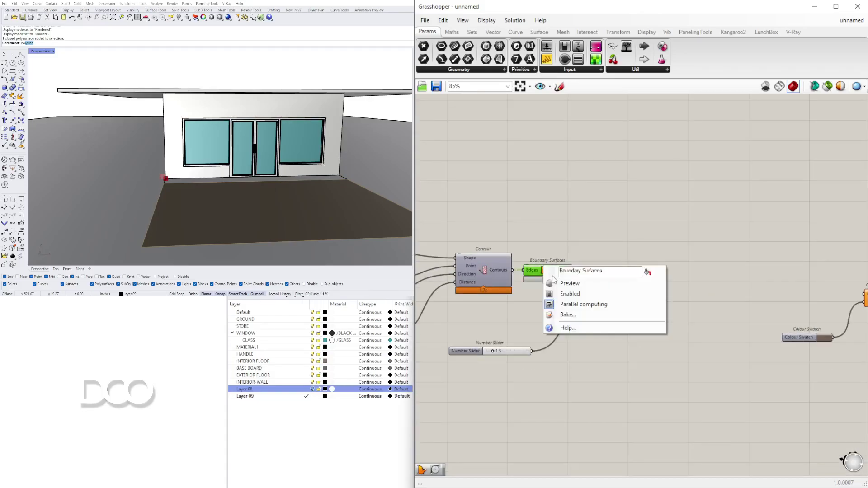
pyautogui.click(574, 283)
pyautogui.scroll(5, 251, 103)
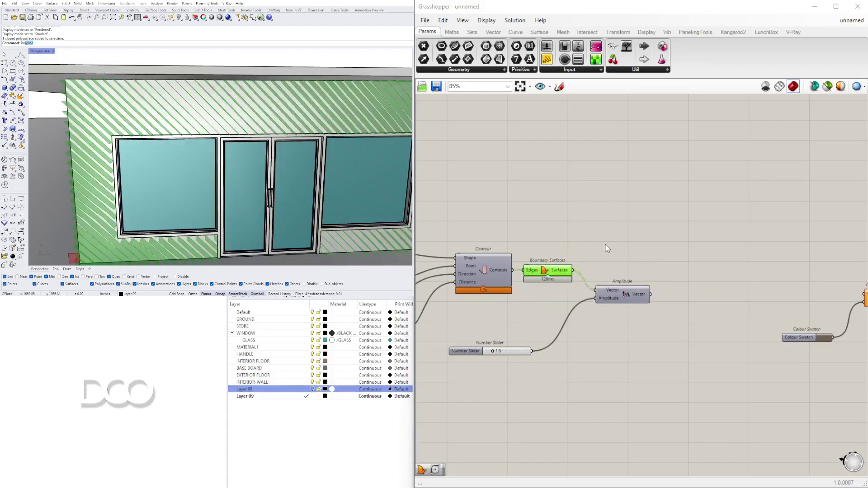
# Step: Add a Move component, feeding the boundary surfaces into Geometry and the Amplitude vector into Motion
pyautogui.doubleClick(606, 244)
pyautogui.doubleClick(723, 270)
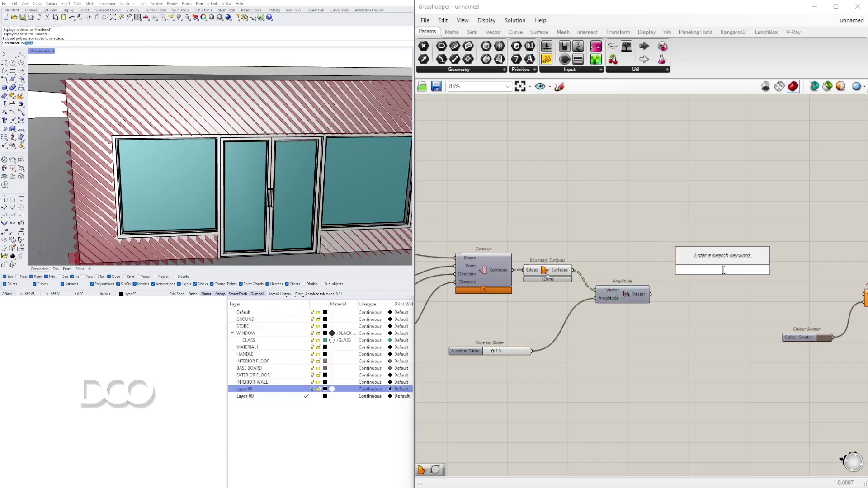
pyautogui.write('MOVE')
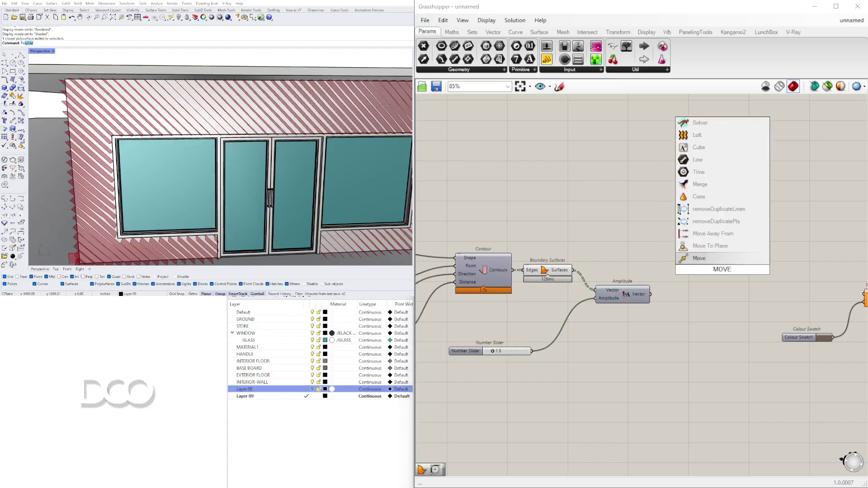
pyautogui.click(699, 259)
pyautogui.moveTo(569, 270); pyautogui.dragTo(692, 265)
pyautogui.moveTo(711, 273); pyautogui.dragTo(713, 291)
pyautogui.moveTo(651, 294); pyautogui.dragTo(685, 277)
# Step: Add a new Extrude component and place it between Move and Custom Preview
pyautogui.doubleClick(701, 307)
pyautogui.write('EXTR')
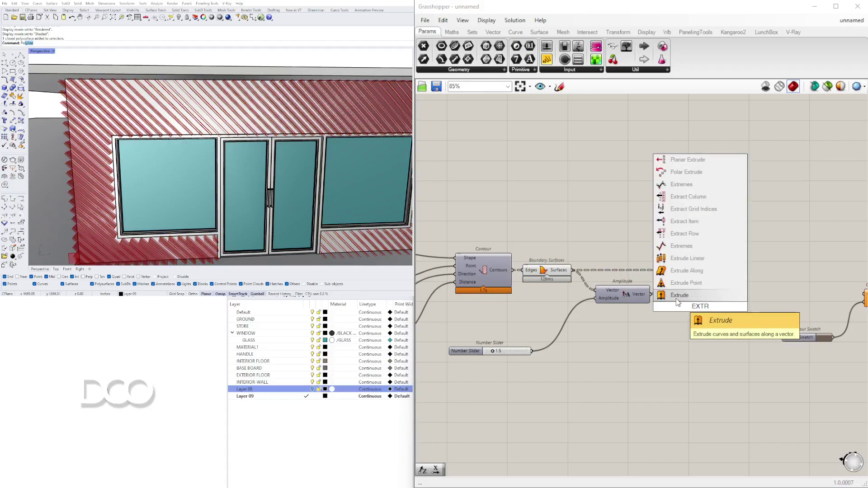
pyautogui.click(677, 298)
pyautogui.moveTo(682, 302); pyautogui.dragTo(778, 289)
# Step: Add a Negative component below Move and connect the Amplitude vector to its Value input
pyautogui.doubleClick(688, 319)
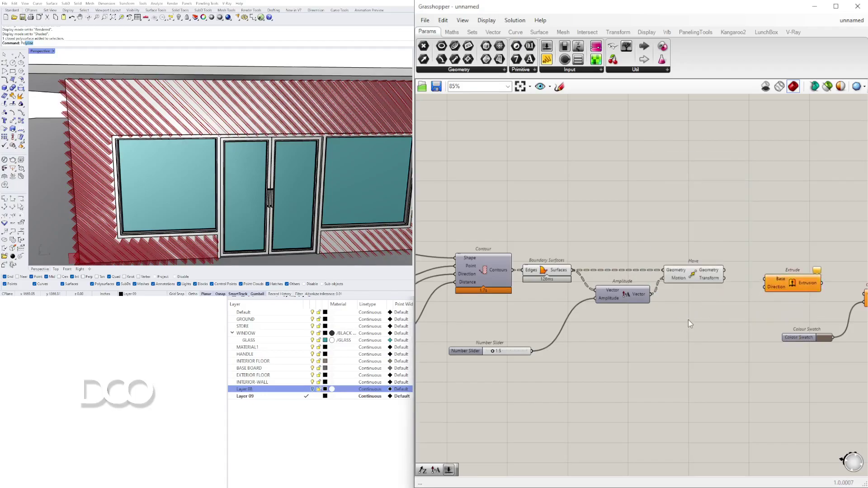
pyautogui.write('NEG')
pyautogui.click(667, 308)
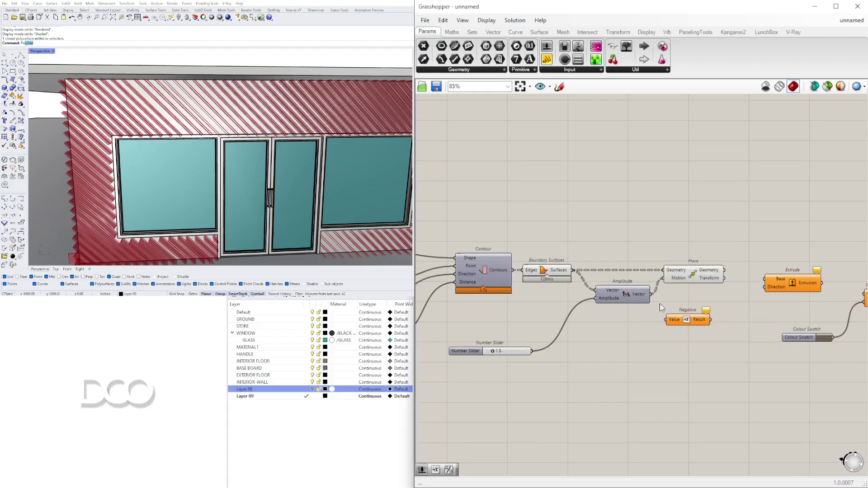
pyautogui.moveTo(651, 295); pyautogui.dragTo(689, 298)
# Step: Insert a Multiplication component between Amplitude and Negative, wiring the vector into A and the product into Negative's Value
pyautogui.moveTo(719, 311); pyautogui.dragTo(602, 333, button='right')
pyautogui.doubleClick(624, 339)
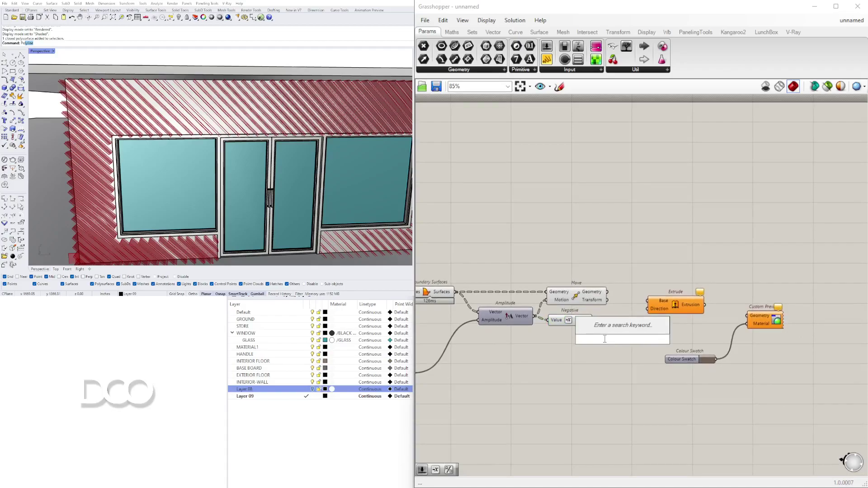
pyautogui.write('*')
pyautogui.press('Return')
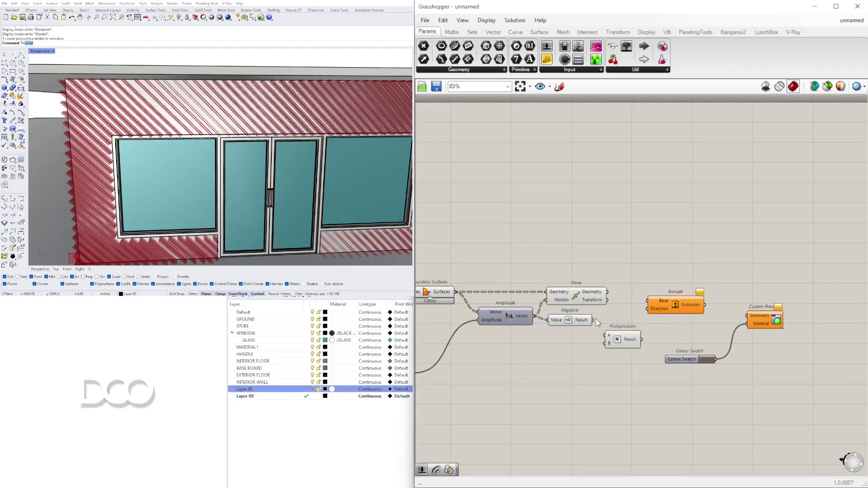
pyautogui.click(592, 320)
pyautogui.moveTo(608, 331)
pyautogui.mouseDown()
pyautogui.moveTo(593, 320)
pyautogui.moveTo(618, 320)
pyautogui.mouseUp()
pyautogui.moveTo(621, 351); pyautogui.dragTo(573, 345)
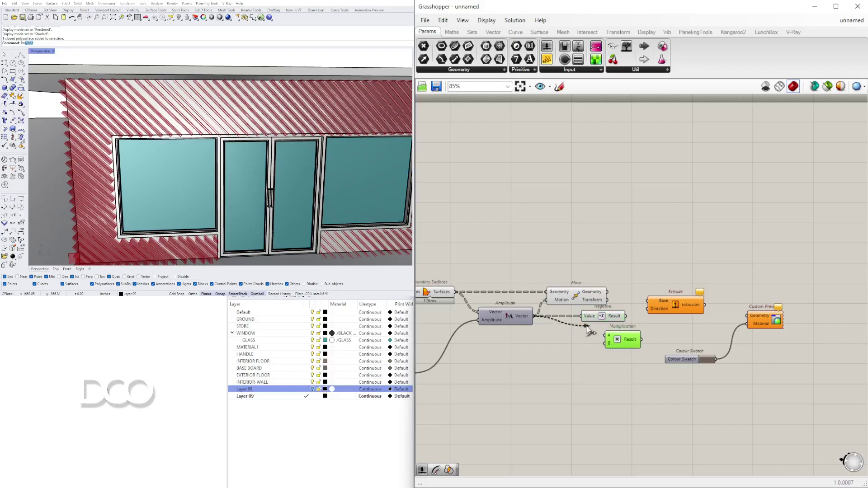
pyautogui.moveTo(640, 341); pyautogui.dragTo(582, 316)
pyautogui.moveTo(597, 316); pyautogui.dragTo(626, 335)
# Step: Connect the moved geometry to Extrude's Base and the Negative result to its Direction
pyautogui.moveTo(607, 292)
pyautogui.mouseDown()
pyautogui.moveTo(647, 301)
pyautogui.moveTo(677, 292)
pyautogui.mouseUp()
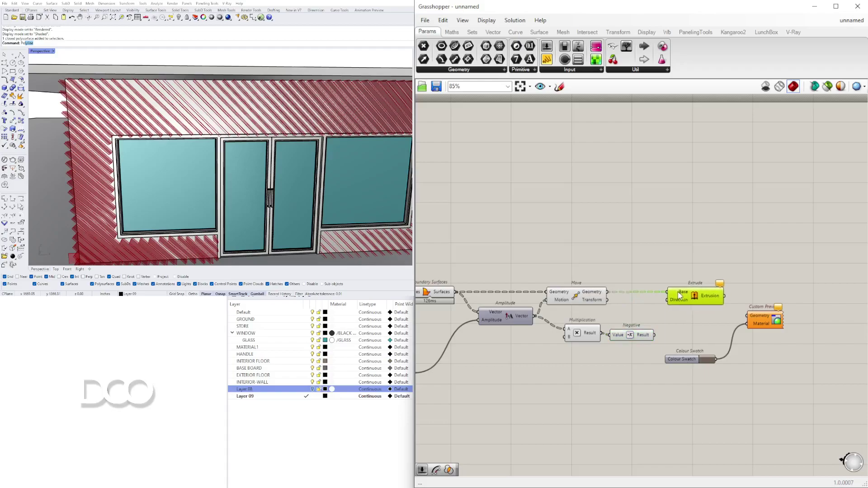
pyautogui.moveTo(651, 338)
pyautogui.mouseDown()
pyautogui.moveTo(668, 300)
pyautogui.moveTo(688, 300)
pyautogui.mouseUp()
# Step: Turn off the preview of the components feeding the new Extrude, from Boundary Surfaces through Move and Negative
pyautogui.moveTo(637, 357); pyautogui.dragTo(439, 235)
pyautogui.scroll(2, 486, 239)
pyautogui.middleClick(487, 238)
pyautogui.click(616, 210)
# Step: Move the Custom Preview and Colour Swatch components together, farther from the new Extrude component
pyautogui.scroll(-3, 656, 246)
pyautogui.moveTo(714, 271); pyautogui.dragTo(654, 280, button='right')
pyautogui.moveTo(754, 368); pyautogui.dragTo(666, 315)
pyautogui.moveTo(729, 318); pyautogui.dragTo(792, 328)
pyautogui.click(599, 304)
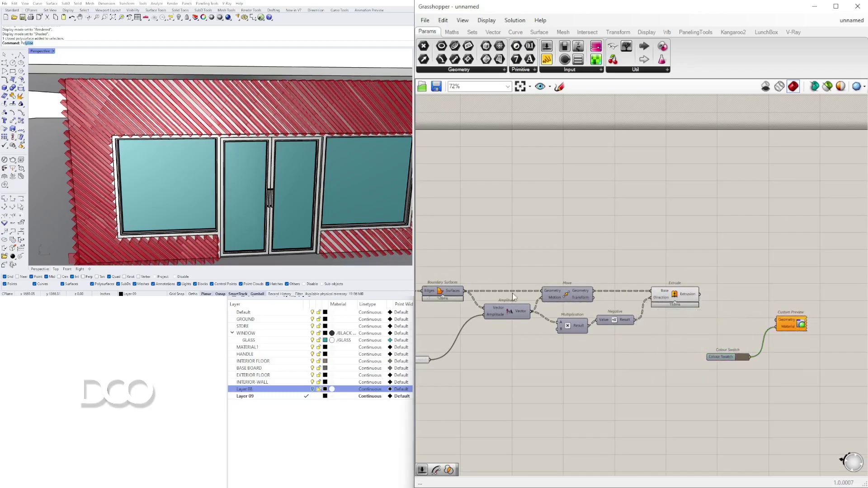
# Step: Examine how the extruded slats meet the wall and window edges up close, highlighting the Extrude result
pyautogui.scroll(-4, 294, 183)
pyautogui.moveTo(294, 183); pyautogui.dragTo(261, 184, button='right')
pyautogui.scroll(4, 261, 184)
pyautogui.scroll(8, 196, 156)
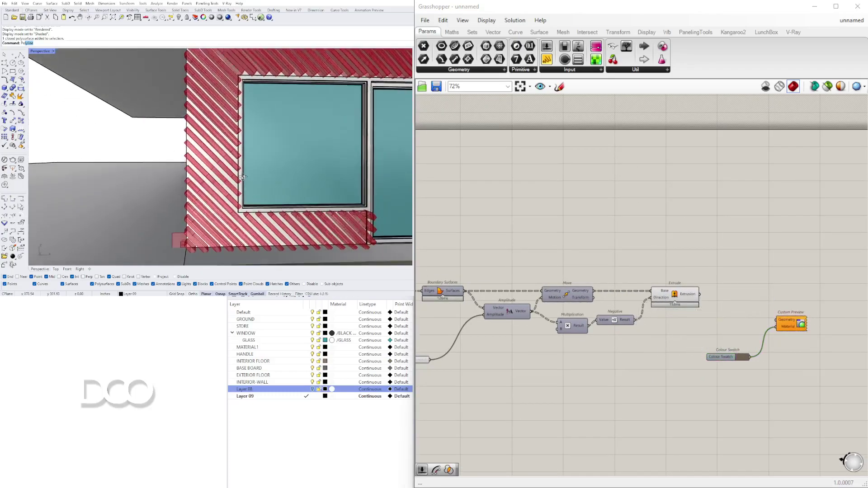
pyautogui.scroll(-2, 197, 155)
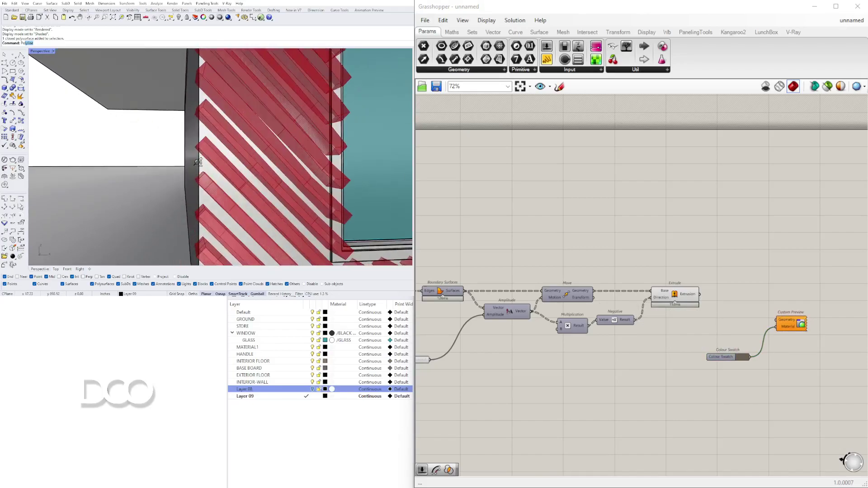
pyautogui.scroll(3, 204, 187)
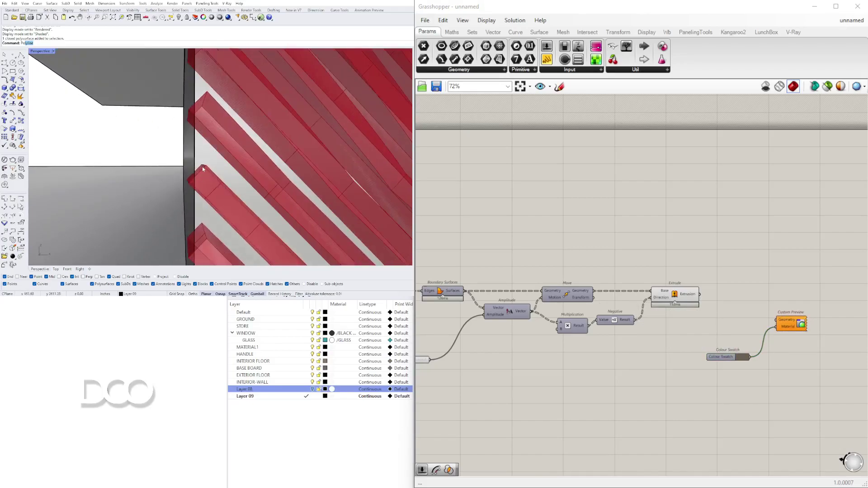
pyautogui.scroll(-3, 203, 169)
pyautogui.scroll(4, 194, 190)
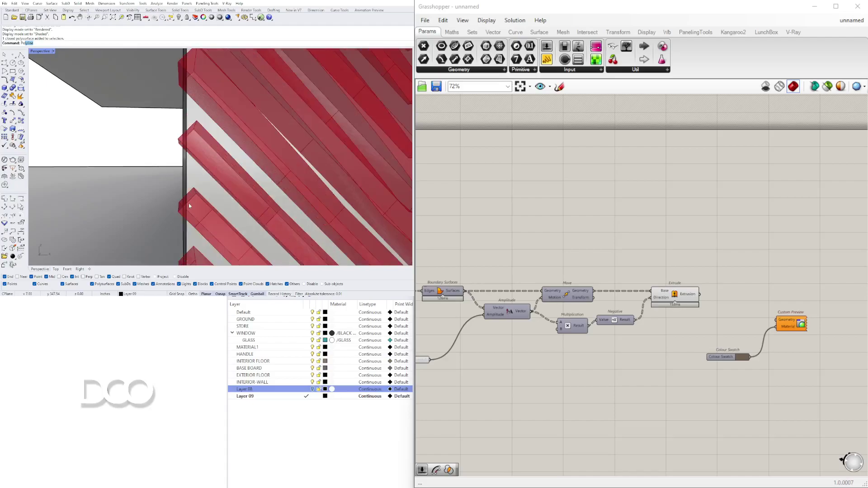
pyautogui.scroll(-5, 178, 207)
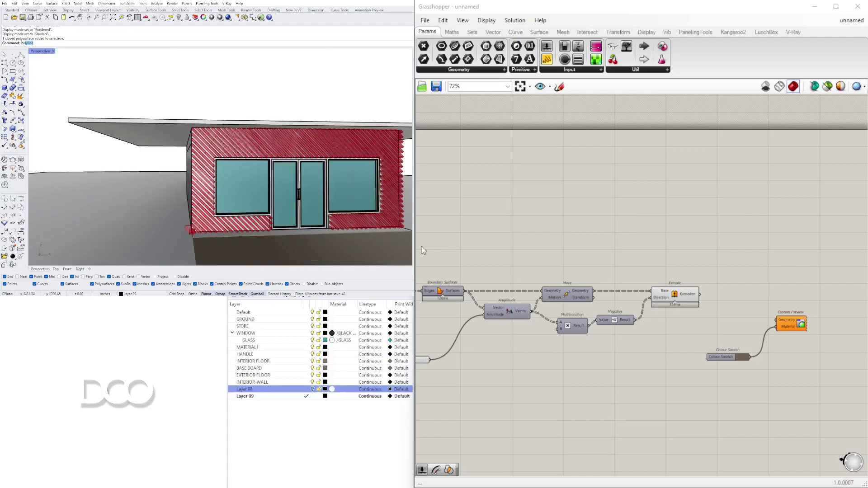
pyautogui.scroll(-1, 638, 279)
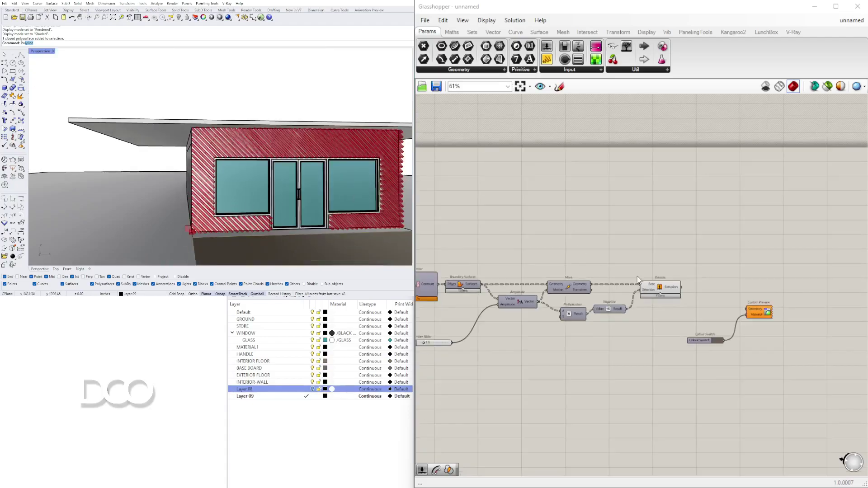
pyautogui.click(658, 289)
pyautogui.scroll(5, 186, 156)
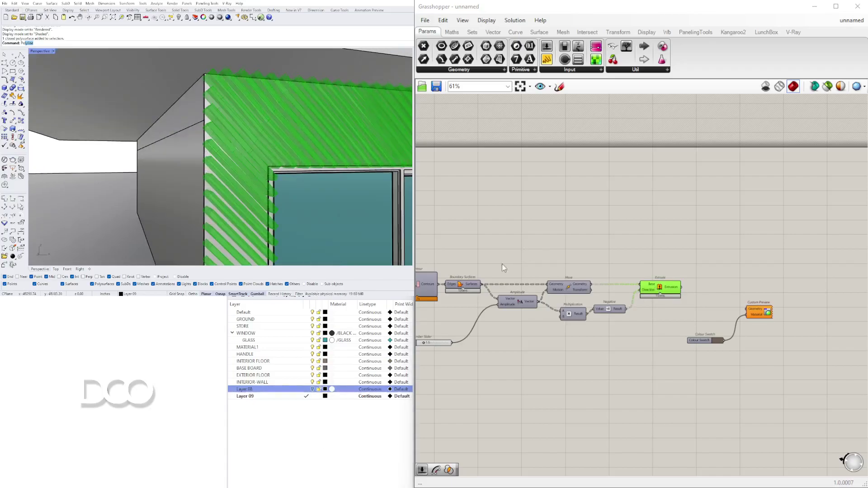
pyautogui.scroll(6, 327, 178)
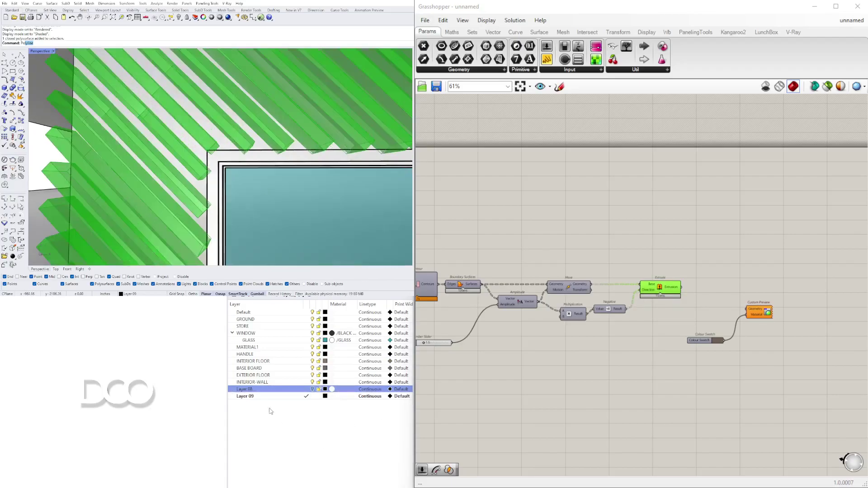
# Step: Turn on the preview of the wall's Extrude component that feeds Solid Intersection
pyautogui.scroll(-3, 621, 242)
pyautogui.moveTo(575, 254); pyautogui.dragTo(751, 301, button='right')
pyautogui.scroll(-3, 751, 302)
pyautogui.scroll(5, 585, 311)
pyautogui.moveTo(584, 311); pyautogui.dragTo(708, 331, button='right')
pyautogui.scroll(4, 707, 329)
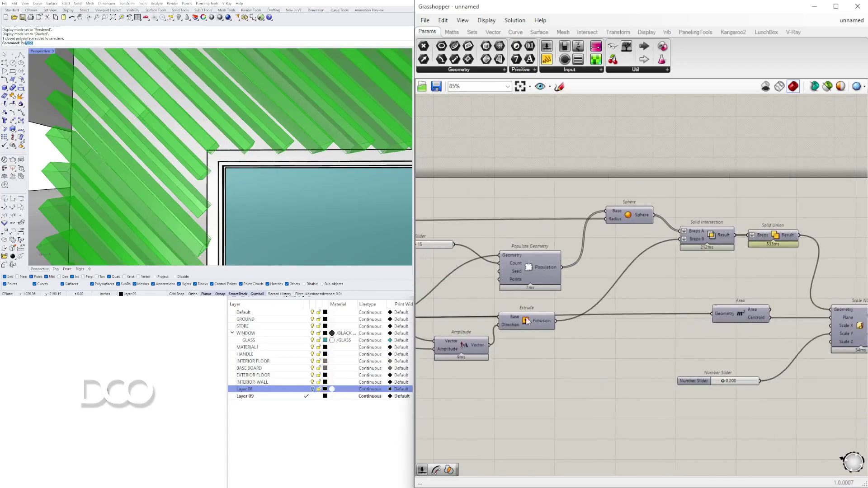
pyautogui.click(530, 322)
pyautogui.rightClick(530, 322)
pyautogui.click(543, 335)
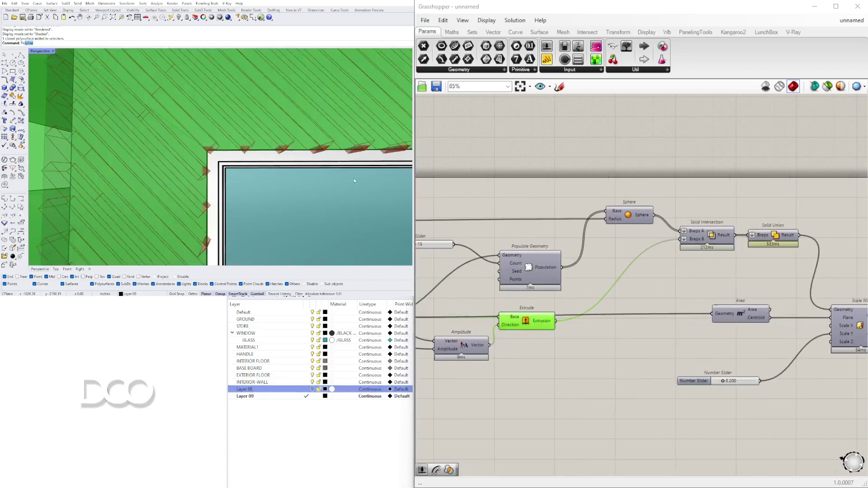
# Step: Add a Solid Intersection component below the wall's Extrude and feed the wall extrusion into its Breps B input
pyautogui.doubleClick(590, 359)
pyautogui.write('INTERSE')
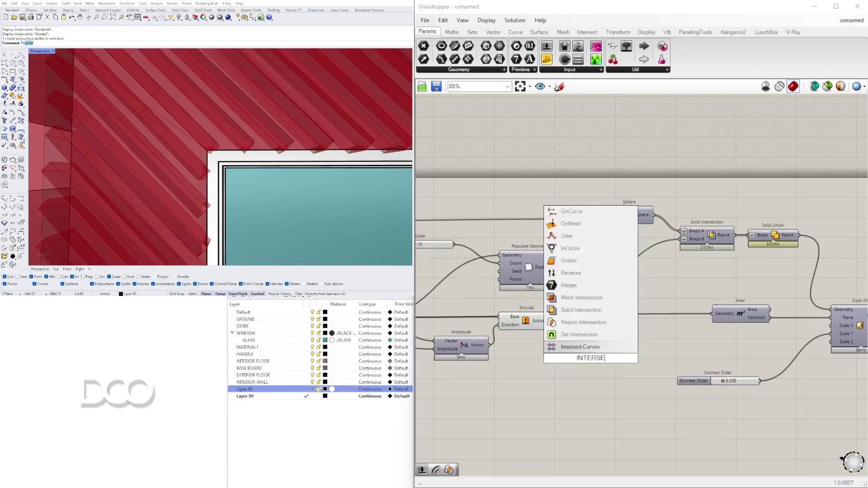
pyautogui.click(581, 309)
pyautogui.click(532, 322)
pyautogui.moveTo(561, 339); pyautogui.dragTo(570, 361)
pyautogui.click(557, 382)
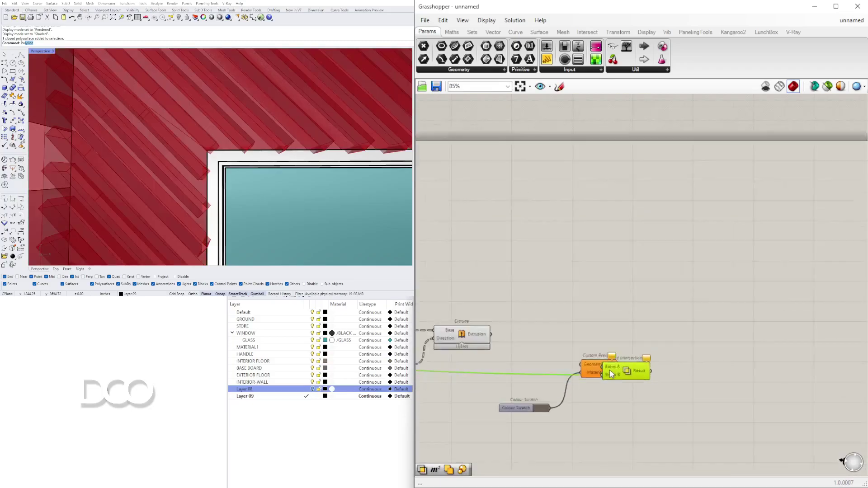
# Step: Move the new Solid Intersection near the slat Extrude and connect the slat Extrusion output to its Breps A input
pyautogui.scroll(3, 609, 370)
pyautogui.moveTo(609, 370); pyautogui.dragTo(496, 312)
pyautogui.moveTo(483, 329); pyautogui.dragTo(741, 345, button='right')
pyautogui.moveTo(775, 330); pyautogui.dragTo(781, 229)
pyautogui.click(619, 318)
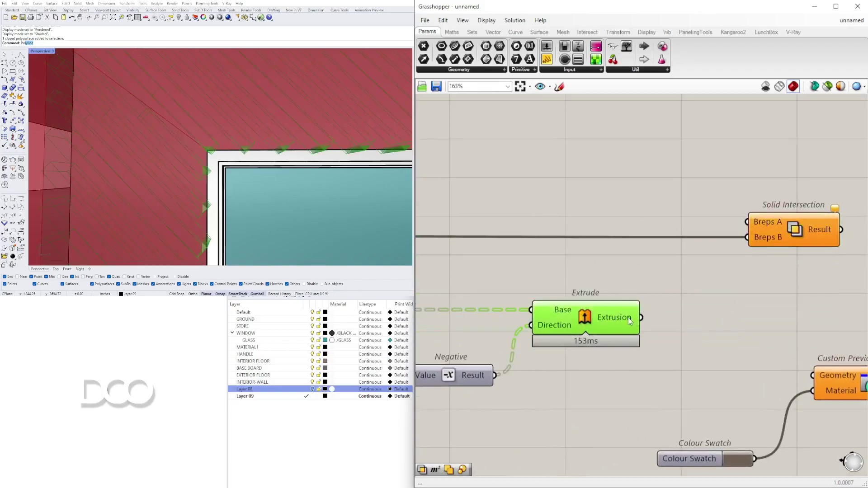
pyautogui.moveTo(640, 318); pyautogui.dragTo(769, 239)
pyautogui.scroll(-7, 771, 258)
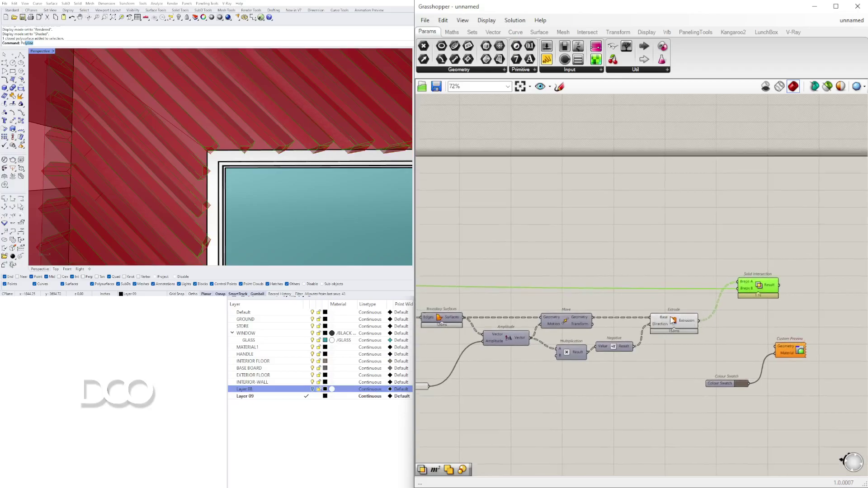
# Step: Turn off the preview of both the wall's Extrude and the slat Extrude, leaving the Solid Intersection preview on
pyautogui.scroll(4, 574, 320)
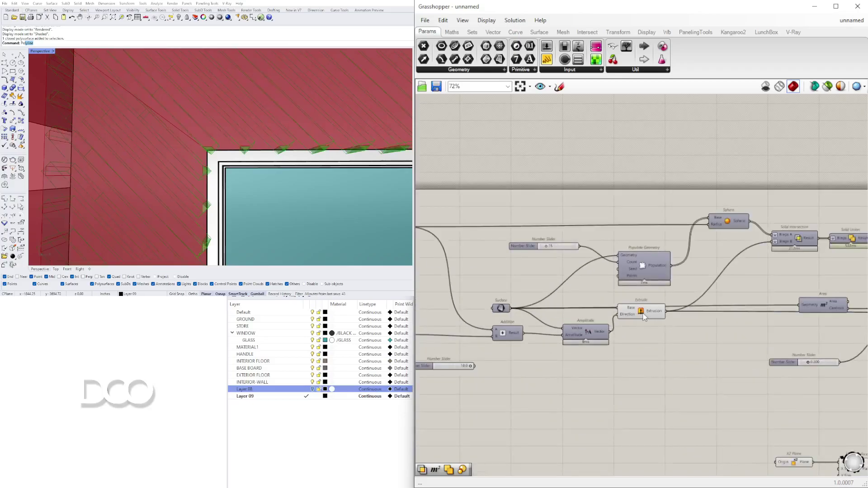
pyautogui.click(644, 312)
pyautogui.press('space')
pyautogui.click(675, 284)
pyautogui.scroll(-6, 664, 316)
pyautogui.moveTo(814, 334); pyautogui.dragTo(630, 338, button='right')
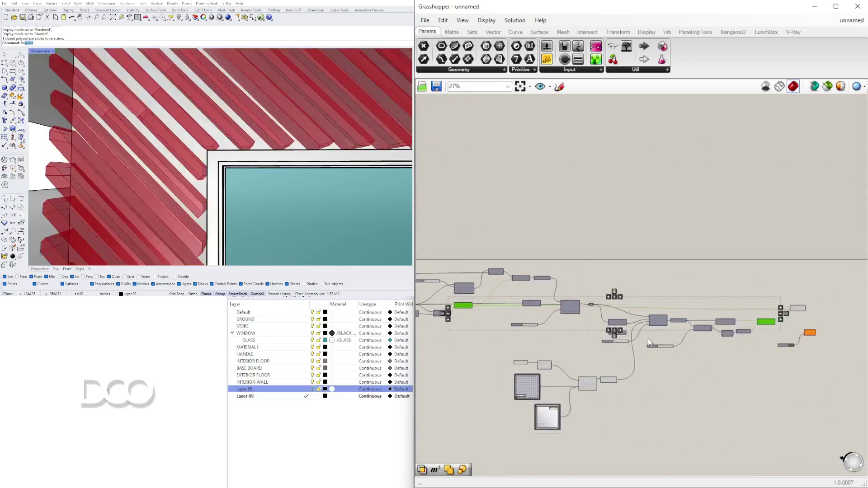
# Step: Examine the trimmed slats across the storefront facade and around the window from several distances and angles
pyautogui.scroll(7, 664, 335)
pyautogui.click(725, 286)
pyautogui.moveTo(655, 266); pyautogui.dragTo(643, 275)
pyautogui.click(633, 240)
pyautogui.scroll(-10, 235, 159)
pyautogui.scroll(-4, 232, 176)
pyautogui.scroll(4, 232, 176)
pyautogui.moveTo(233, 176); pyautogui.dragTo(207, 219, button='right')
pyautogui.scroll(8, 194, 195)
pyautogui.scroll(-7, 194, 192)
pyautogui.scroll(-3, 212, 195)
pyautogui.keyDown('shift'); pyautogui.moveTo(253, 199); pyautogui.dragTo(177, 199, button='right'); pyautogui.keyUp('shift')
pyautogui.moveTo(301, 203); pyautogui.dragTo(283, 201, button='right')
pyautogui.scroll(-4, 269, 196)
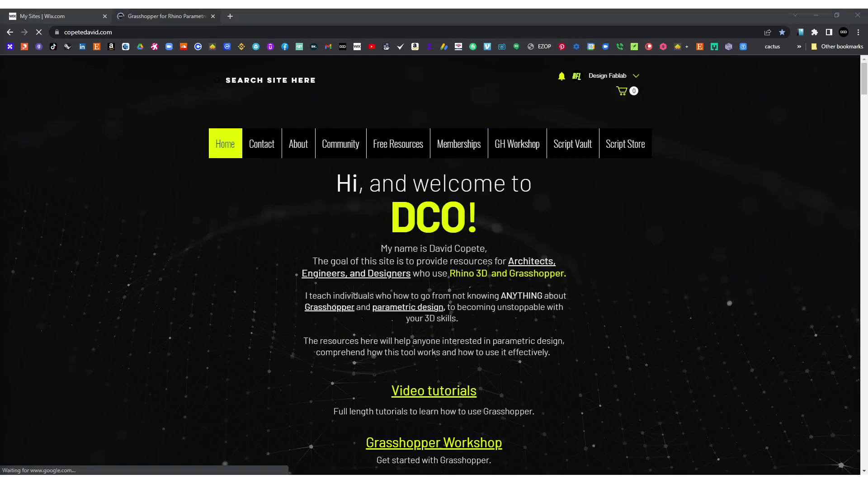
# Step: Look through the DCO website's home page in the browser, including its resource links and the script products
pyautogui.scroll(-6, 155, 235)
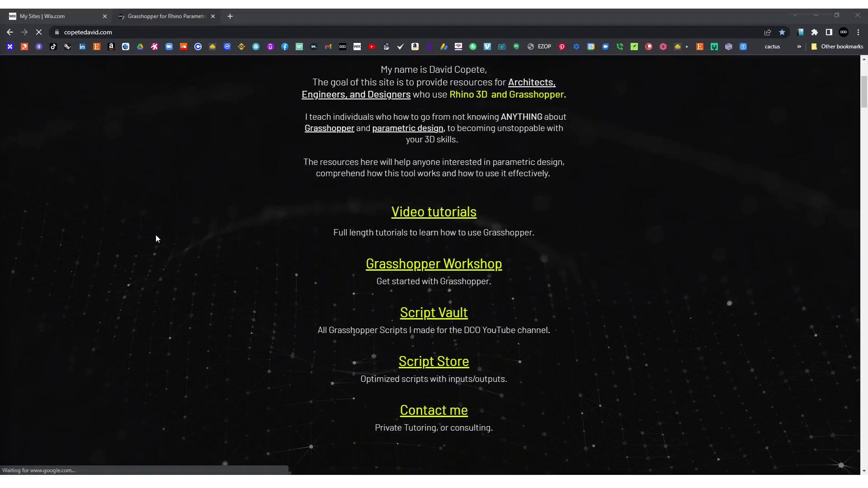
pyautogui.scroll(-9, 155, 240)
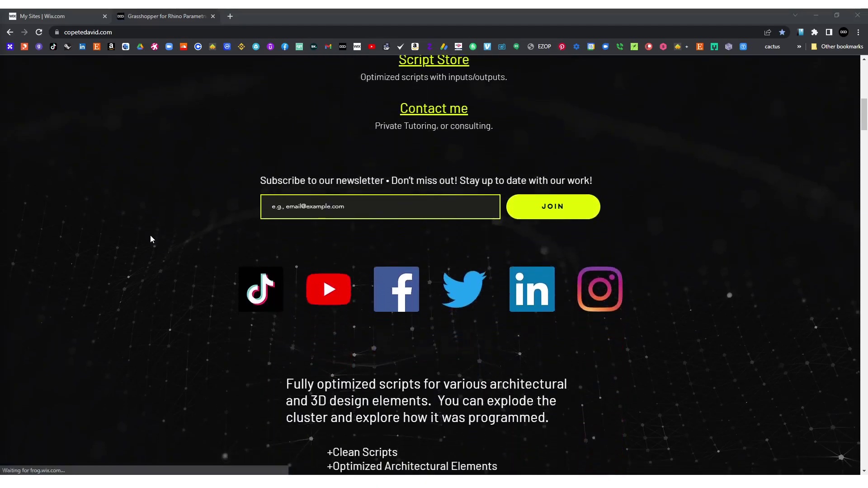
pyautogui.scroll(-5, 148, 241)
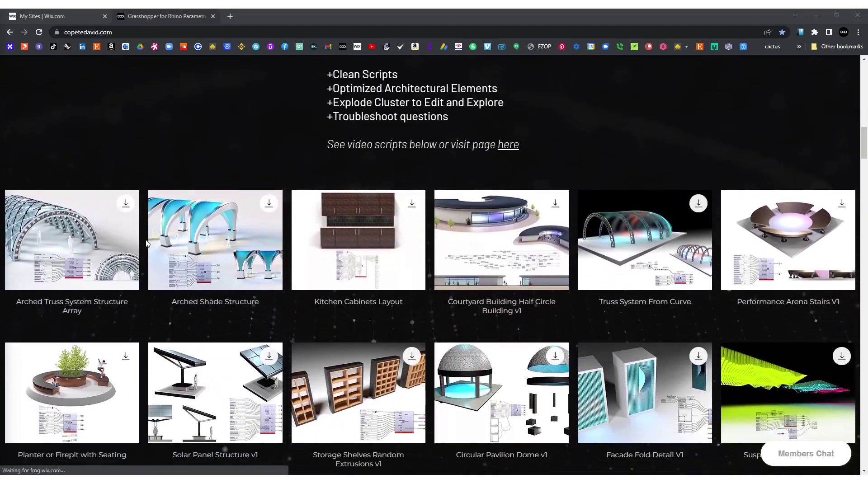
pyautogui.scroll(-3, 796, 149)
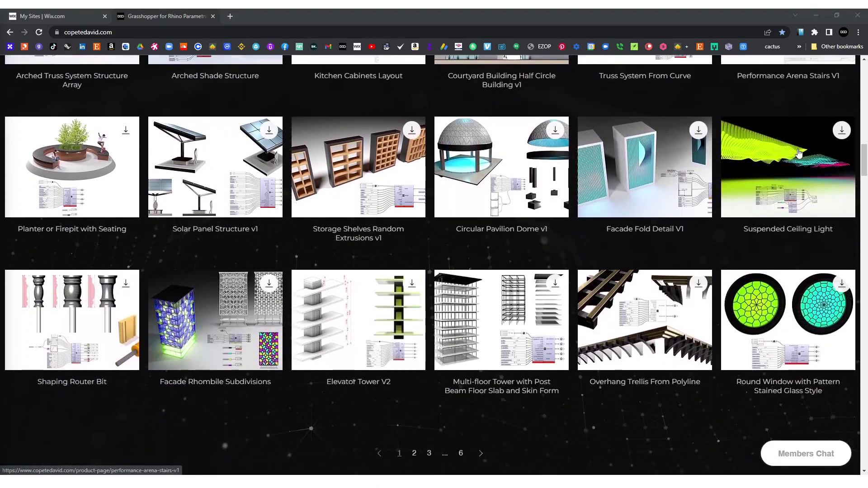
pyautogui.scroll(5, 796, 156)
pyautogui.scroll(10, 796, 158)
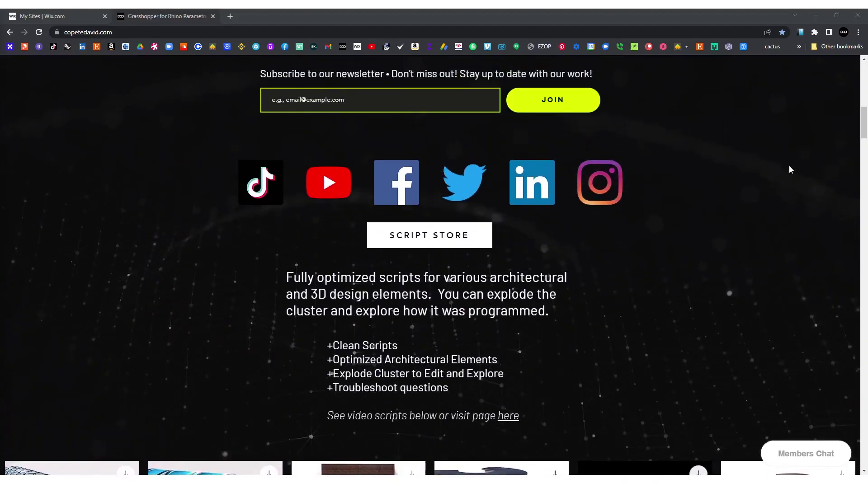
pyautogui.scroll(7, 781, 179)
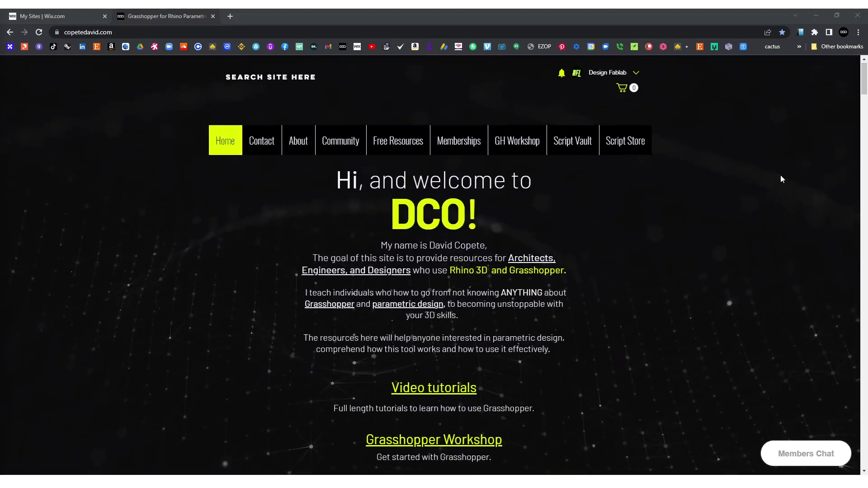
# Step: Open the site's Script Store page and browse its Grasshopper script listings
pyautogui.click(611, 151)
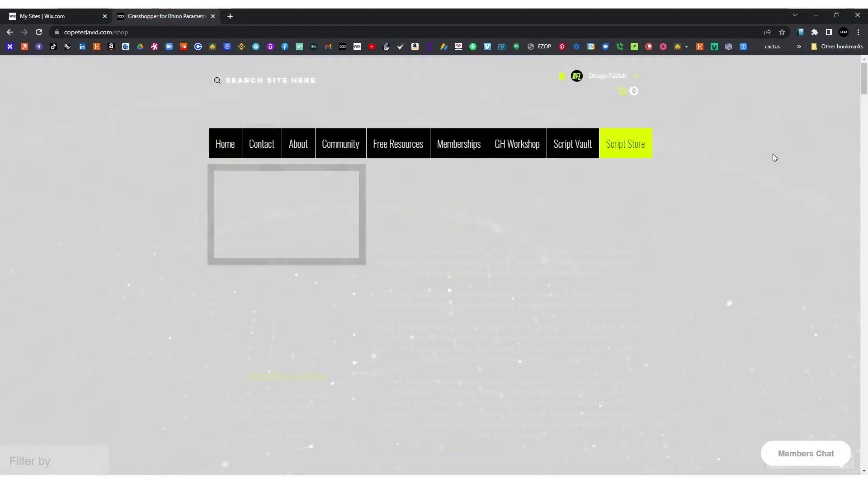
pyautogui.scroll(-2, 773, 155)
pyautogui.scroll(-8, 774, 158)
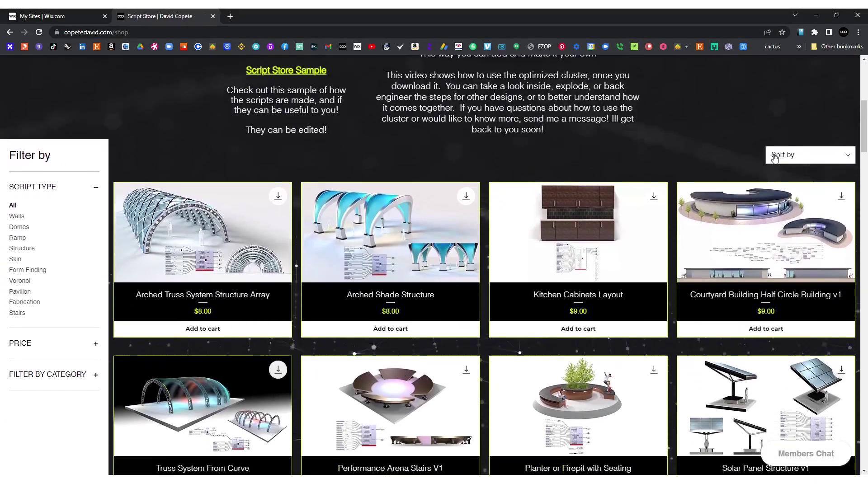
pyautogui.scroll(-7, 815, 165)
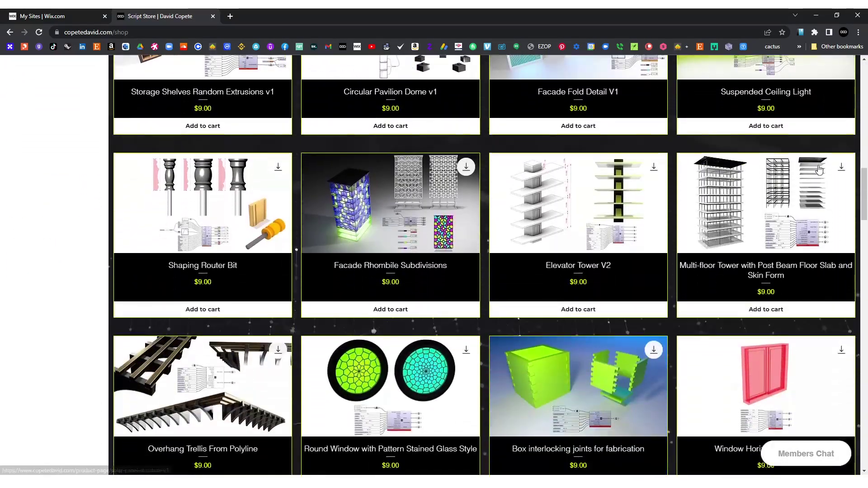
pyautogui.scroll(-4, 825, 168)
pyautogui.scroll(-9, 828, 170)
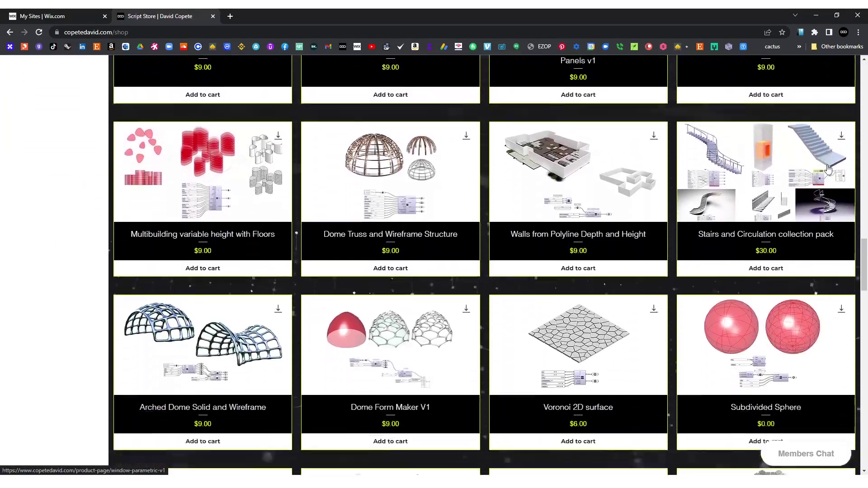
pyautogui.scroll(-5, 828, 170)
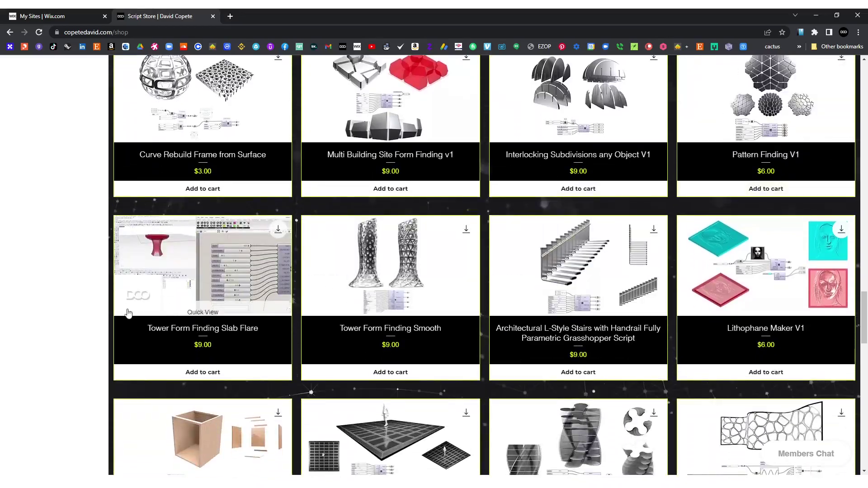